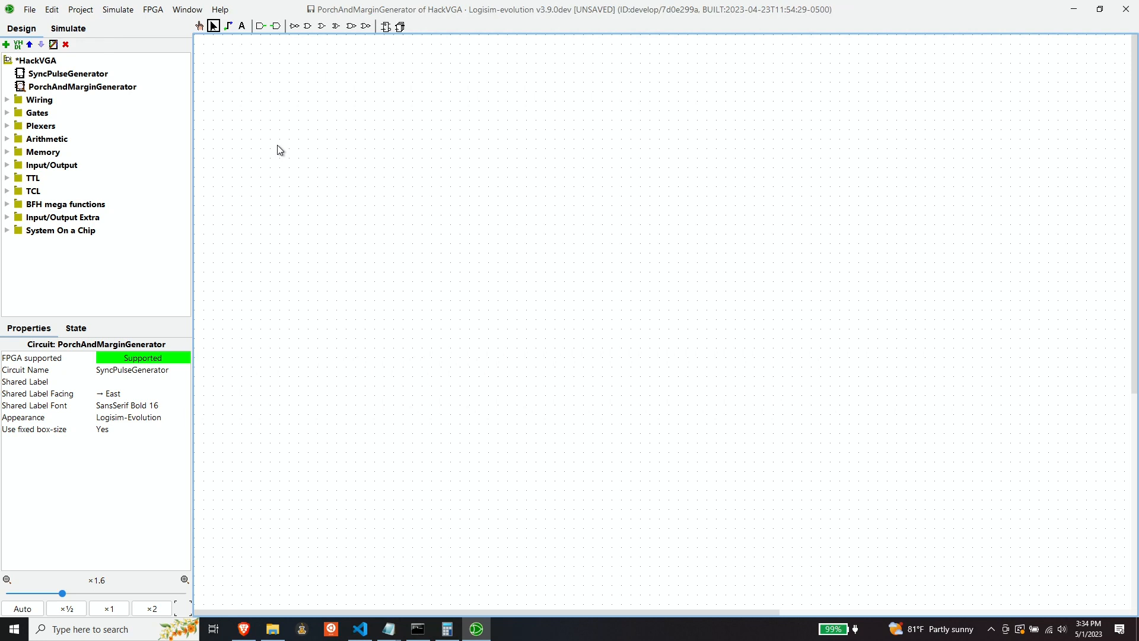
Place five 10-bit input pins in a vertical column near the upper-left of the circuit.
double_click(39, 100)
click(45, 126)
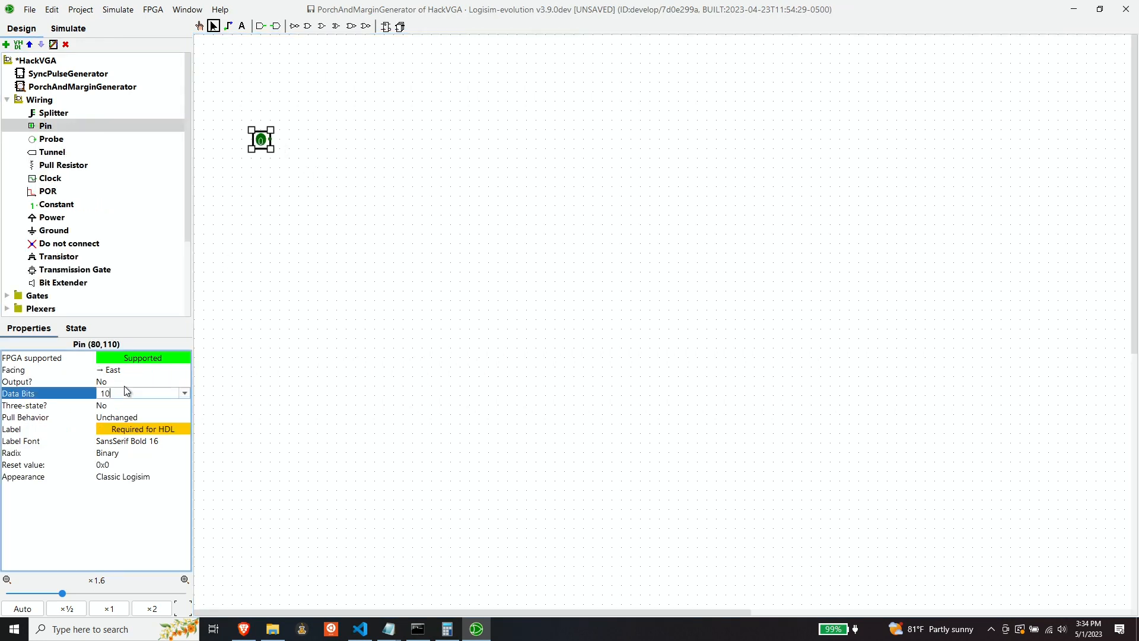
click(280, 142)
click(279, 189)
click(280, 236)
click(280, 283)
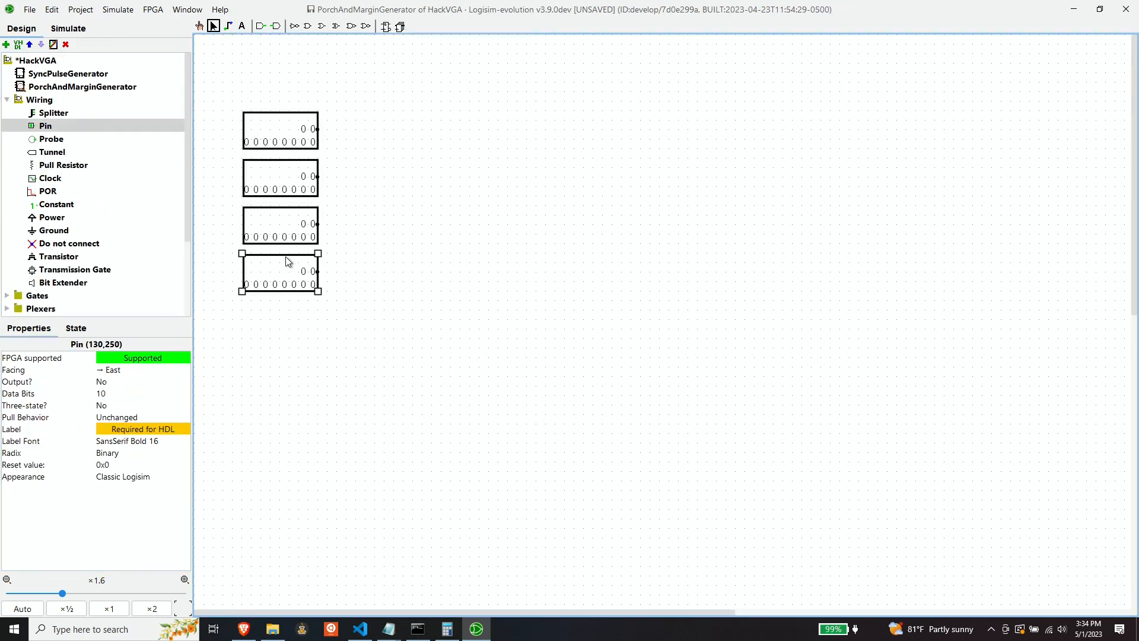
click(280, 331)
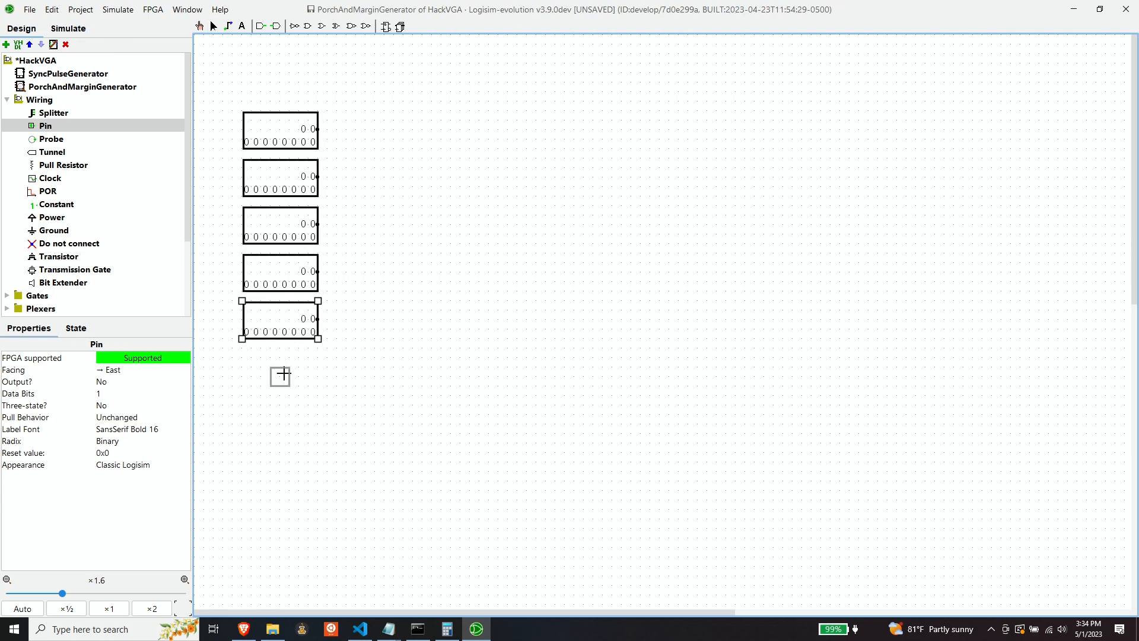
Add five 9-bit input pins below the 10-bit ones and shift the whole column to the right.
key(9)
click(290, 367)
click(290, 415)
click(290, 463)
click(290, 510)
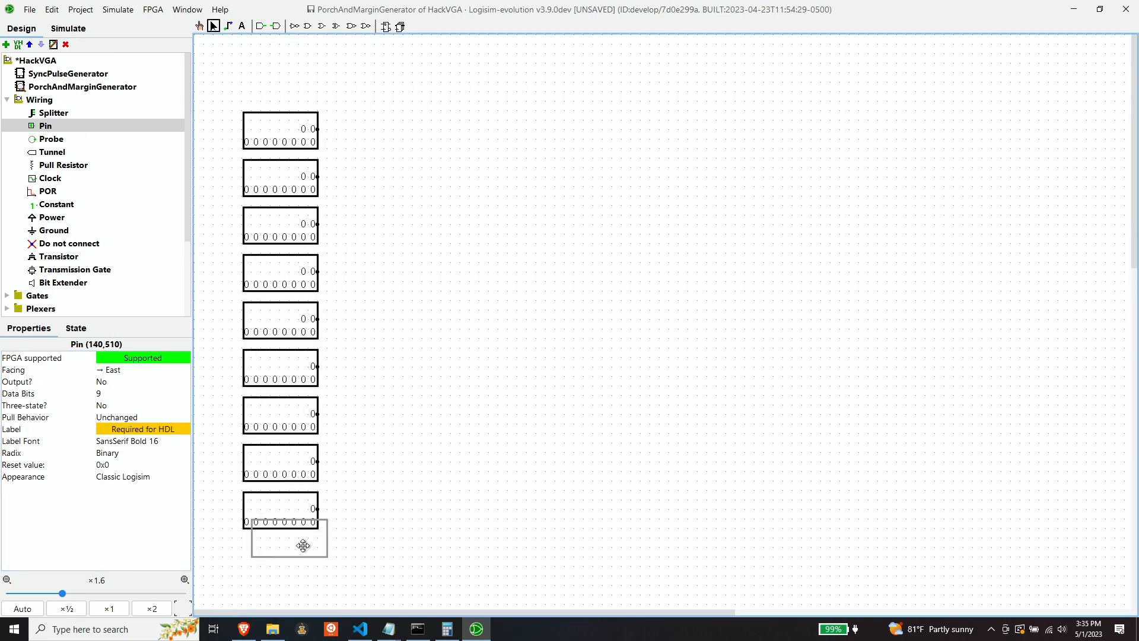
click(291, 558)
key(ctrl+a)
Label the five 10-bit pins from top to bottom hct, hpixsync, hbp, hactive and hmargin.
click(299, 144)
text(hct)
key(Return)
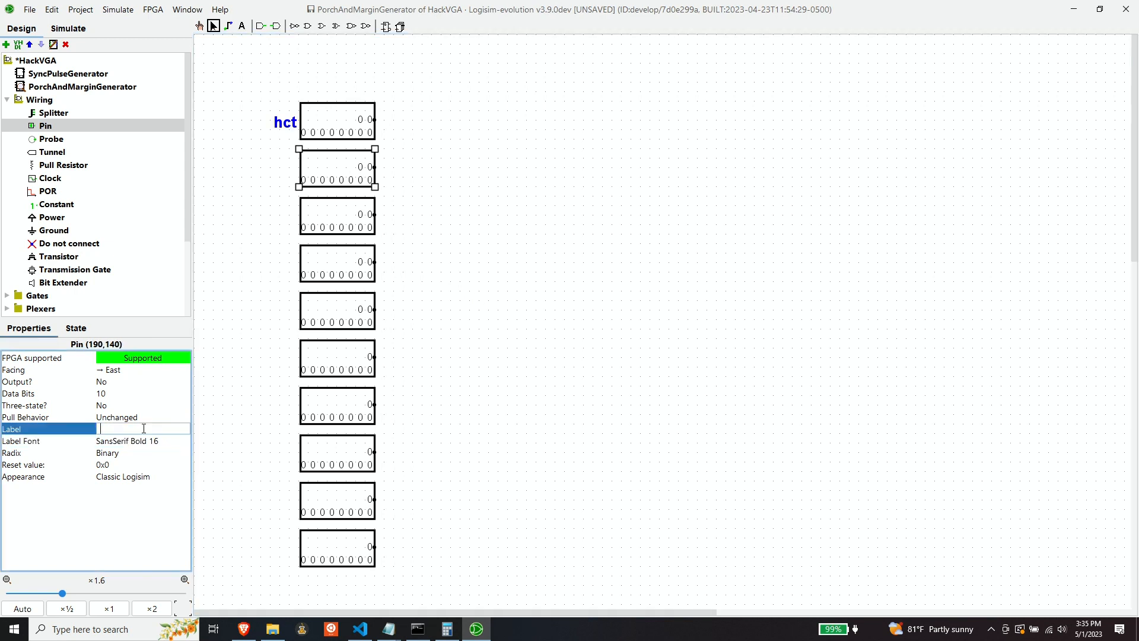
click(143, 428)
text(hpixsync)
click(331, 215)
text(hbp)
click(331, 260)
text(hactive)
click(327, 306)
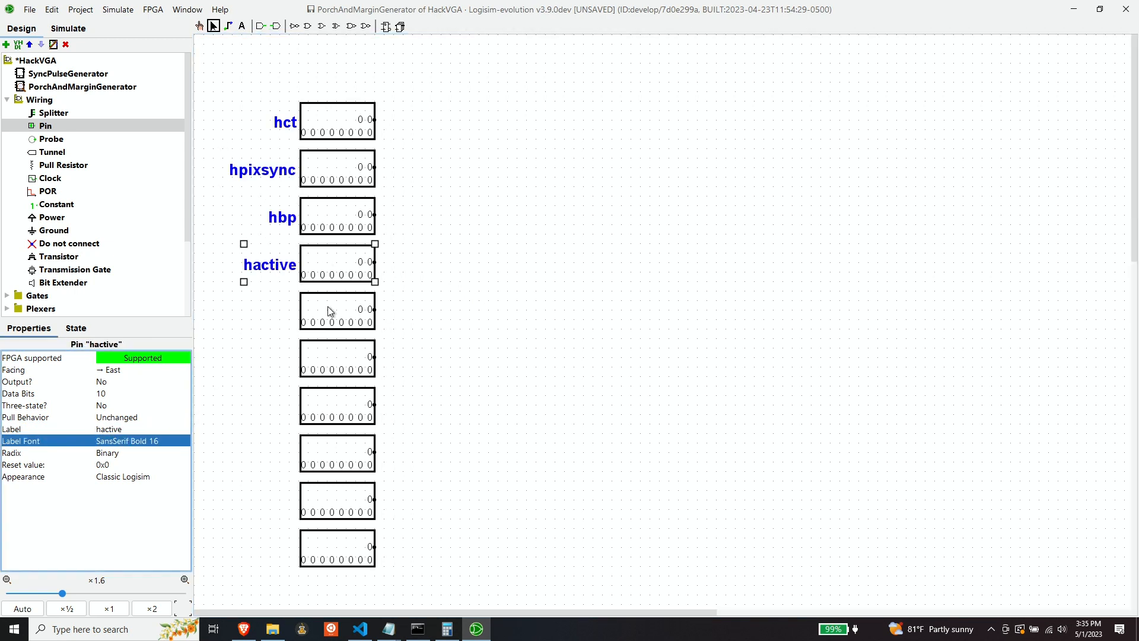
click(153, 429)
text(hmargin)
Label the first two 9-bit pins vct and vpixsync.
click(329, 356)
click(153, 430)
text(vct)
click(329, 404)
click(187, 435)
text(vpixync)
key(Return)
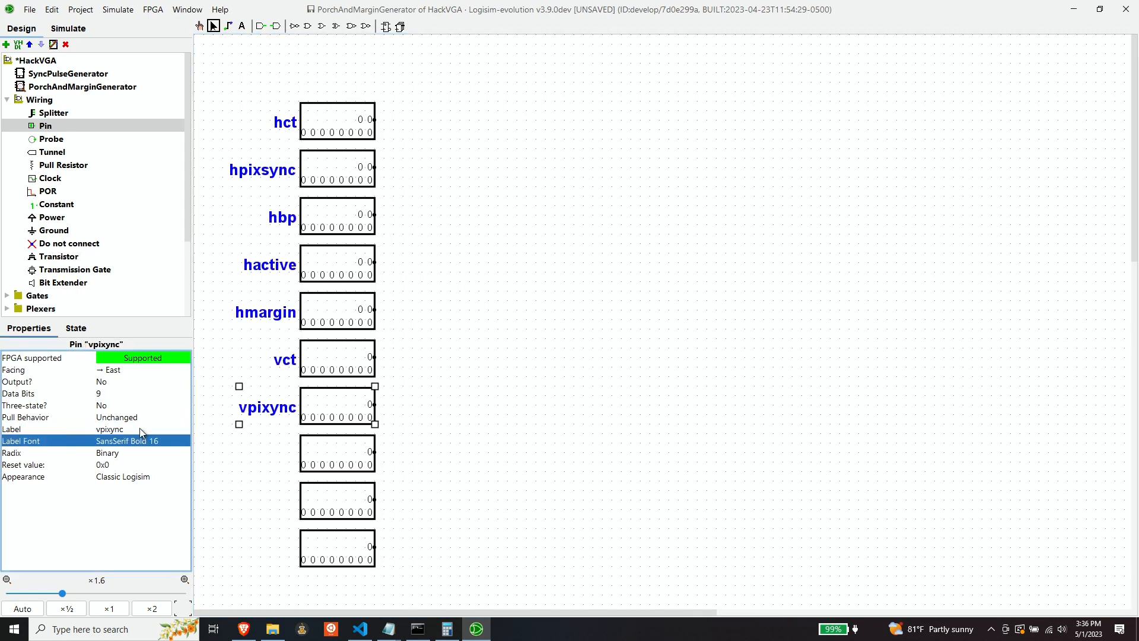
text(s)
key(Return)
Label the remaining three 9-bit pins vbp, vactive and vmargin.
click(340, 449)
text(vbp)
click(333, 501)
text(vactive)
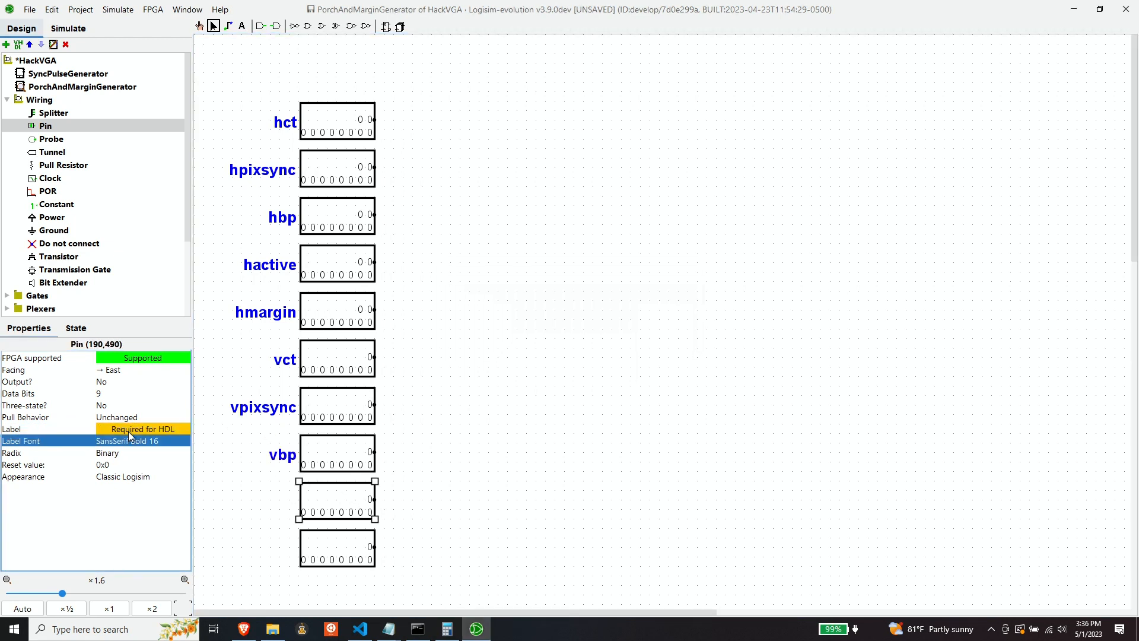
key(Return)
click(332, 560)
click(140, 428)
text(vmargin)
key(Return)
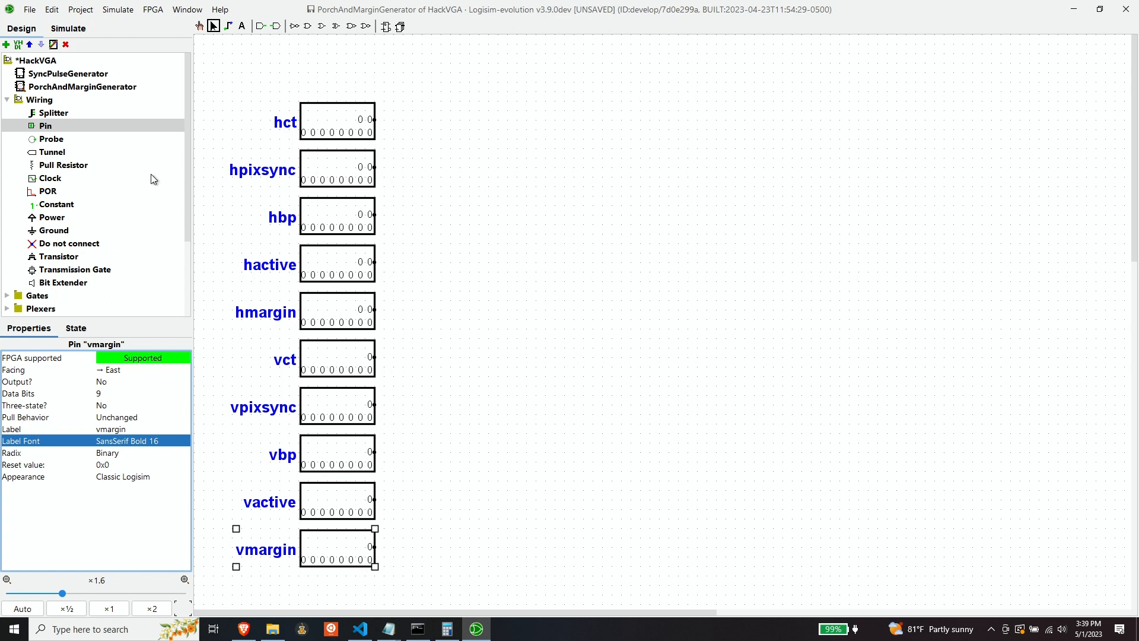
Place a 1-bit output pin labelled active, facing west, on the right side of the circuit.
click(77, 126)
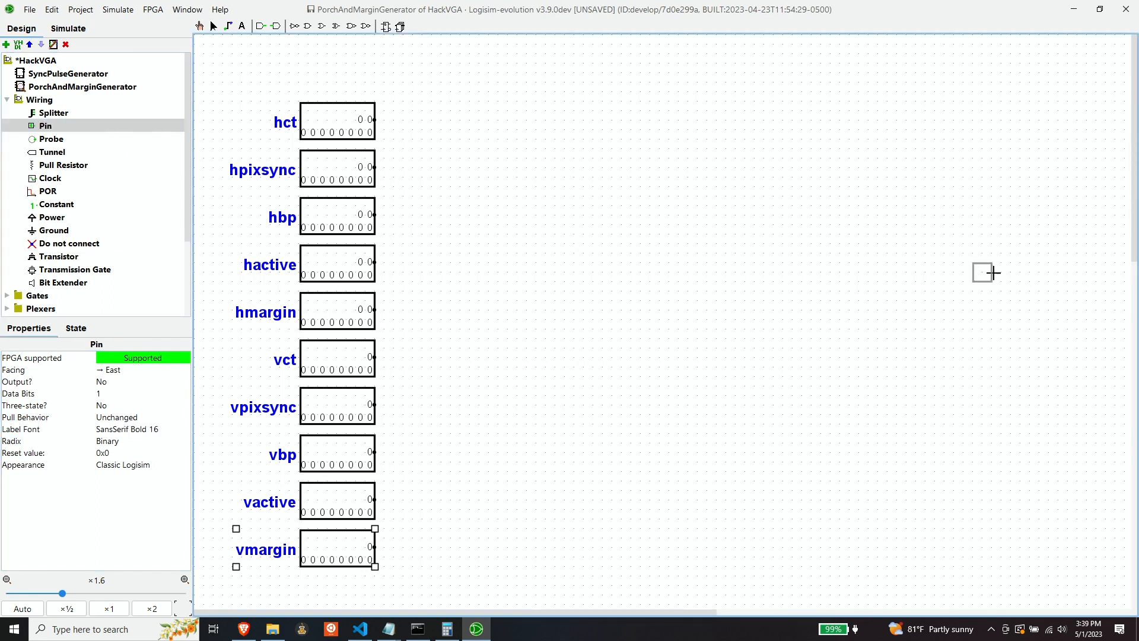
click(981, 272)
click(137, 429)
text(active)
key(Return)
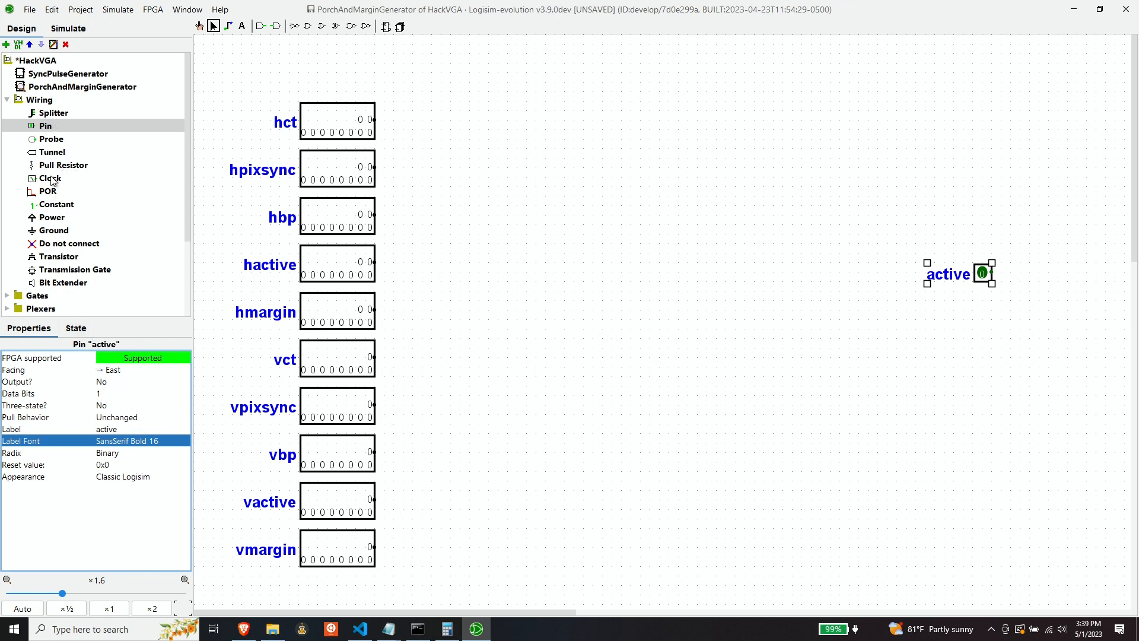
click(121, 382)
click(121, 369)
drag(1001, 273, 972, 300)
Add a 10-bit, west-facing output pin labelled hactivect above the active pin, and shift active slightly left.
click(46, 126)
click(983, 168)
click(132, 429)
text(hactivect)
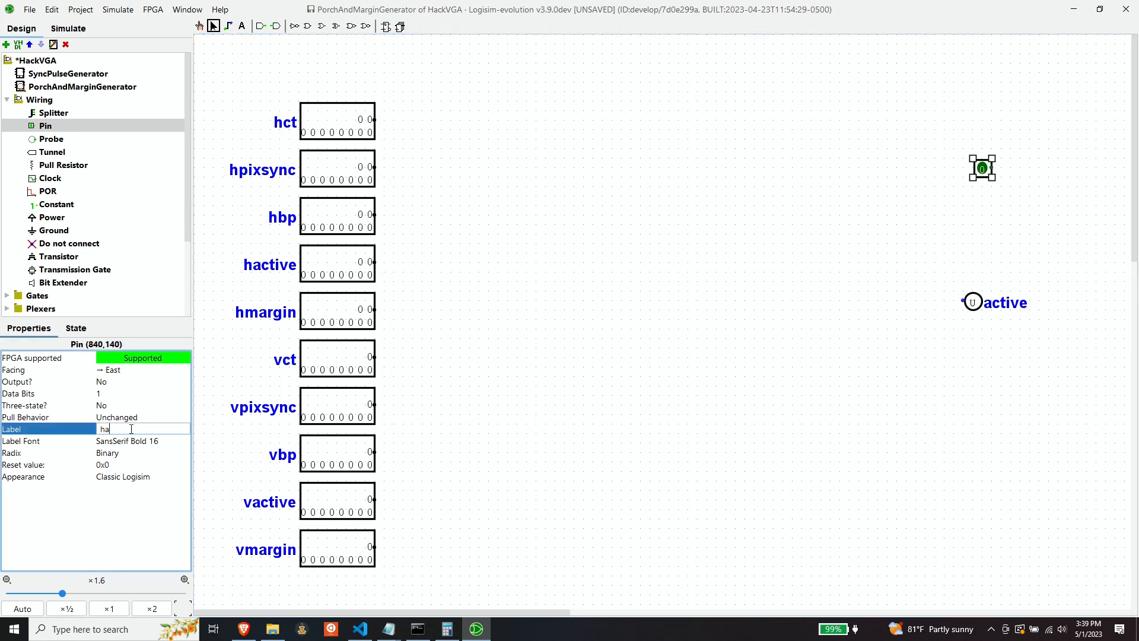
key(Return)
click(108, 394)
click(112, 381)
drag(1029, 169, 963, 168)
drag(973, 301, 953, 301)
Add a 9-bit, west-facing output pin labelled vactivect below the active pin.
click(46, 126)
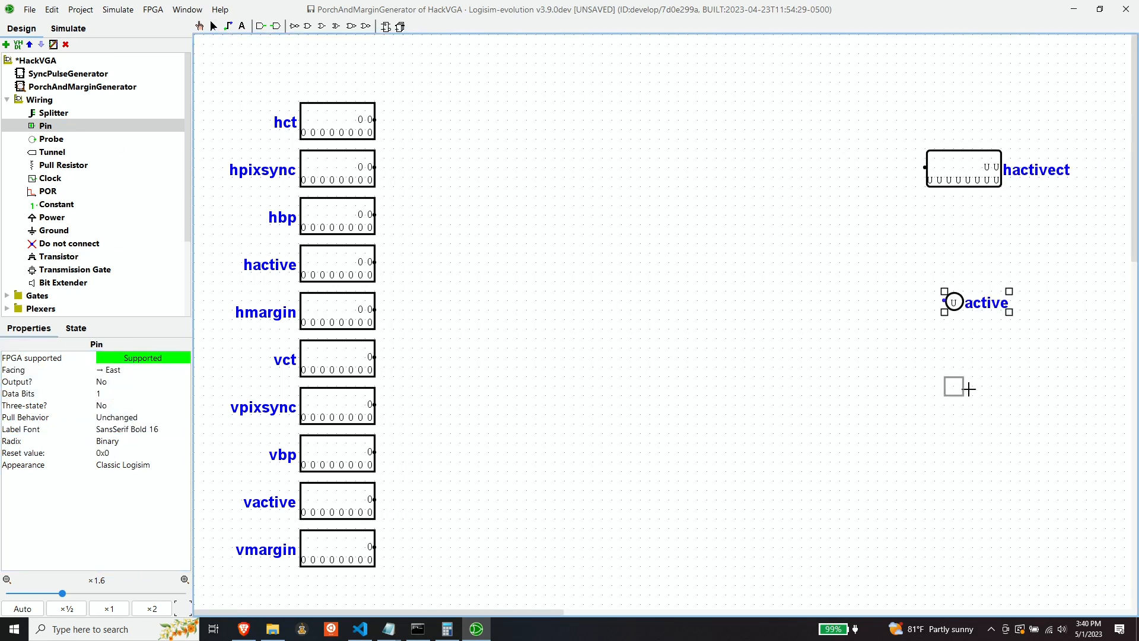
click(971, 387)
click(152, 428)
text(vactivect)
key(Return)
click(109, 394)
click(112, 381)
click(116, 370)
drag(996, 387, 958, 425)
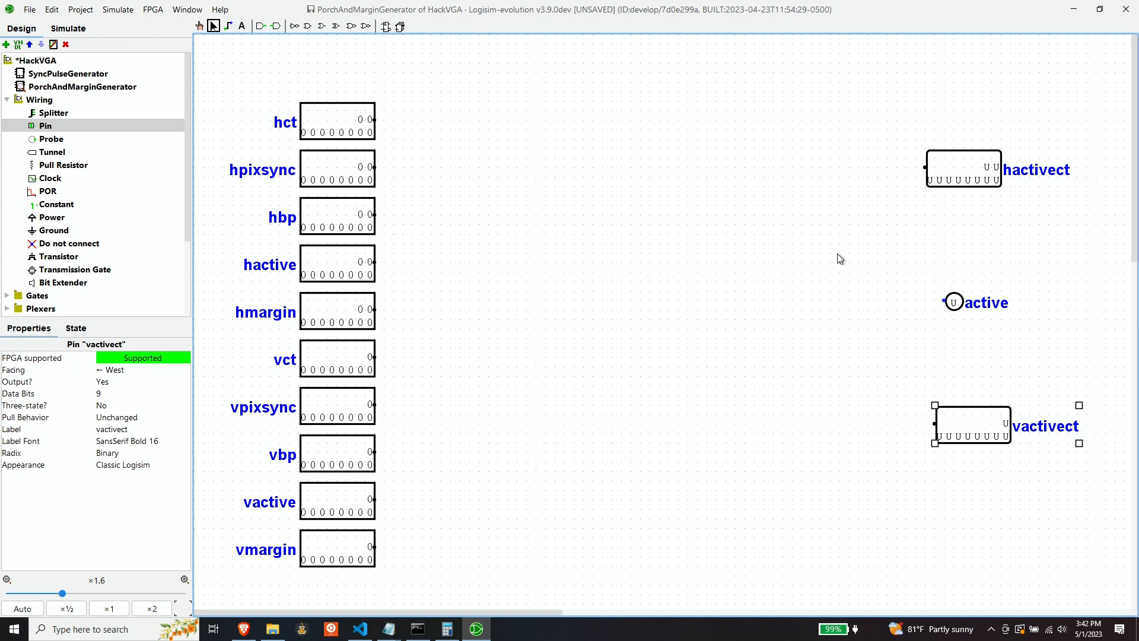
Place an adder between the input and output pins and move it closer to the inputs.
scroll(68, 200, down, 3)
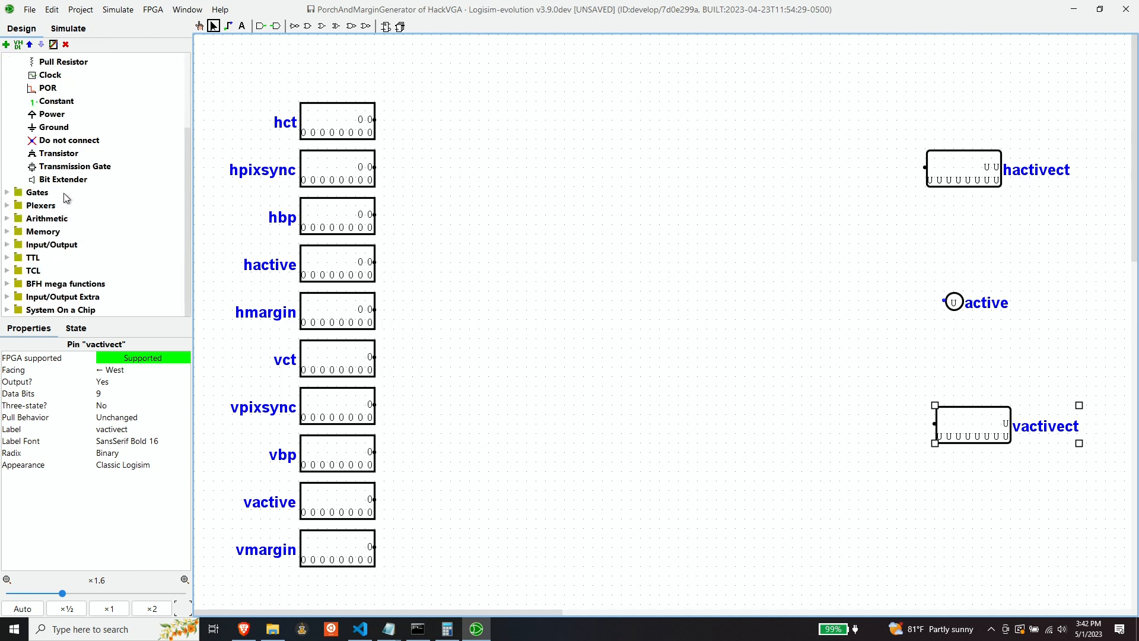
click(7, 219)
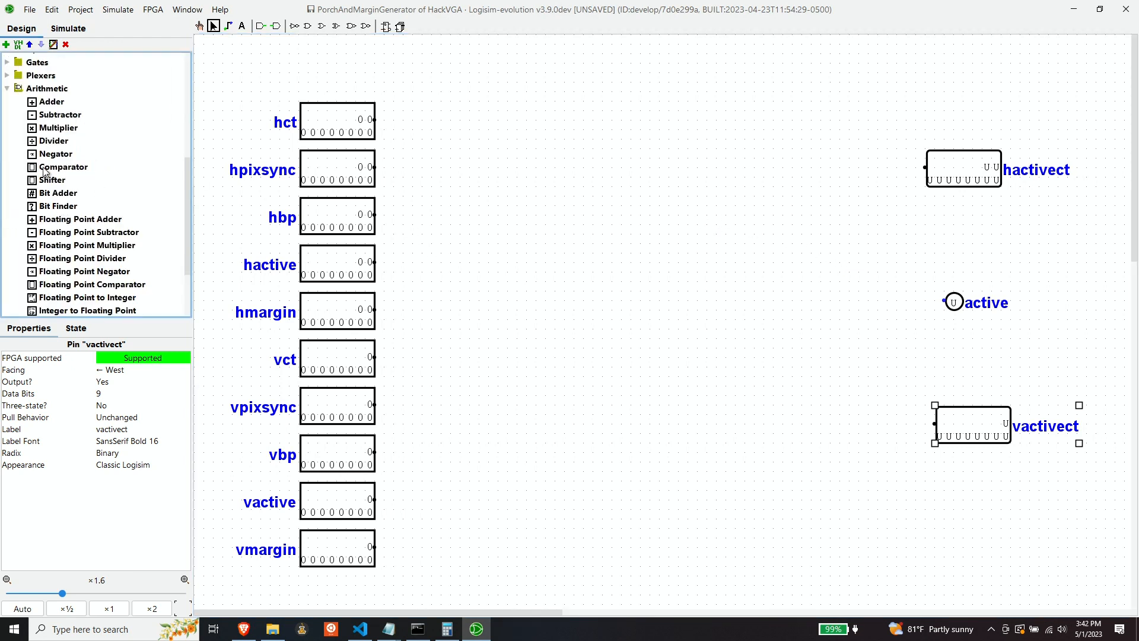
click(52, 102)
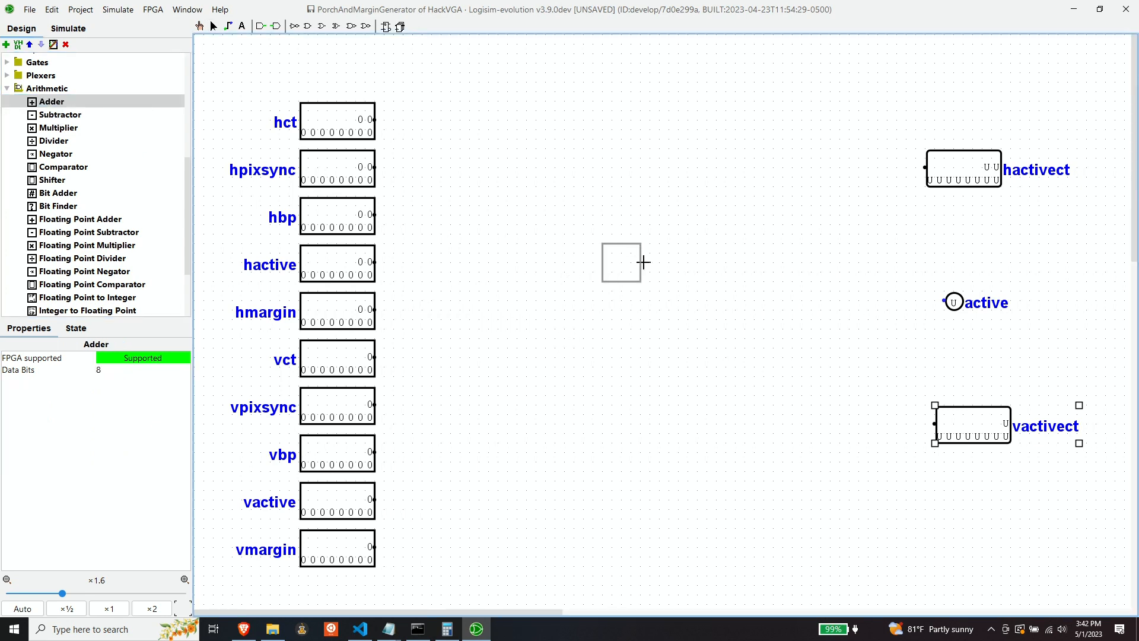
click(642, 263)
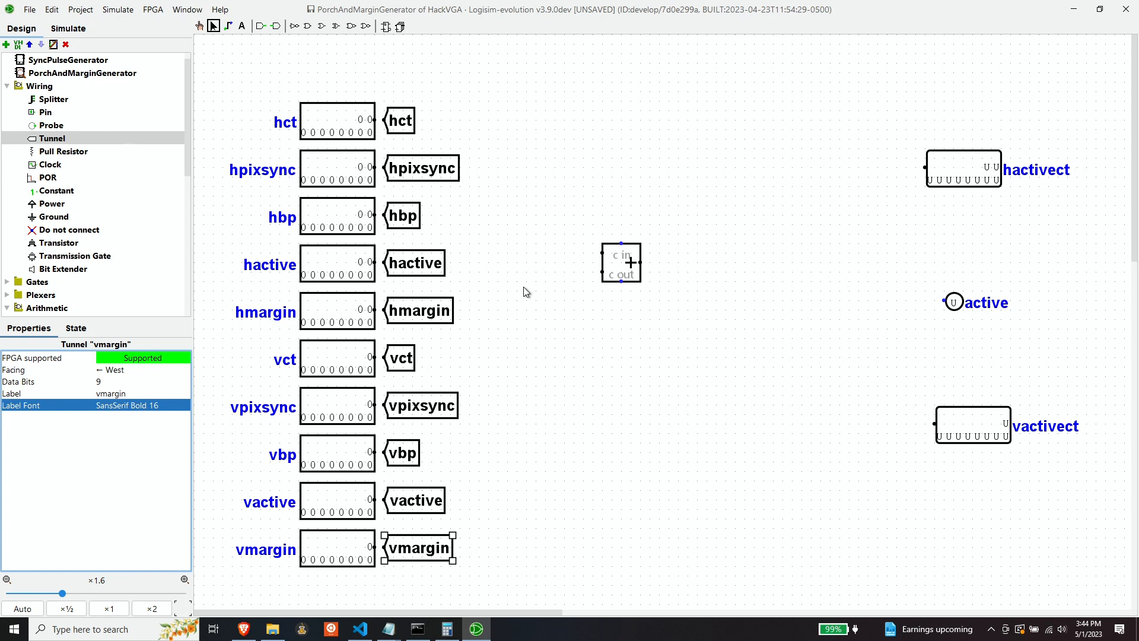
click(611, 261)
drag(611, 262, 546, 258)
Duplicate the hpixsync tunnel, face it east and place it beside the adder's upper input.
click(418, 175)
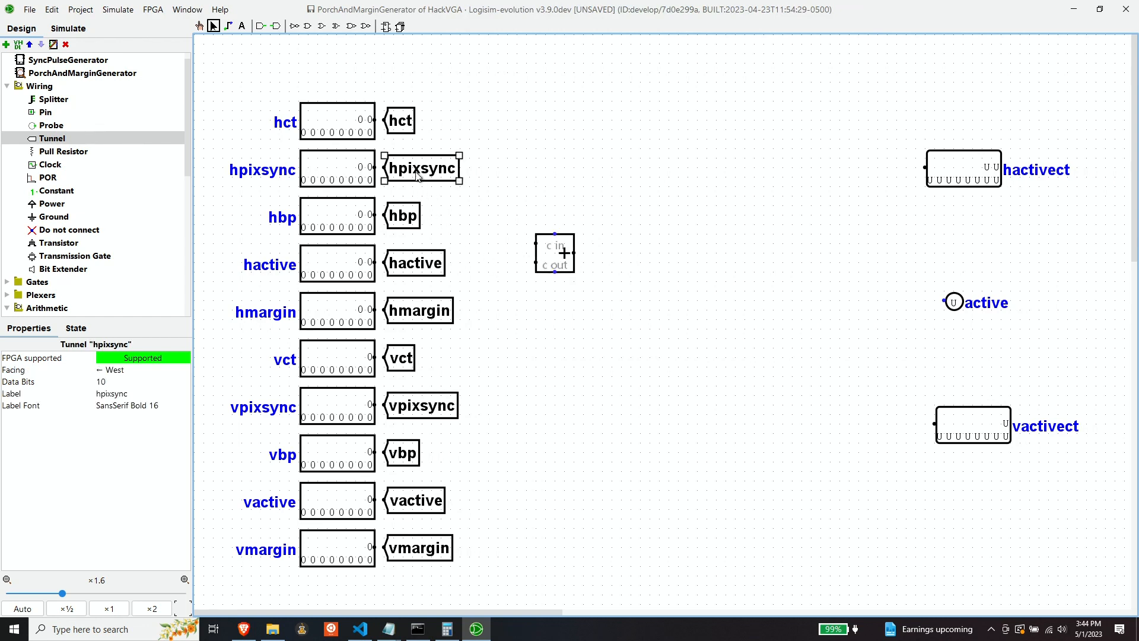
drag(418, 175, 505, 247)
key(Right)
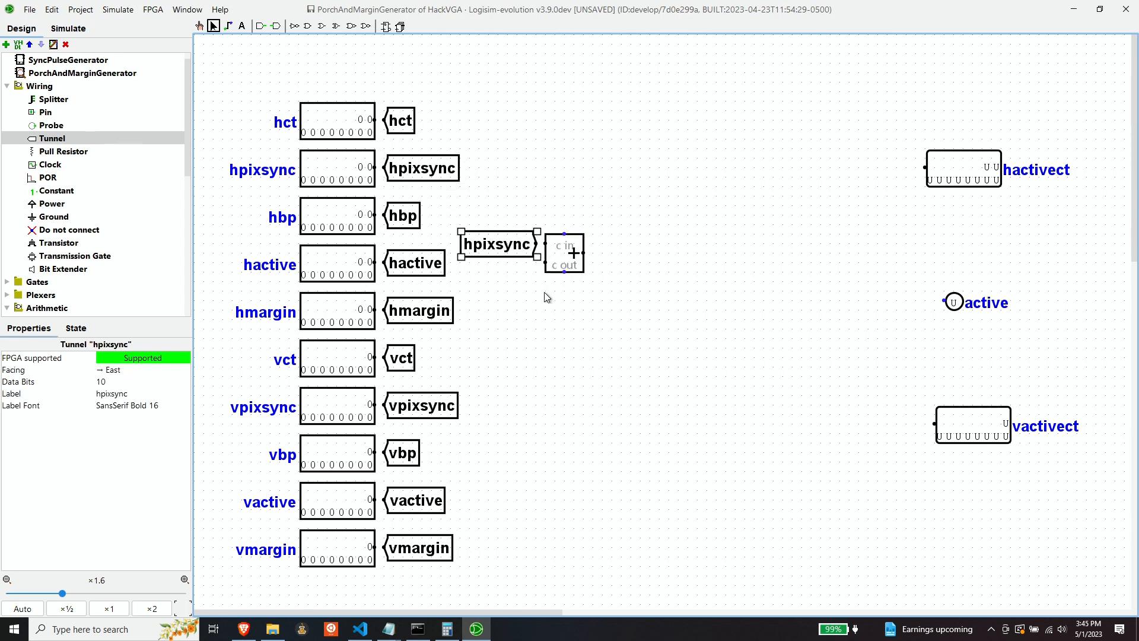
Duplicate the hbp tunnel, face it east and place it directly below the copied hpixsync tunnel.
click(403, 222)
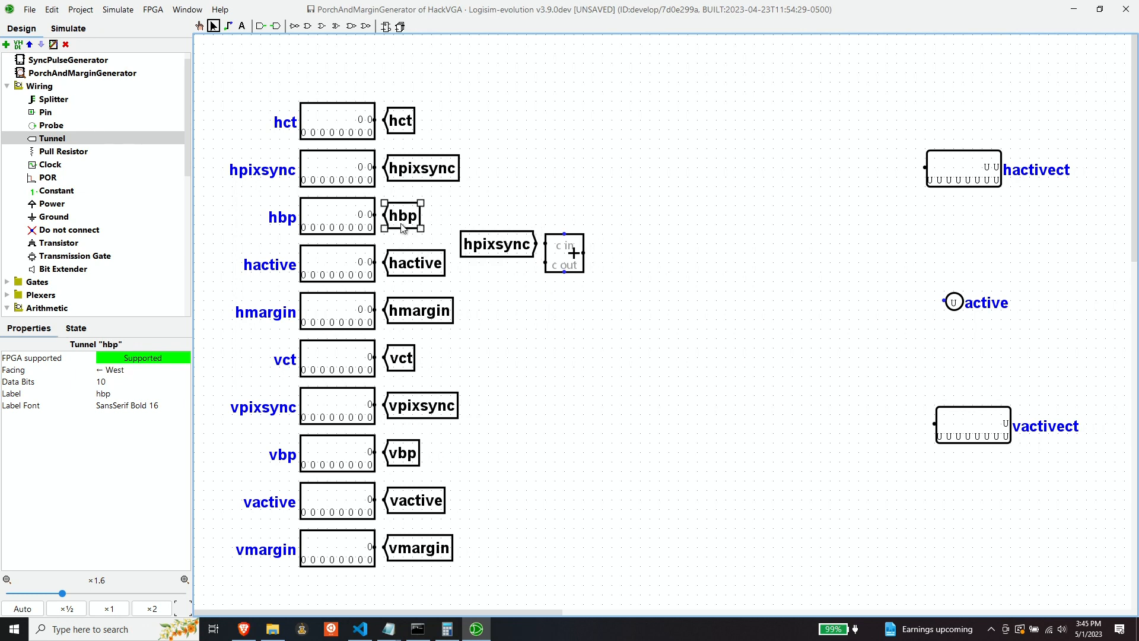
drag(403, 229, 490, 285)
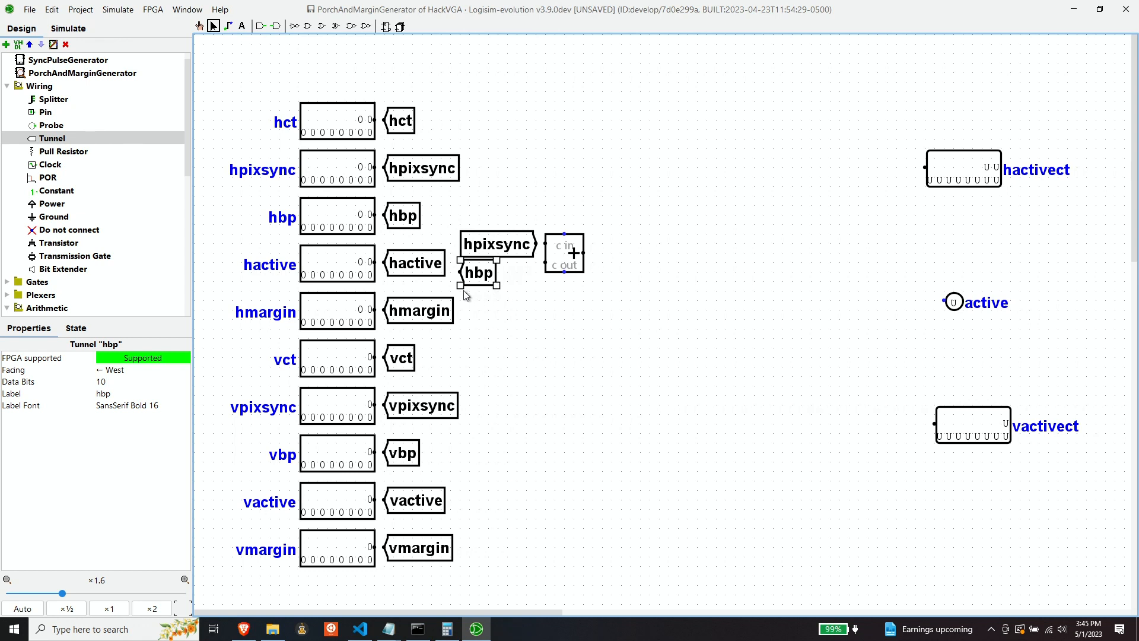
click(120, 373)
click(115, 409)
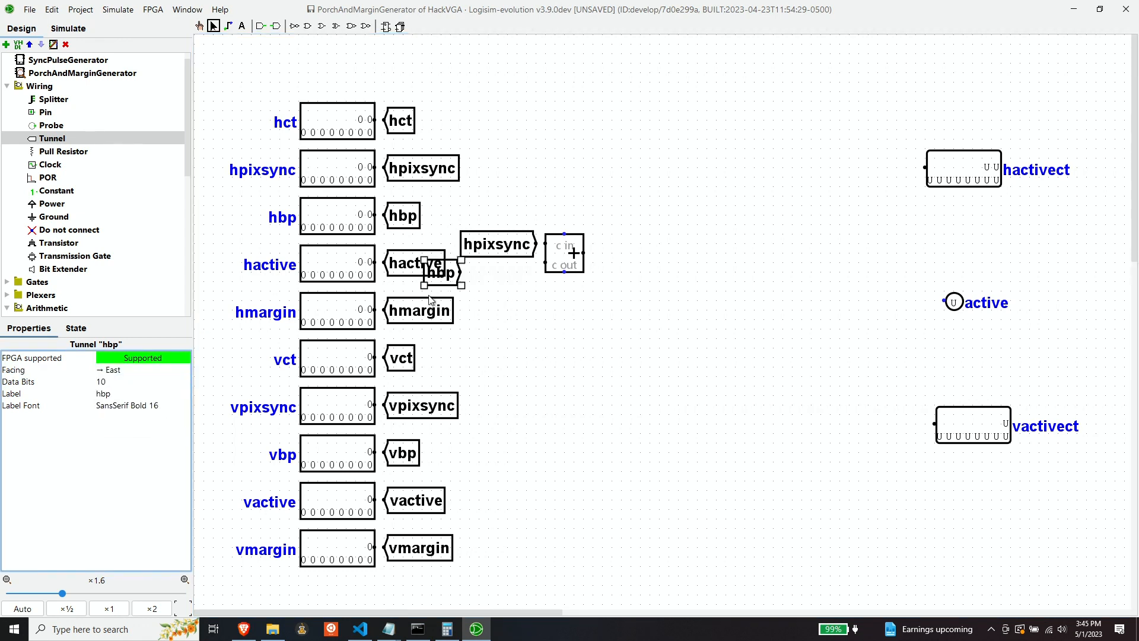
drag(450, 282, 489, 282)
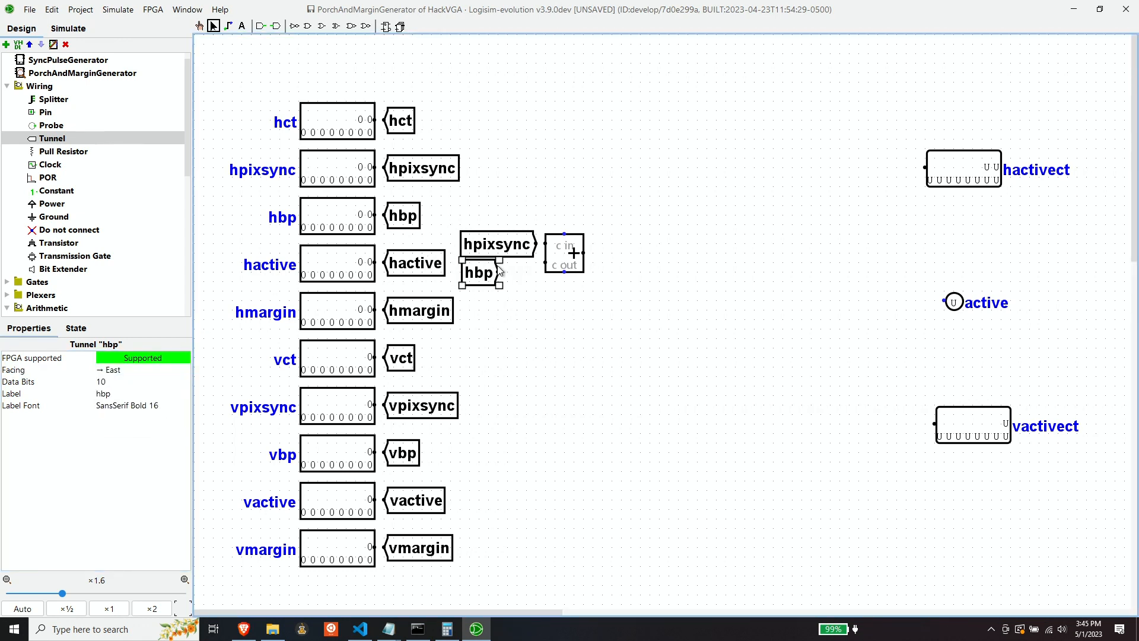
Set the adder to 10 data bits and wire the hpixsync and hbp tunnels to its two inputs.
drag(536, 244, 545, 245)
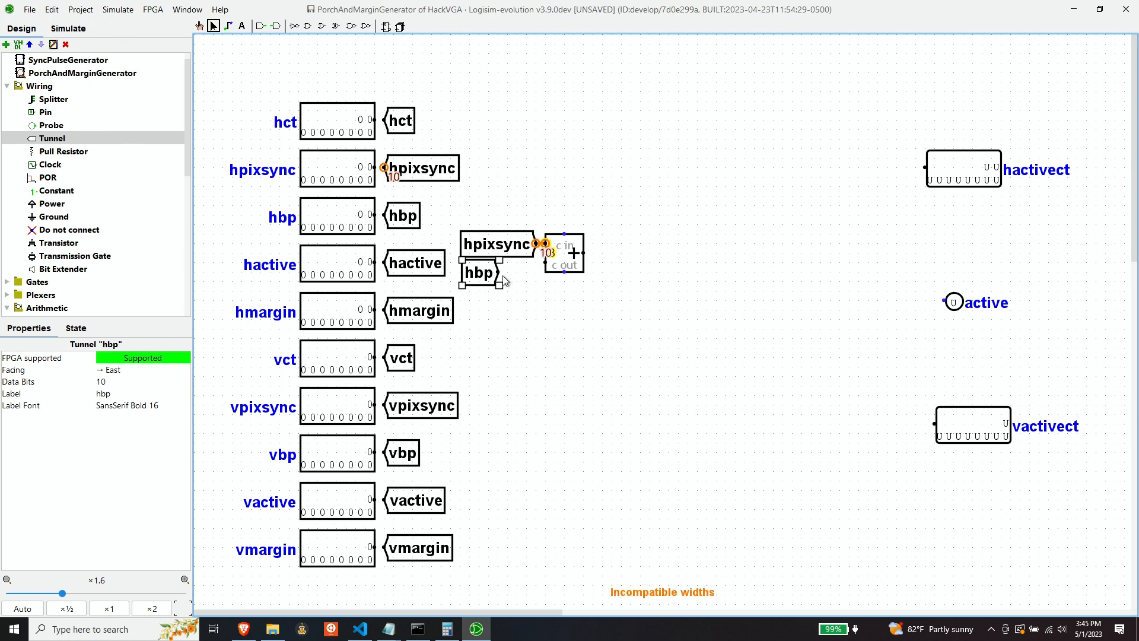
click(559, 261)
click(121, 368)
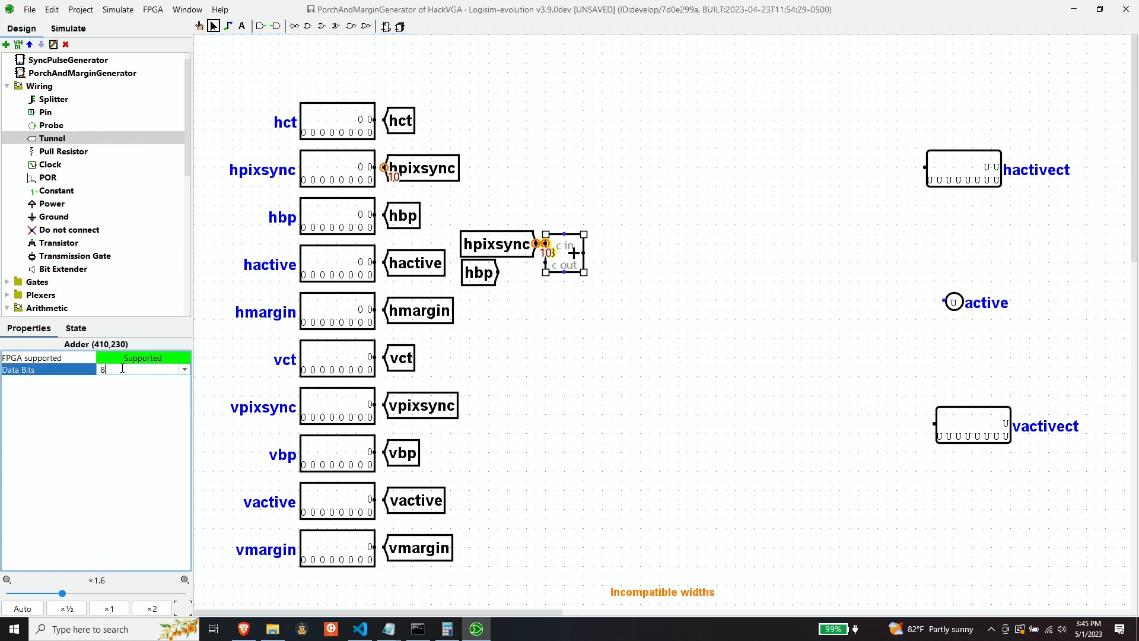
text(10)
key(Return)
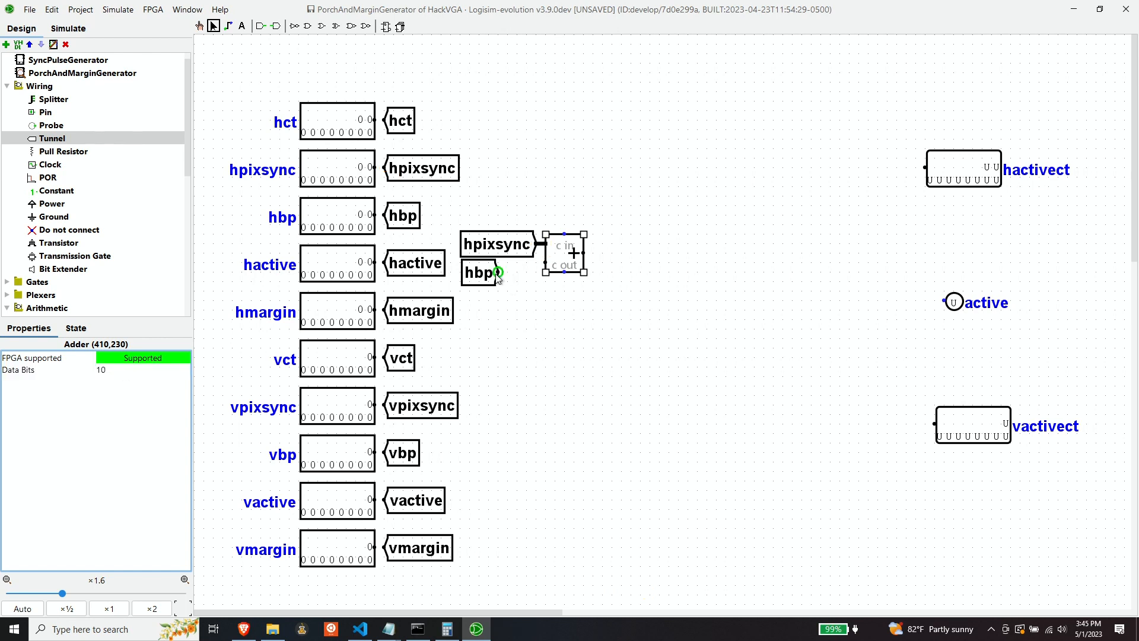
drag(499, 273, 545, 262)
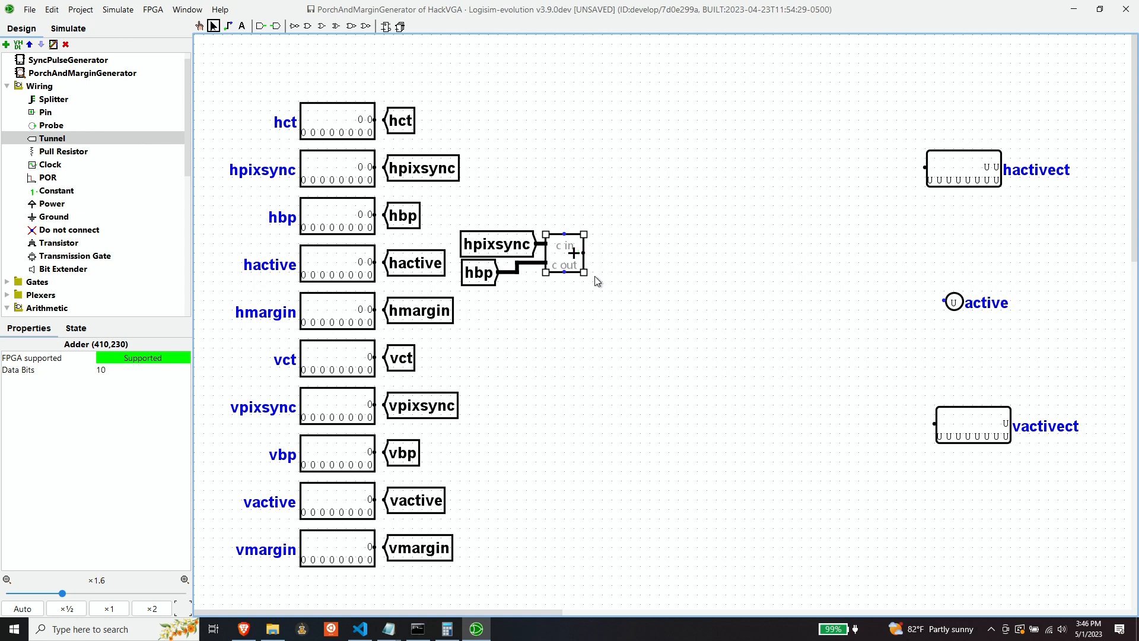
Place a second adder with 10 data bits and wire the first adder's output to its upper input.
scroll(66, 185, down, 2)
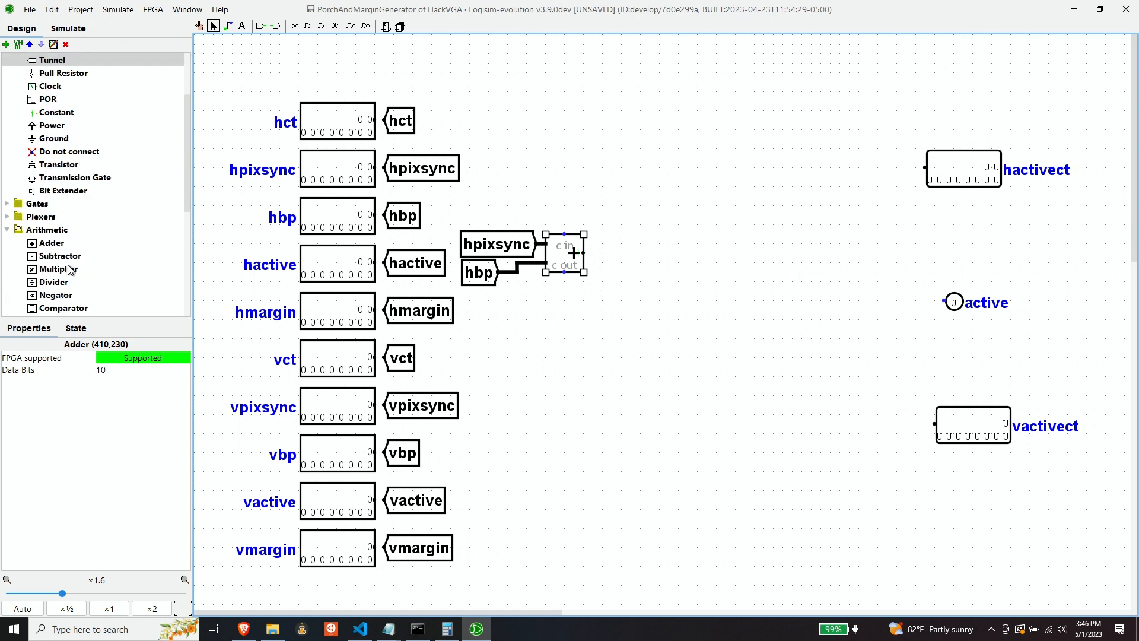
click(56, 243)
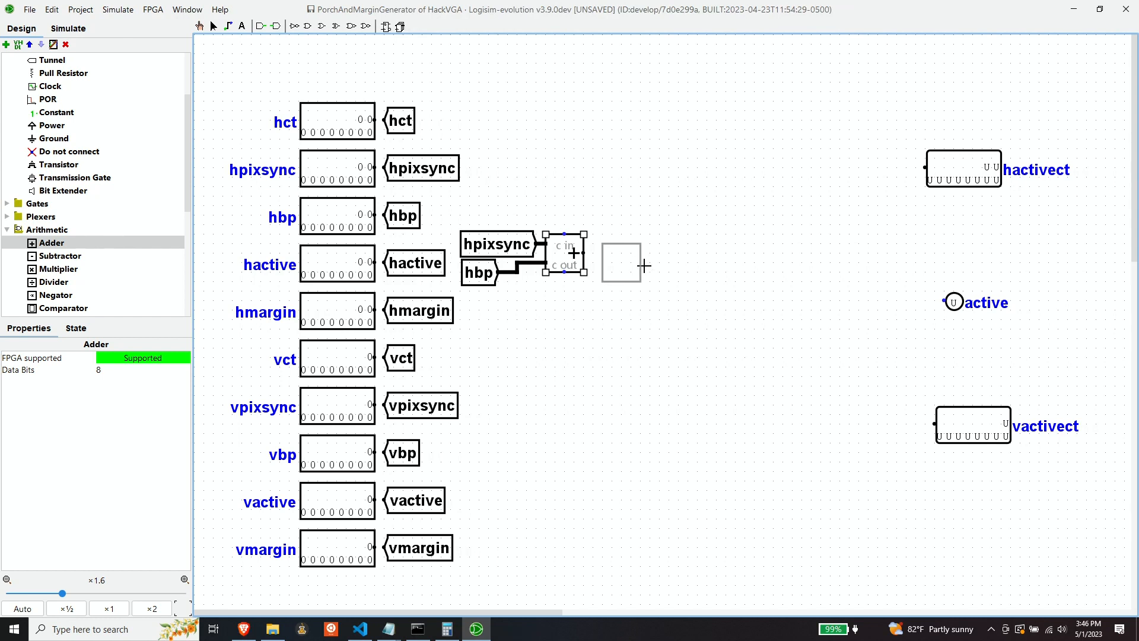
click(644, 265)
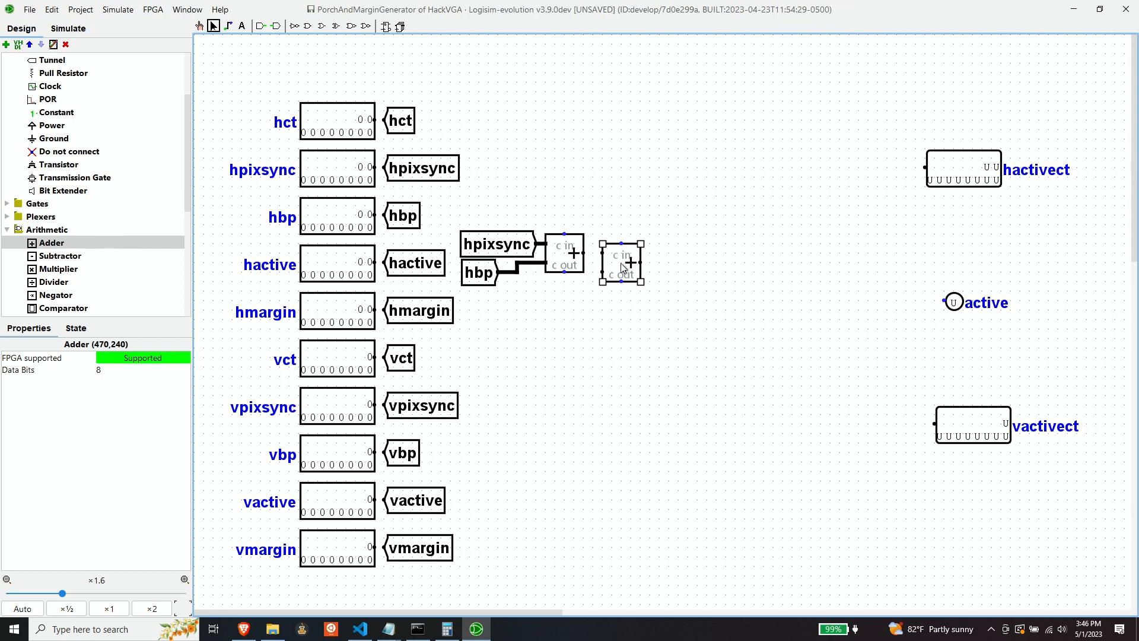
click(114, 372)
text(10)
key(Return)
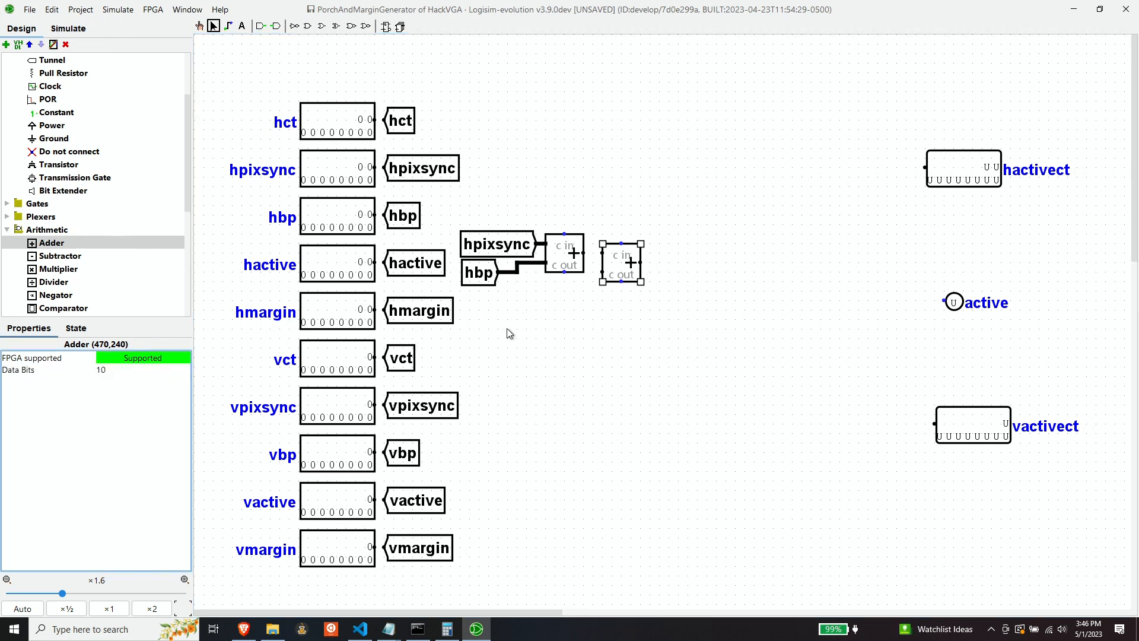
click(584, 259)
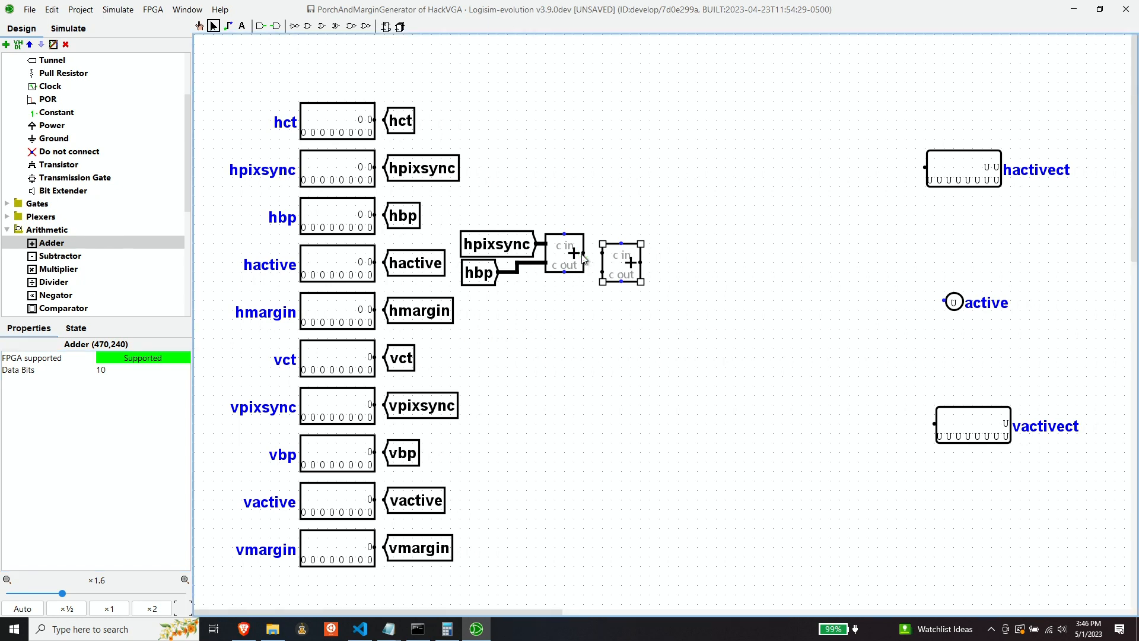
drag(583, 254, 603, 253)
Duplicate the hactive tunnel, face it east and wire it to the second adder's lower input.
click(404, 264)
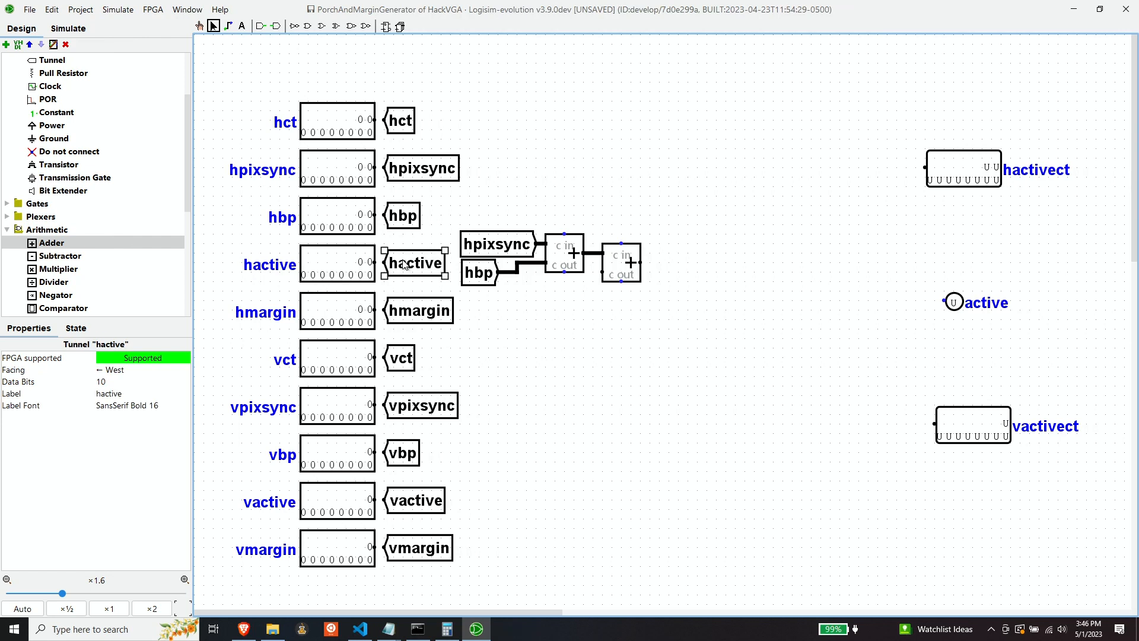
key(ctrl+c)
key(ctrl+v)
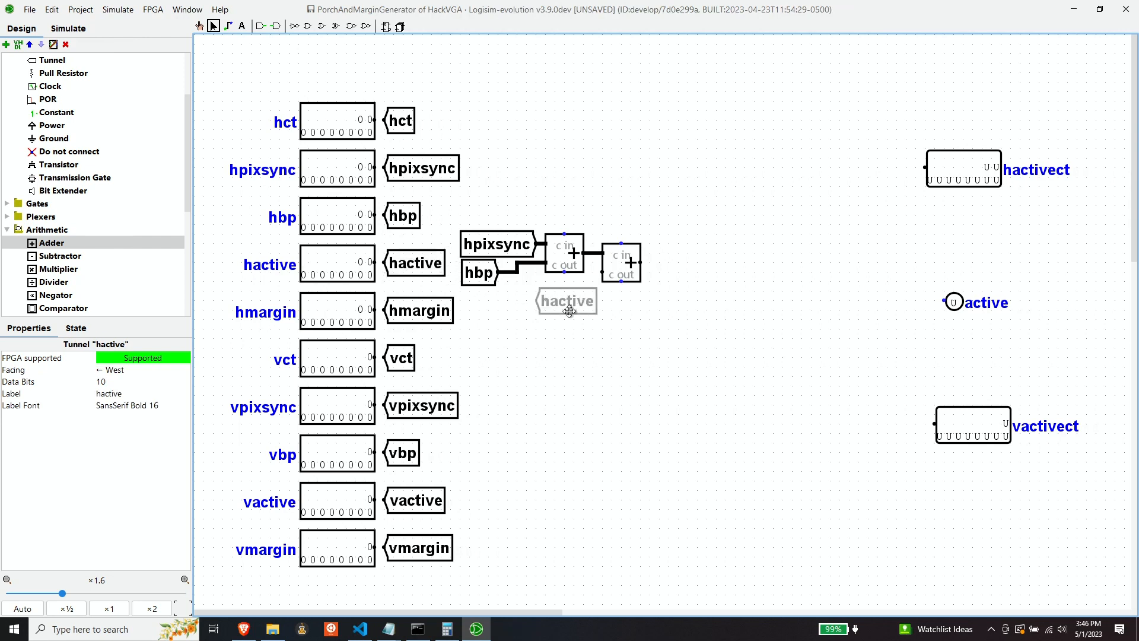
click(557, 311)
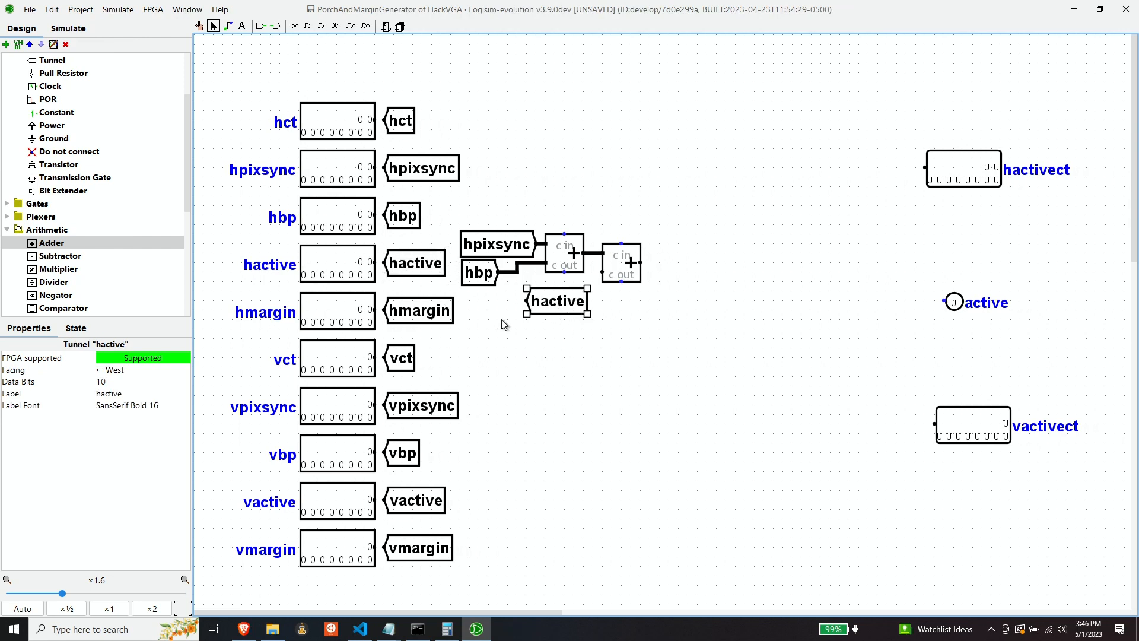
click(121, 369)
click(123, 414)
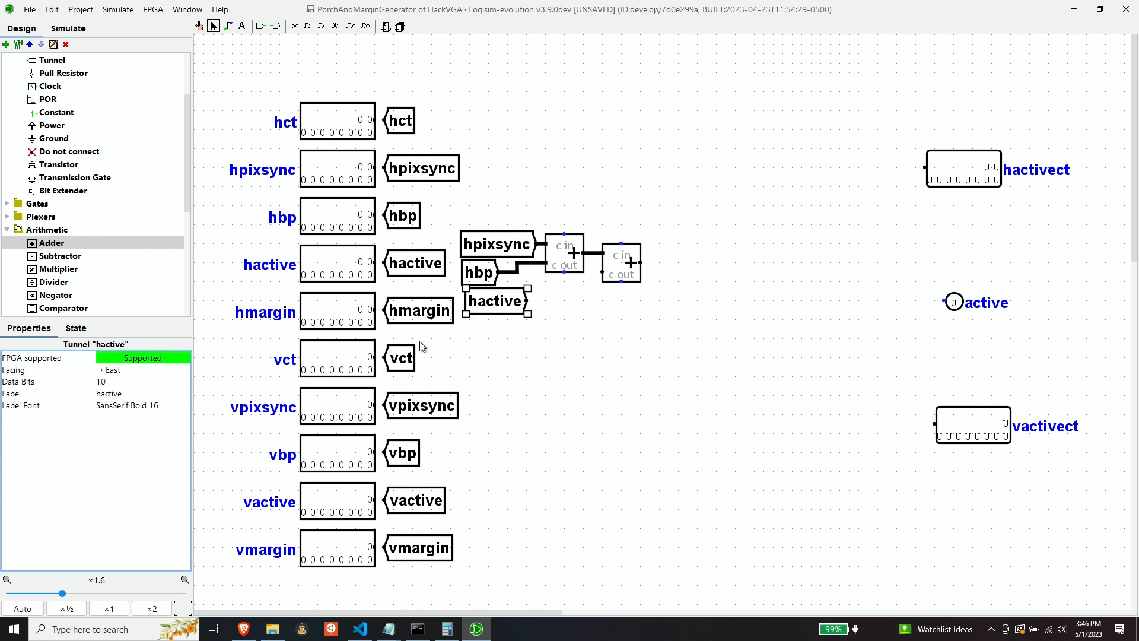
drag(484, 303, 602, 277)
click(620, 345)
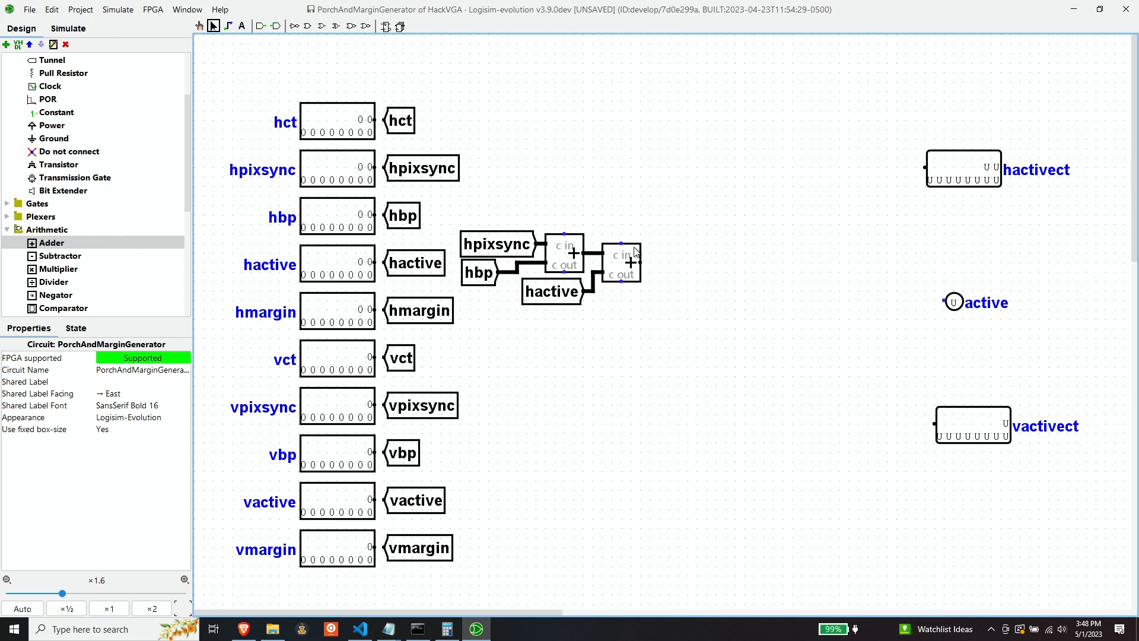
Place a third adder east of the second one and attach an east-facing copy of the hmargin tunnel to its lower input.
click(52, 243)
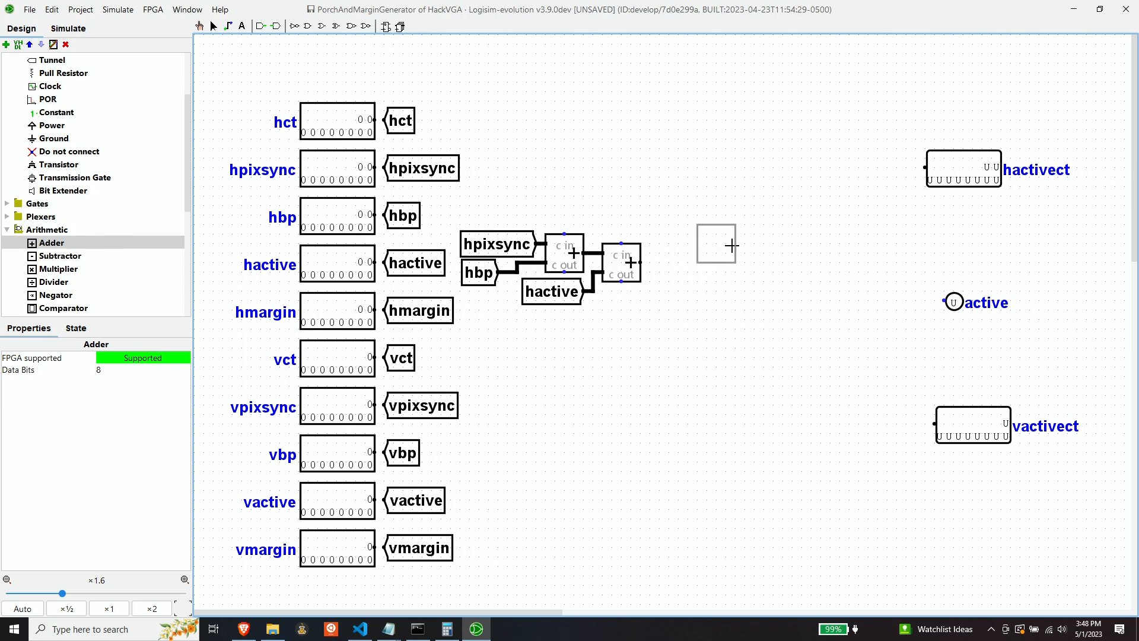
click(773, 236)
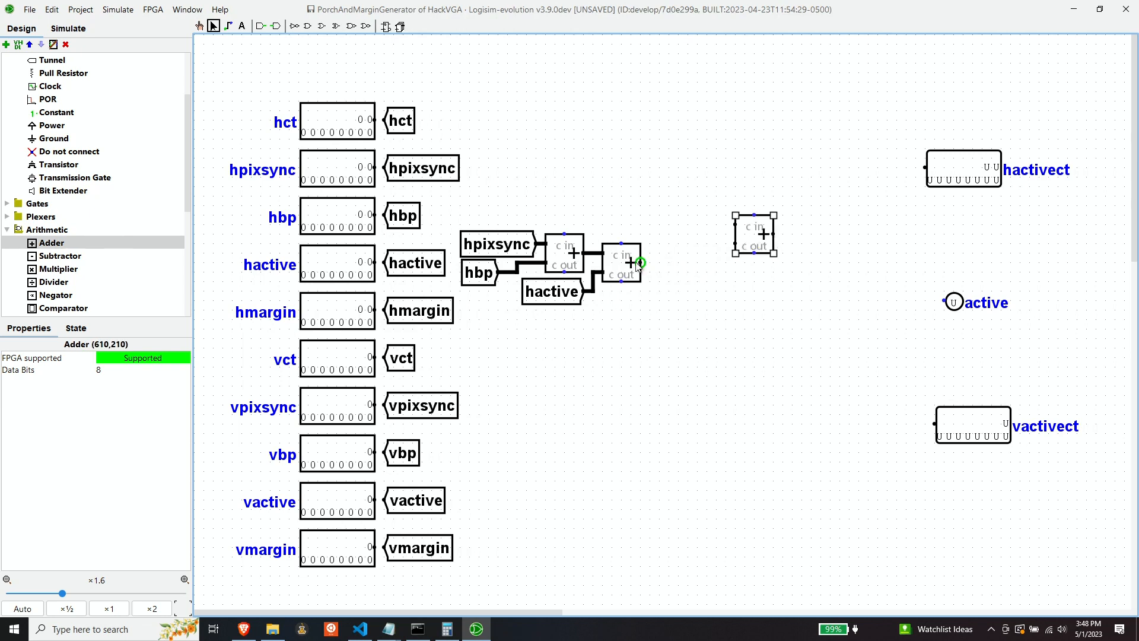
click(412, 321)
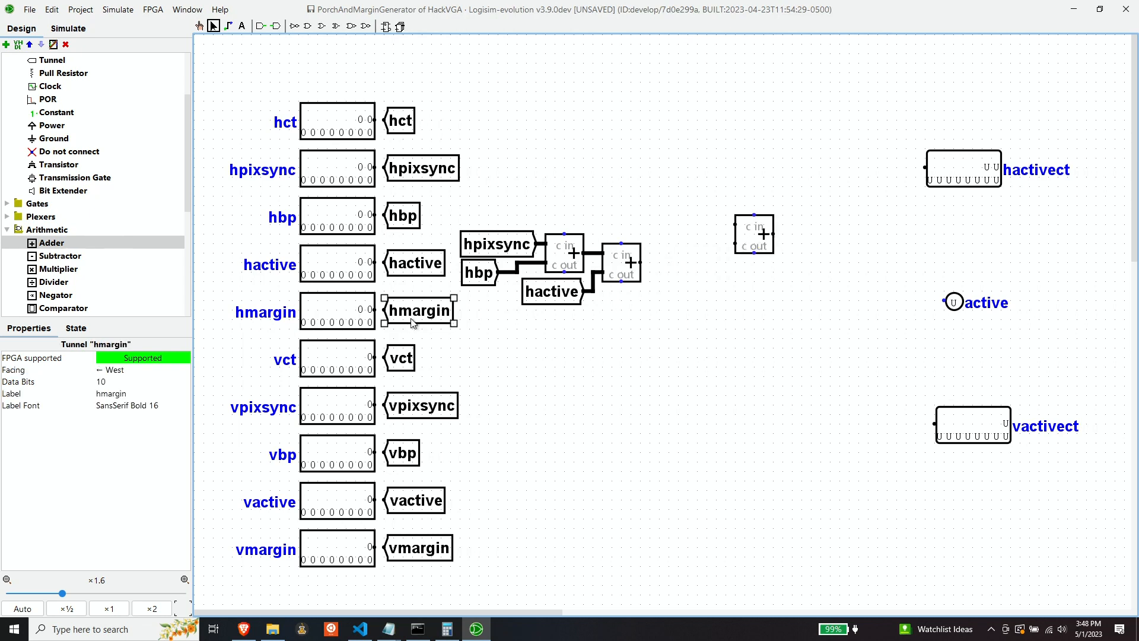
key(ctrl+c)
key(ctrl+v)
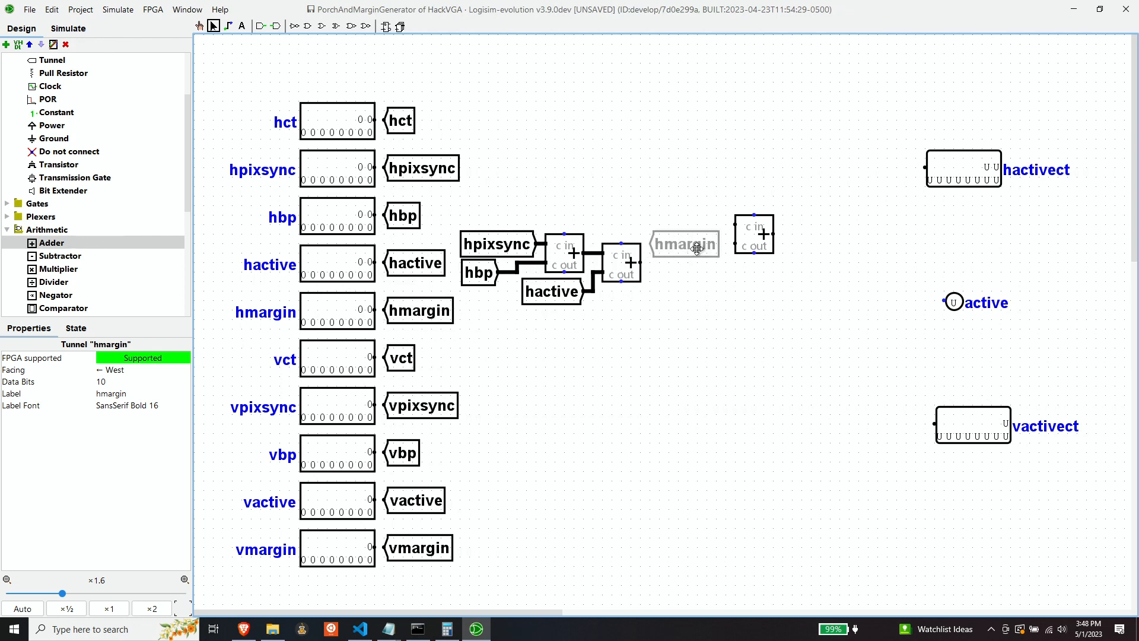
click(697, 248)
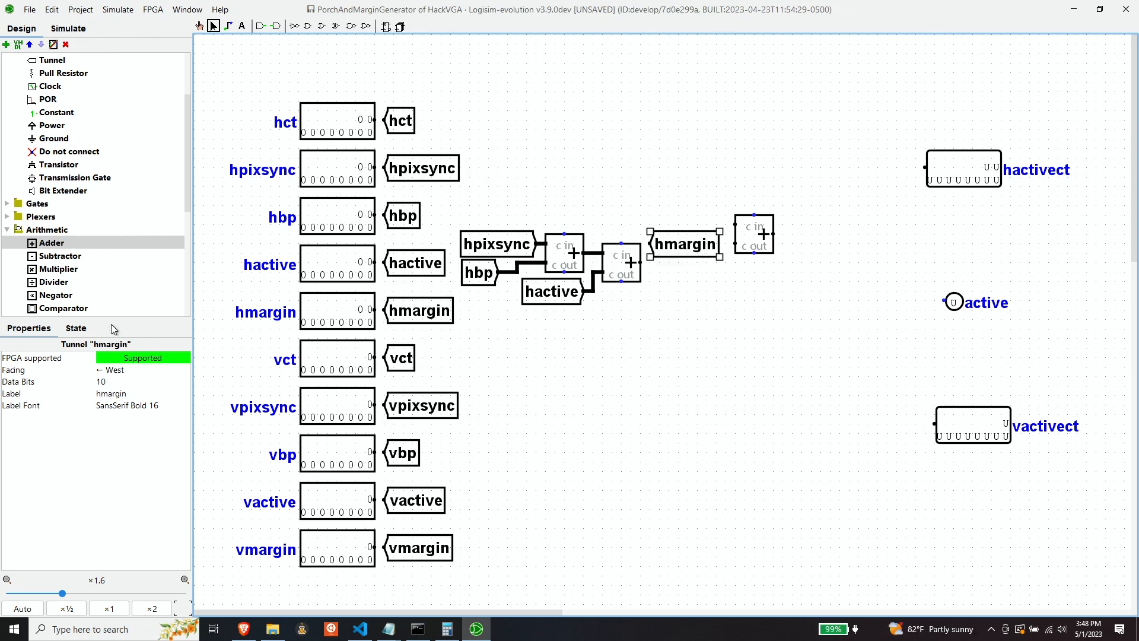
click(123, 372)
click(141, 410)
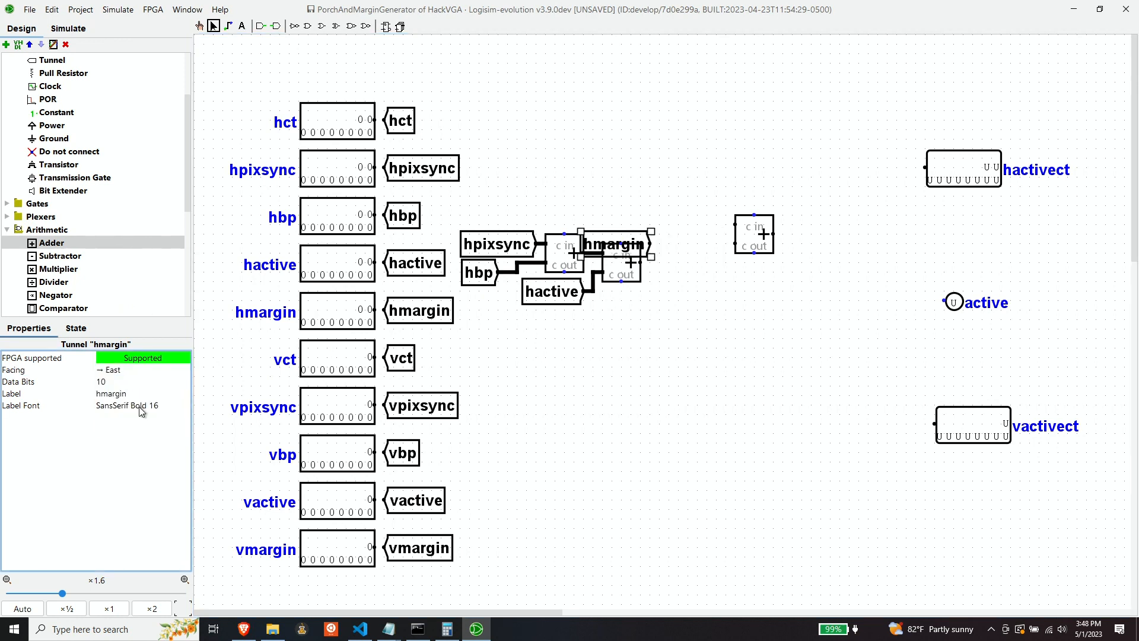
drag(642, 234, 735, 243)
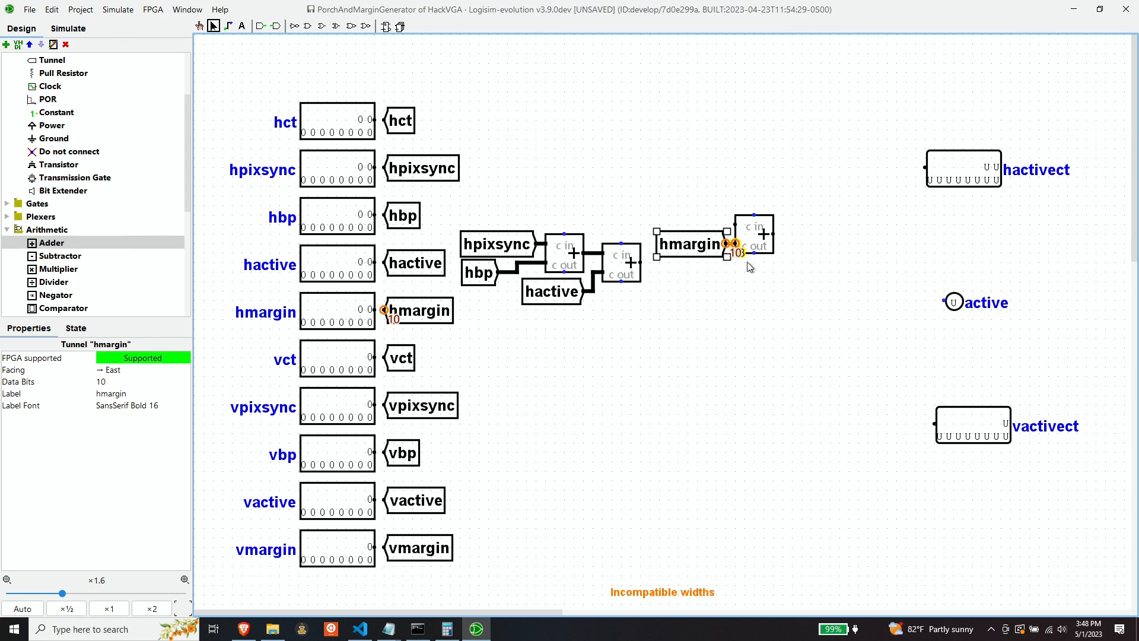
Set the third adder to 10 data bits and wire the first adder's output to its upper input.
click(750, 232)
click(123, 370)
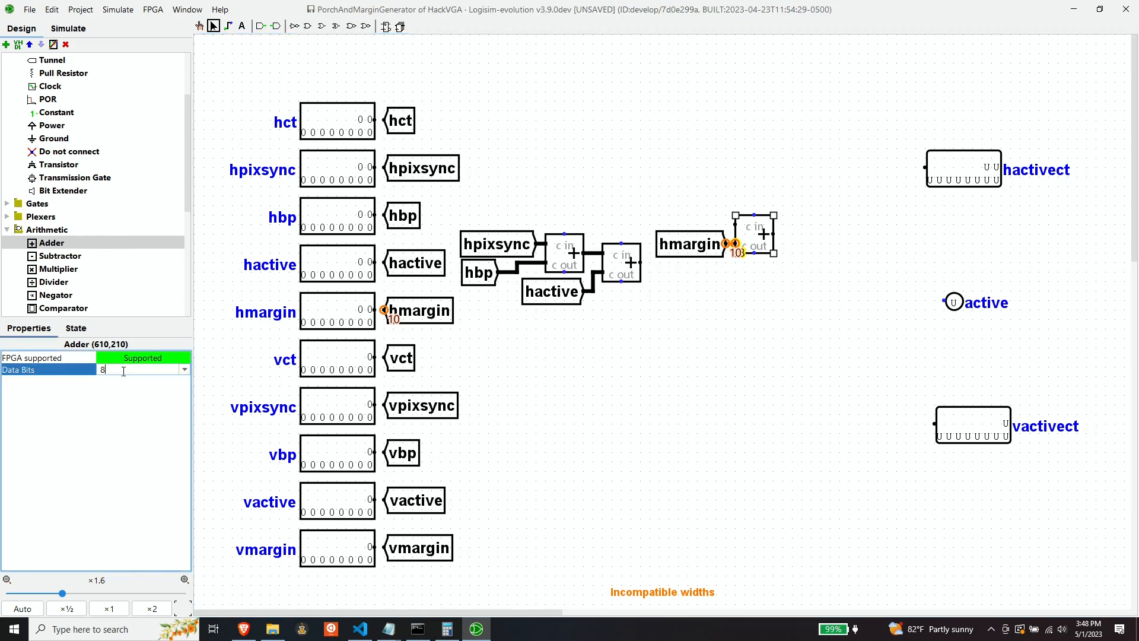
text(10)
key(Return)
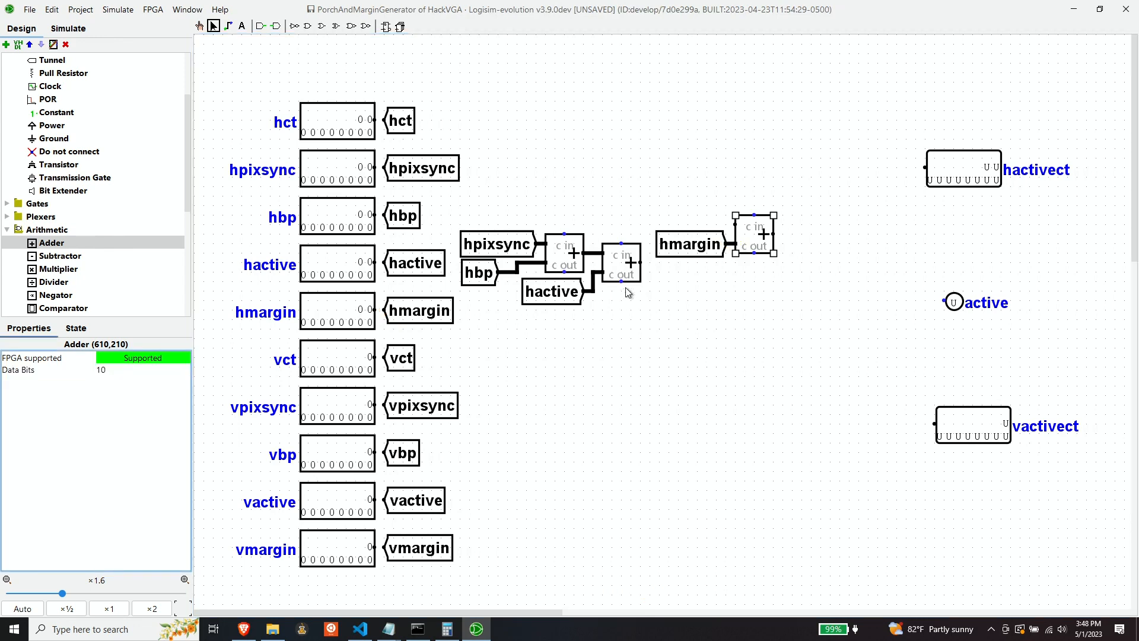
drag(735, 224, 593, 252)
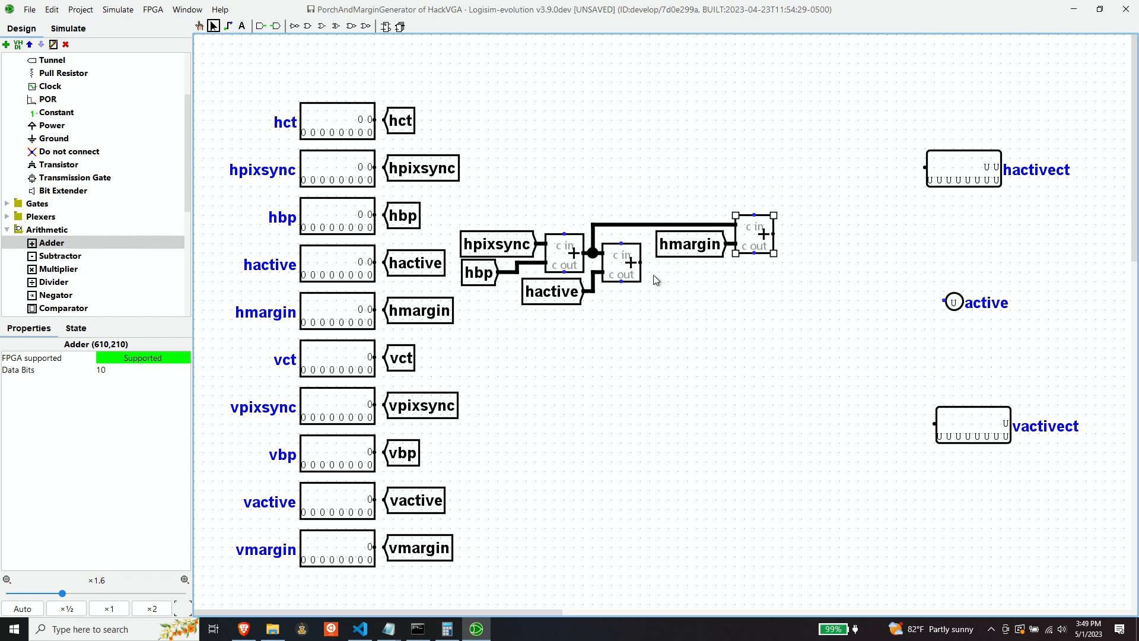
Place a fourth adder directly below the third and shift both adders and the copied hmargin tunnel up one grid step.
click(81, 245)
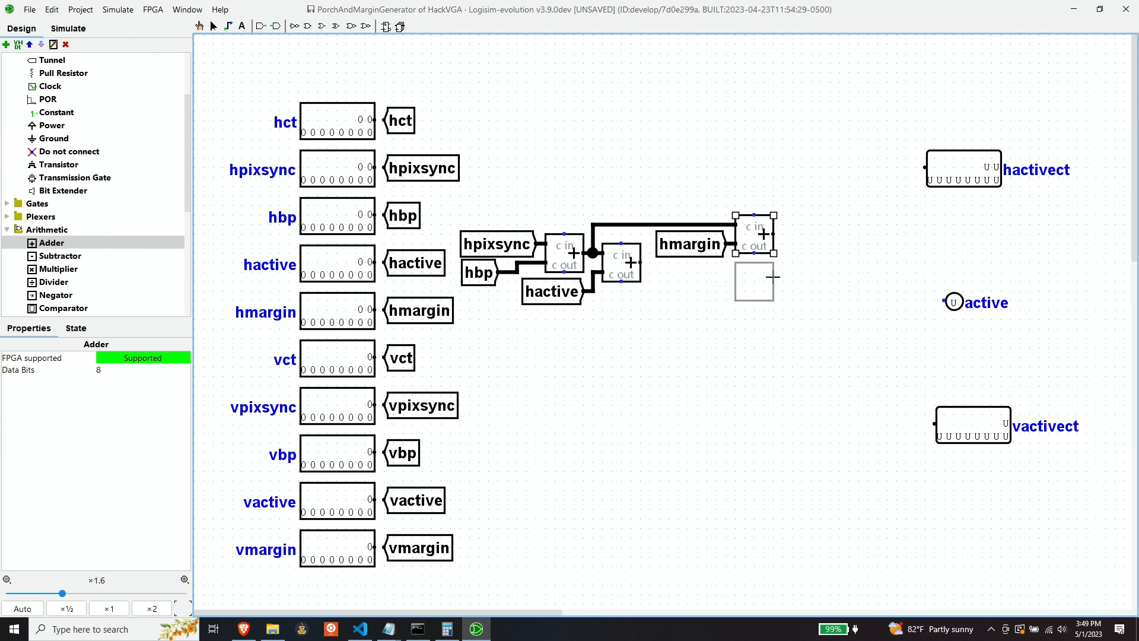
click(773, 276)
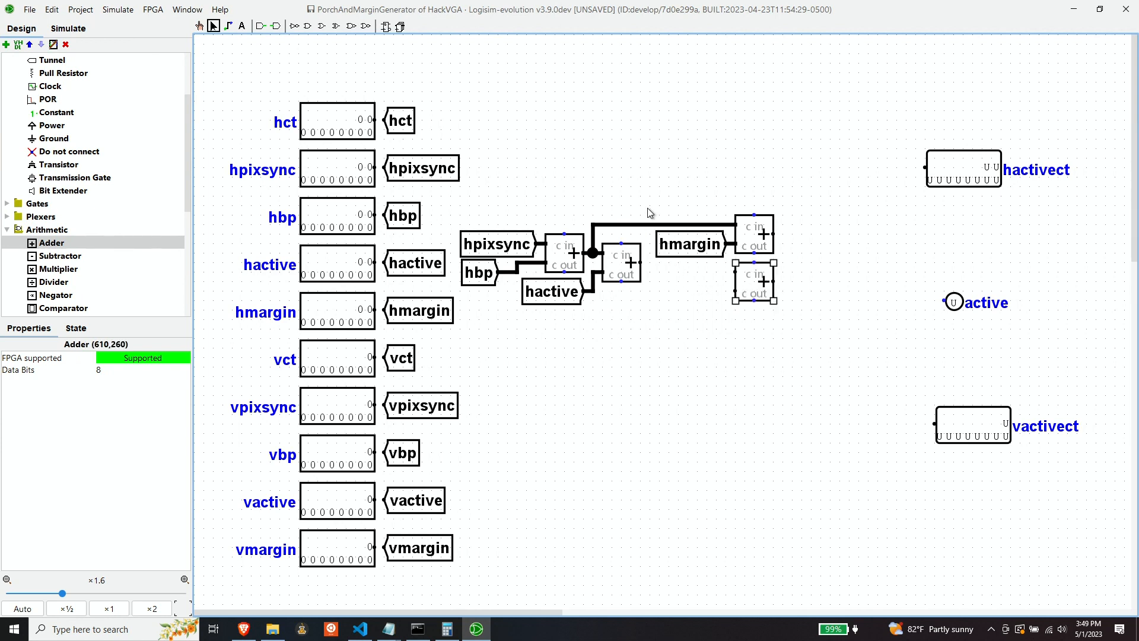
drag(645, 210, 794, 261)
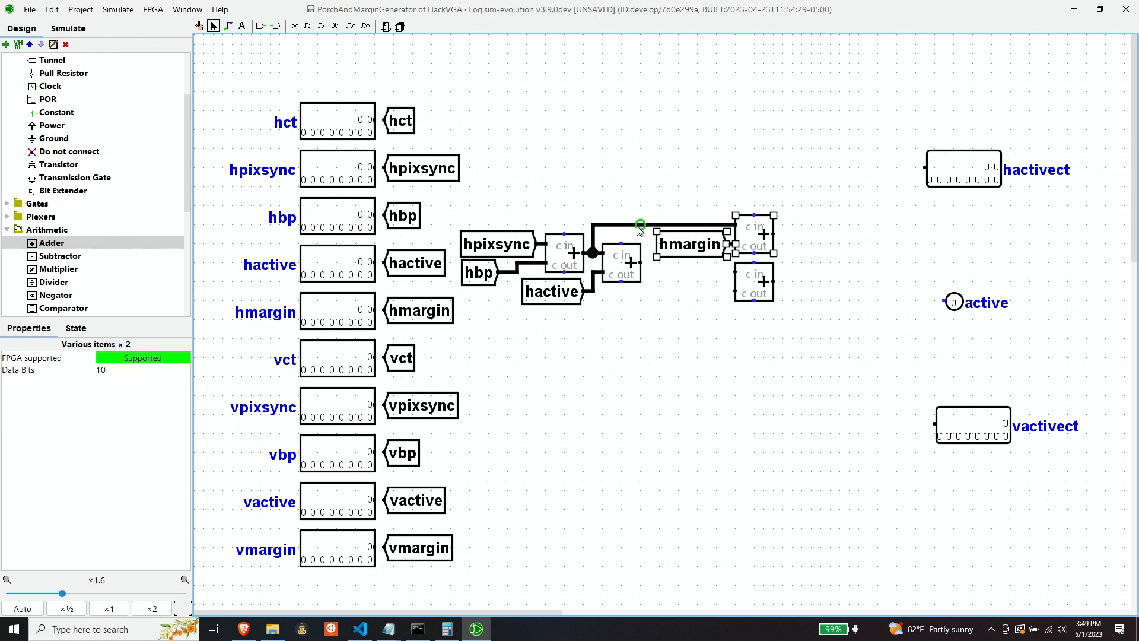
drag(638, 228, 639, 218)
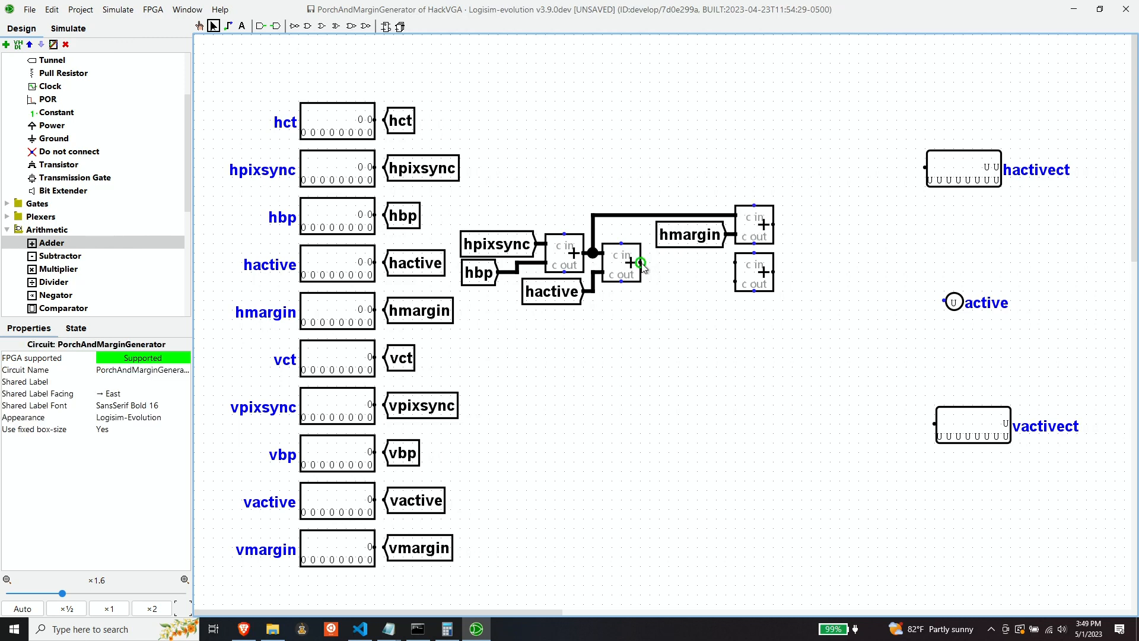
Set the fourth adder to 10 data bits and wire the second adder's output and another east-facing hmargin tunnel to its inputs.
drag(641, 262, 735, 262)
click(751, 265)
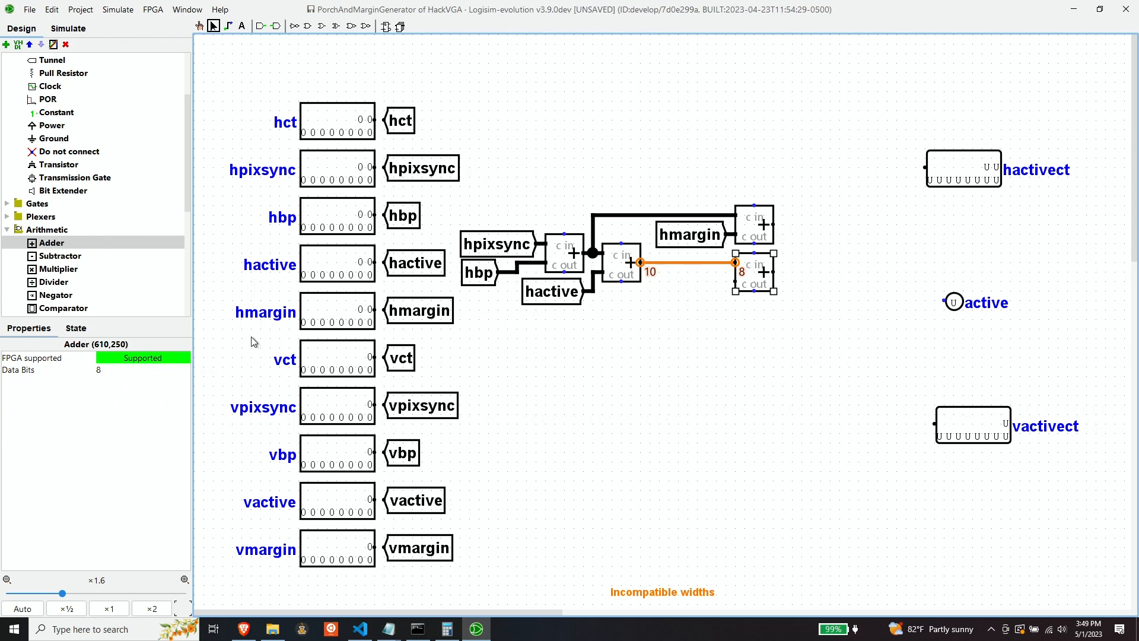
click(136, 369)
text(10)
key(Return)
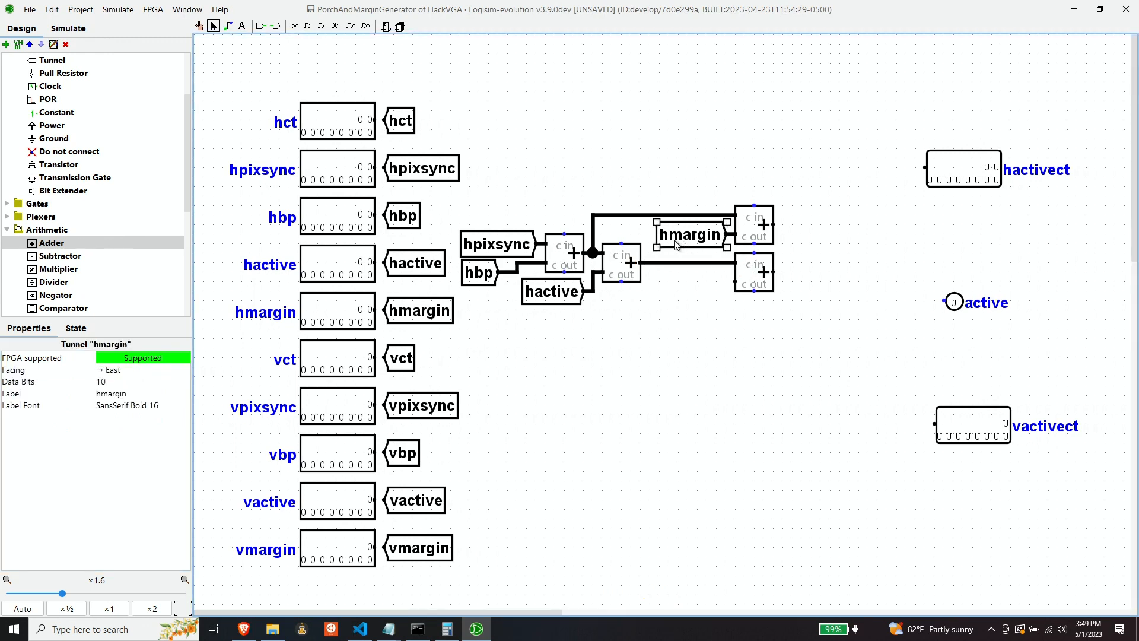
drag(681, 242, 677, 281)
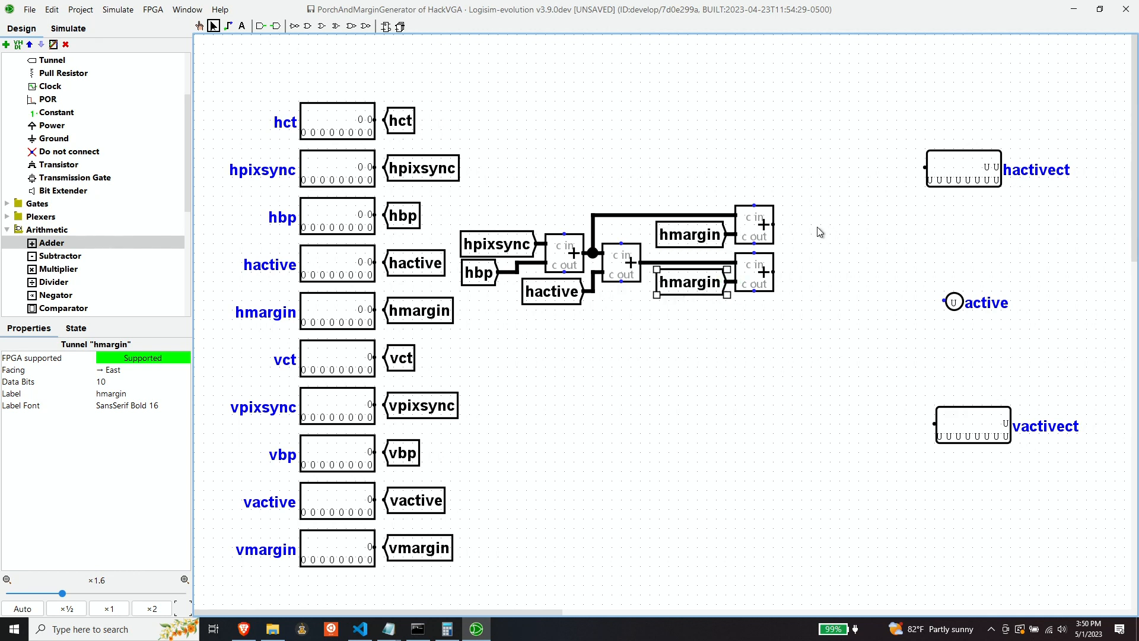
Replace the fourth adder with a subtractor in the same position, set to 10 data bits.
click(749, 269)
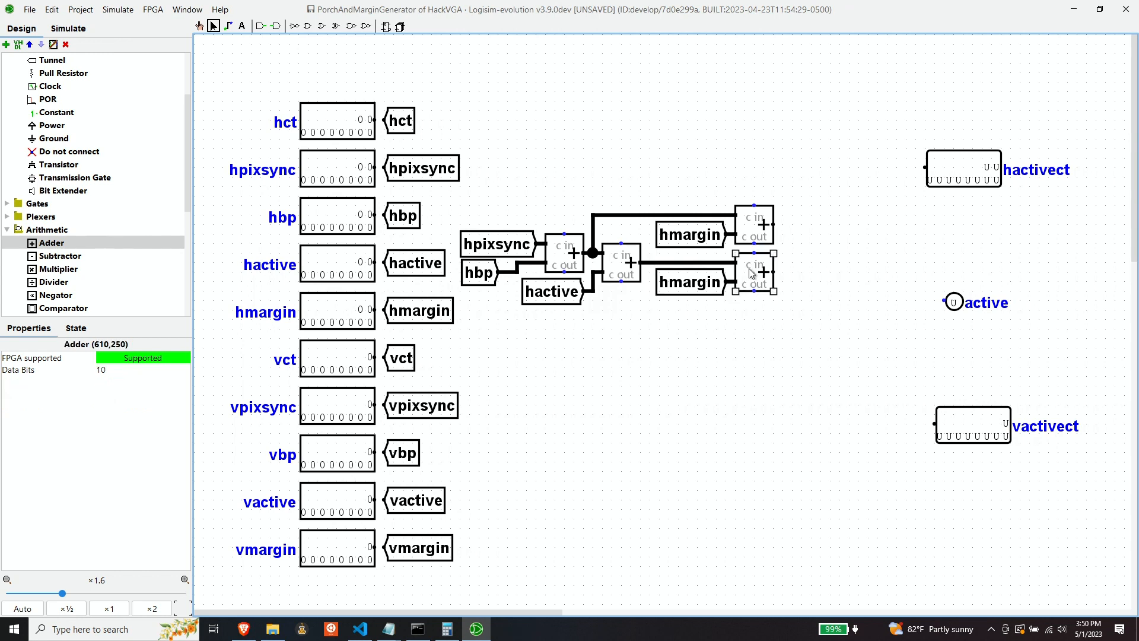
key(Delete)
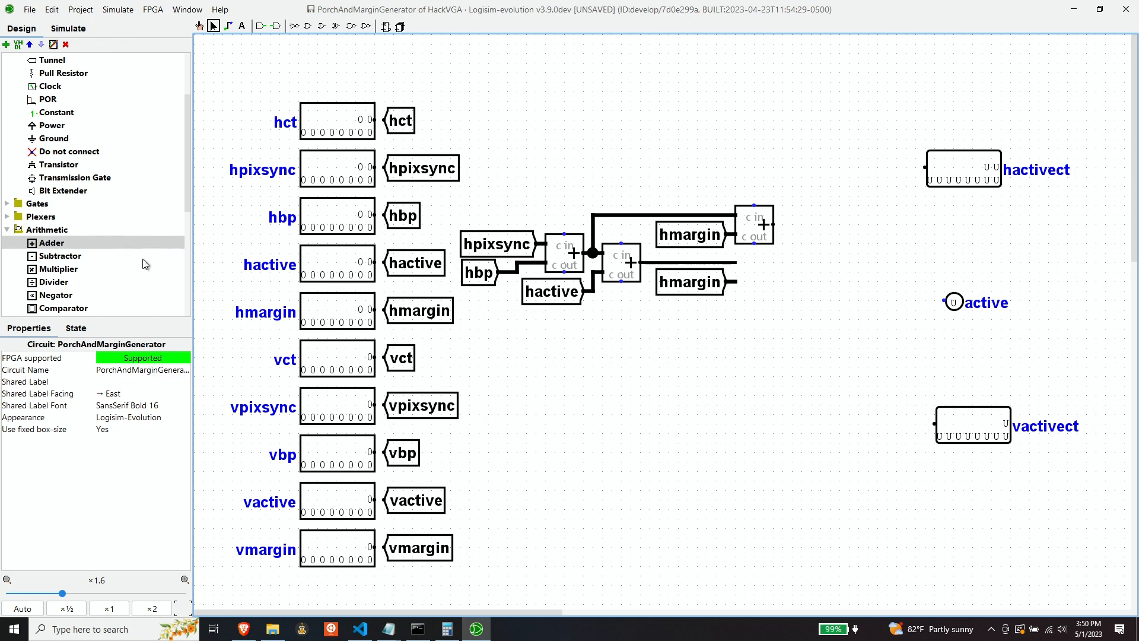
click(83, 257)
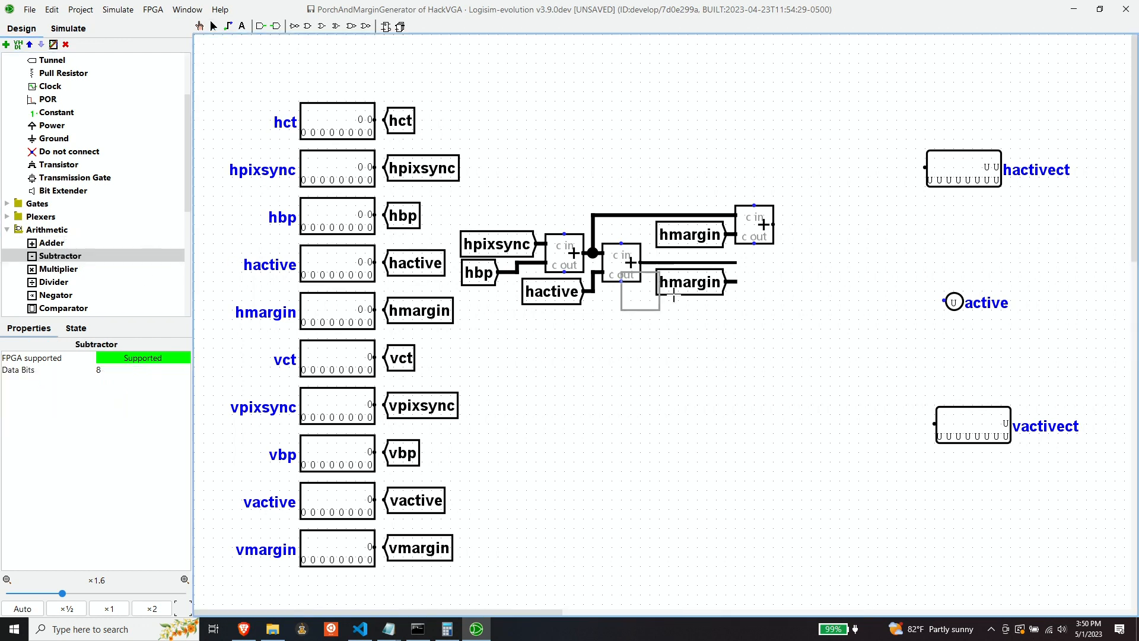
click(775, 275)
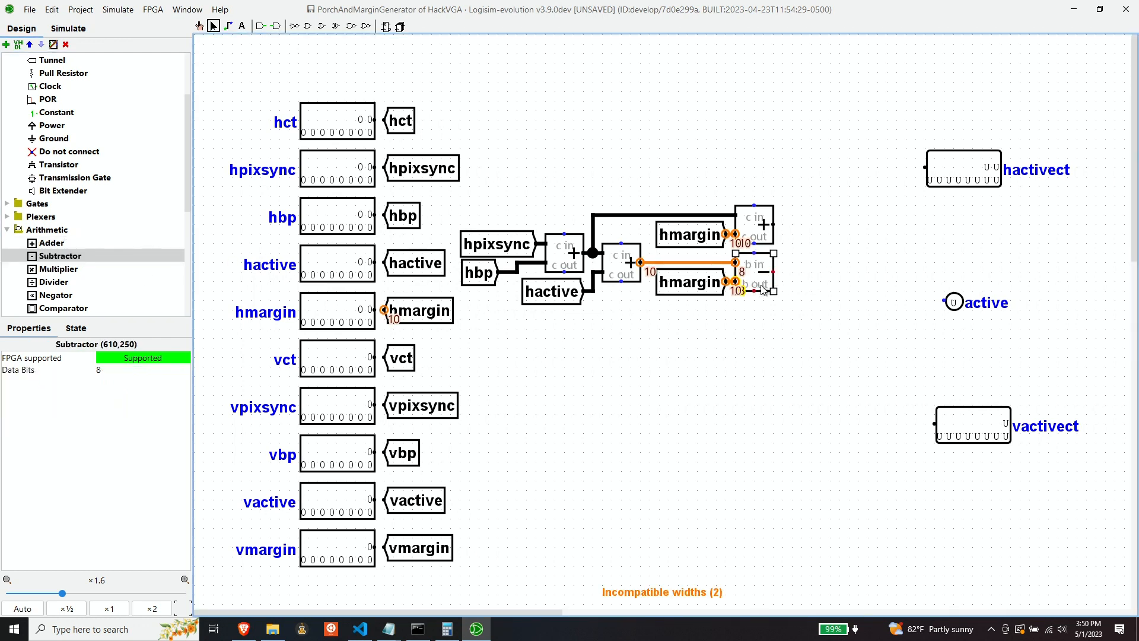
click(128, 370)
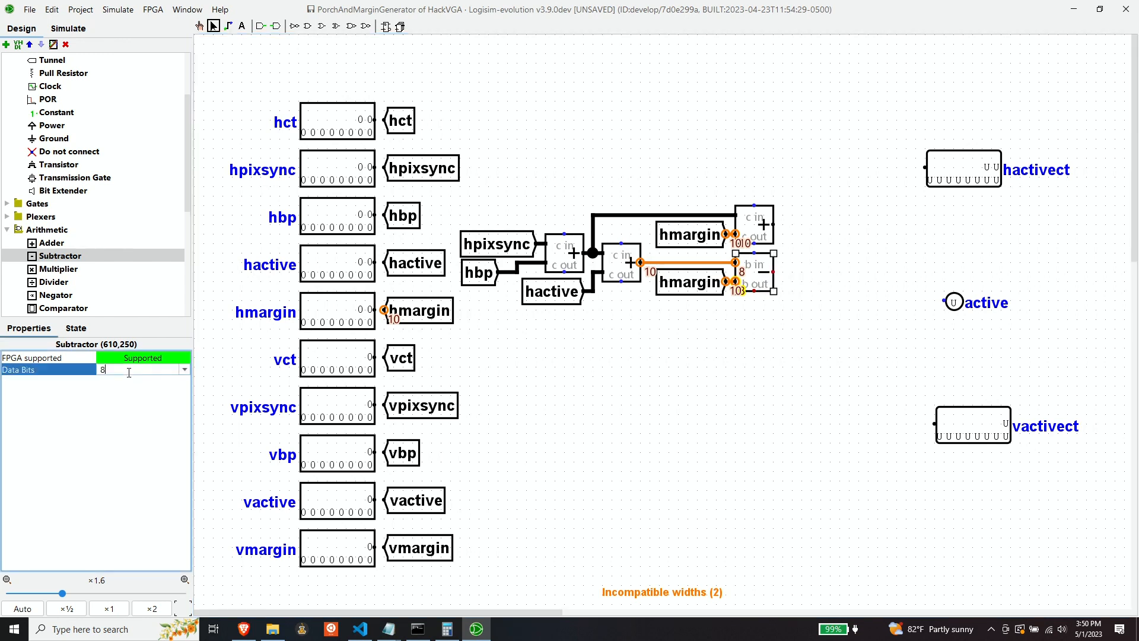
text(10)
key(Return)
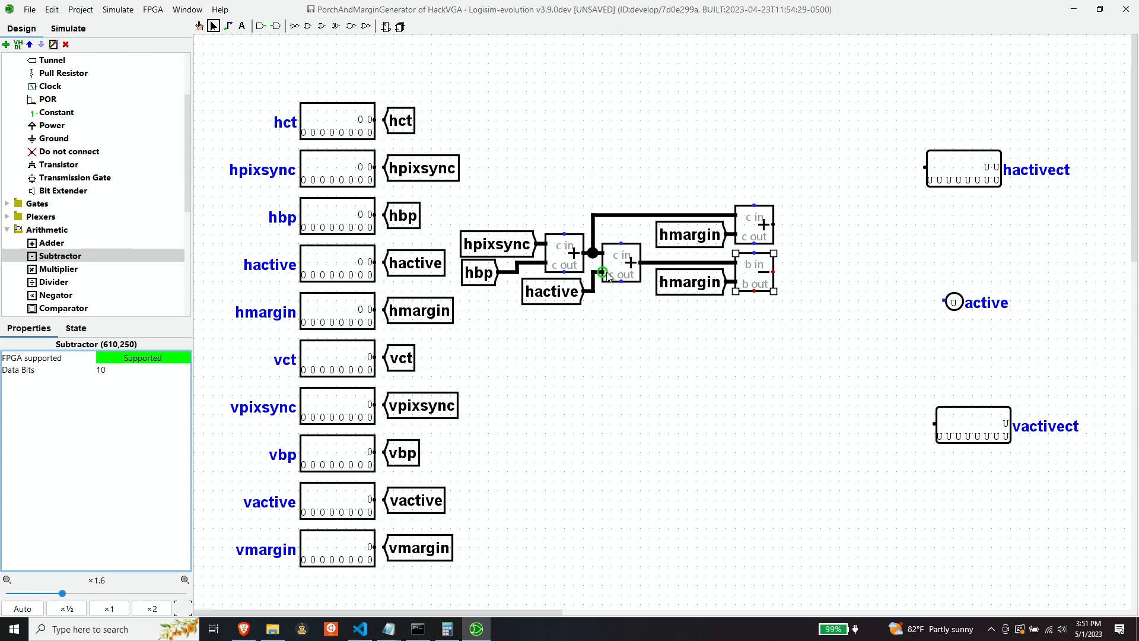
Place a comparator east of the third adder and wire that adder's output to the comparator's lower input.
scroll(98, 246, down, 1)
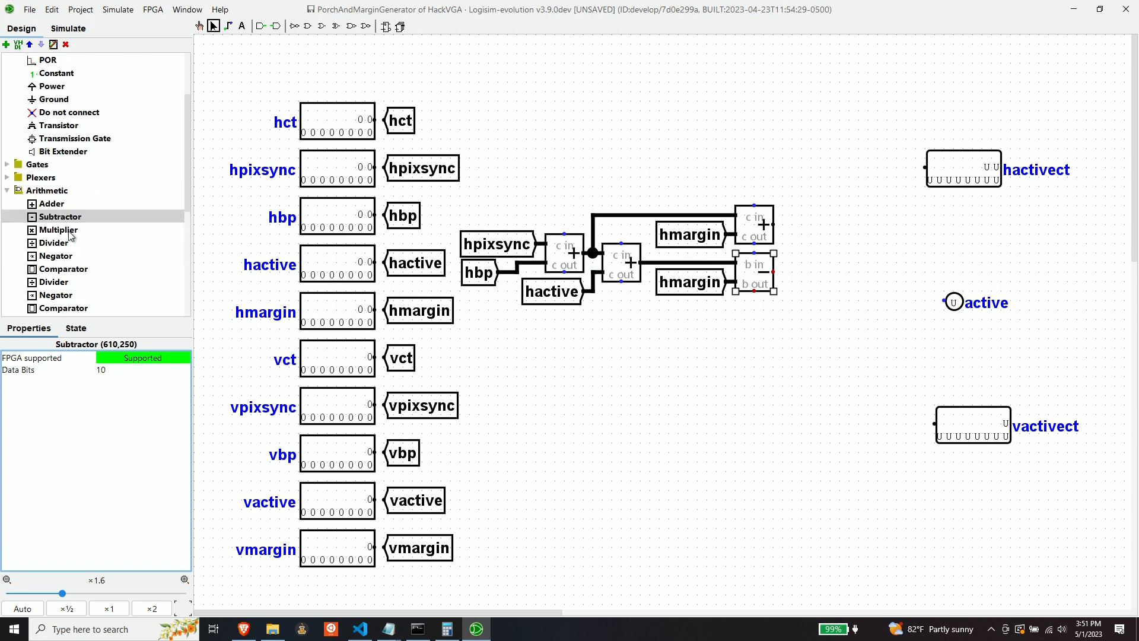
click(64, 268)
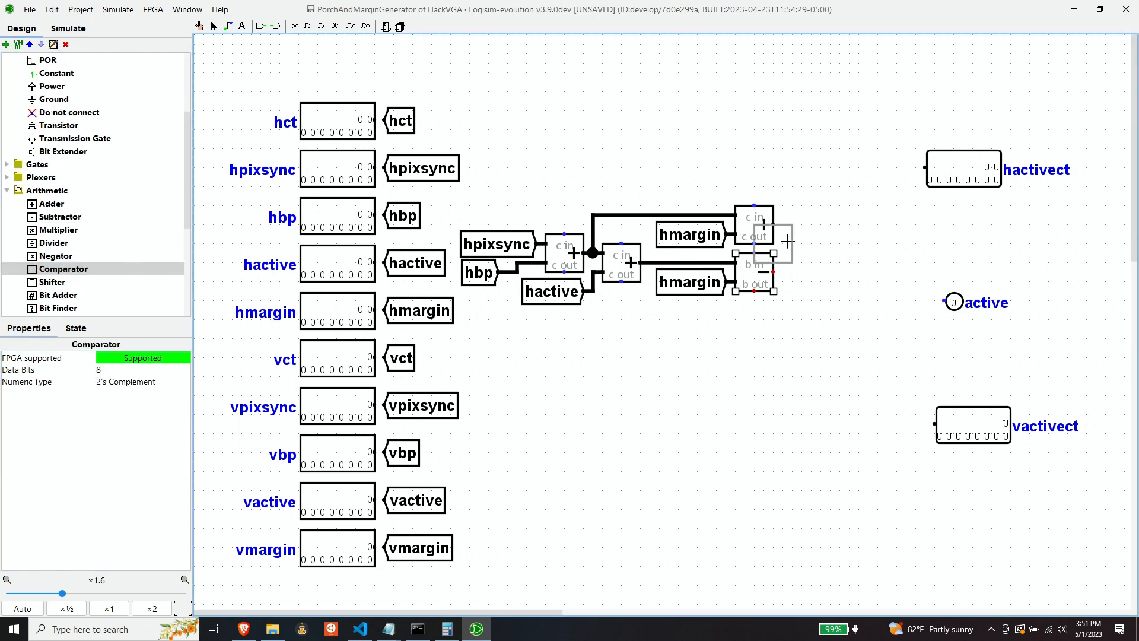
click(850, 209)
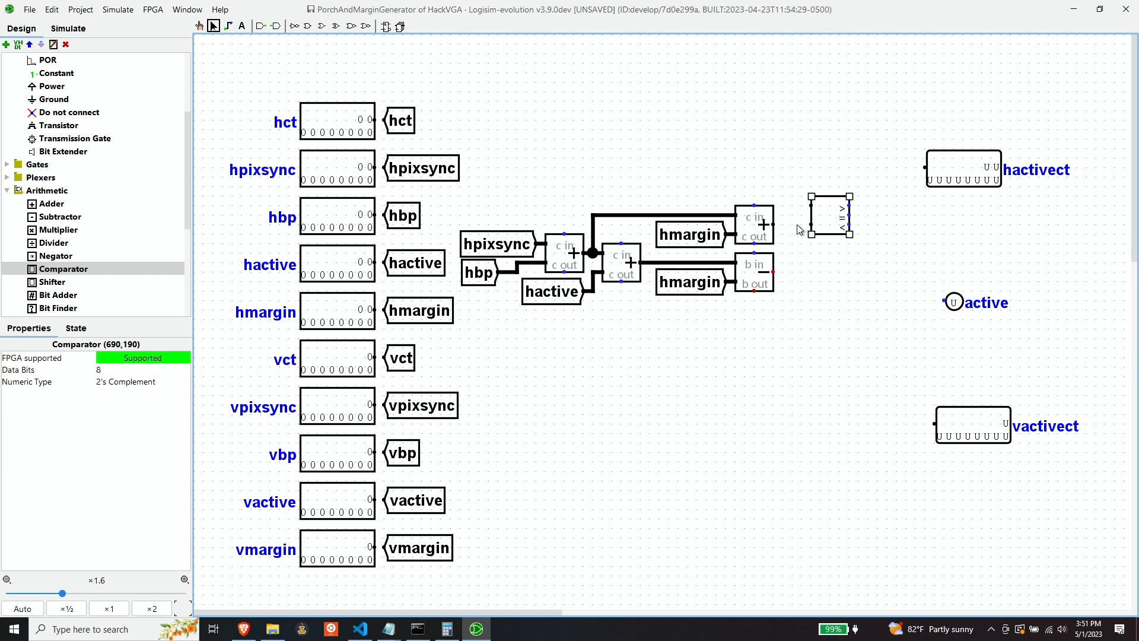
drag(774, 224, 810, 224)
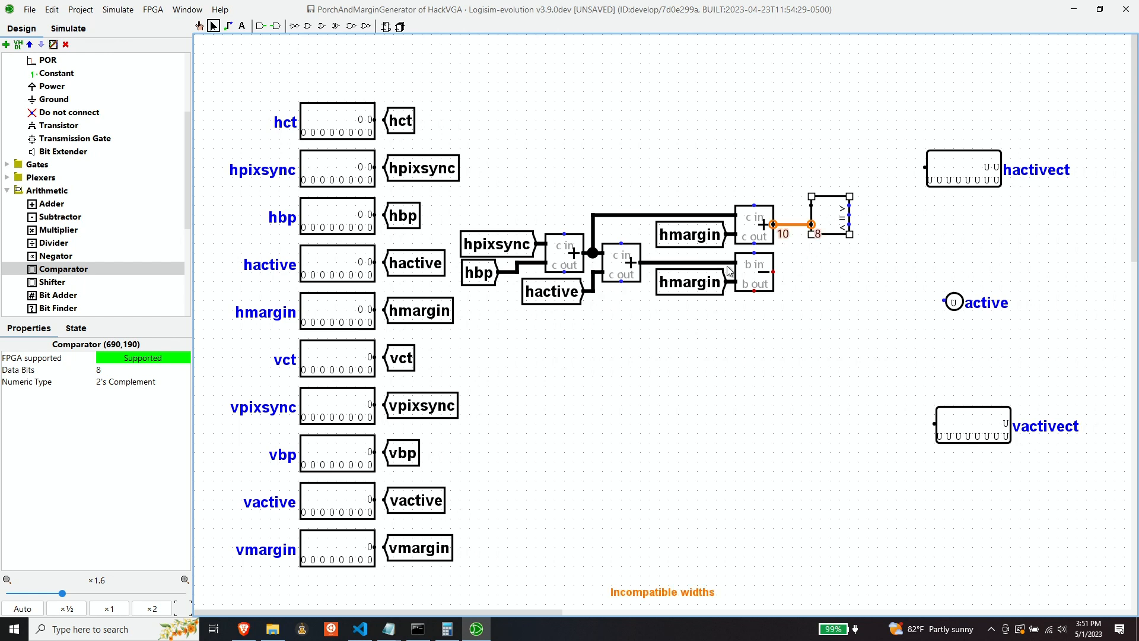
Set the comparator to 10 data bits and its numeric type to Unsigned.
click(115, 369)
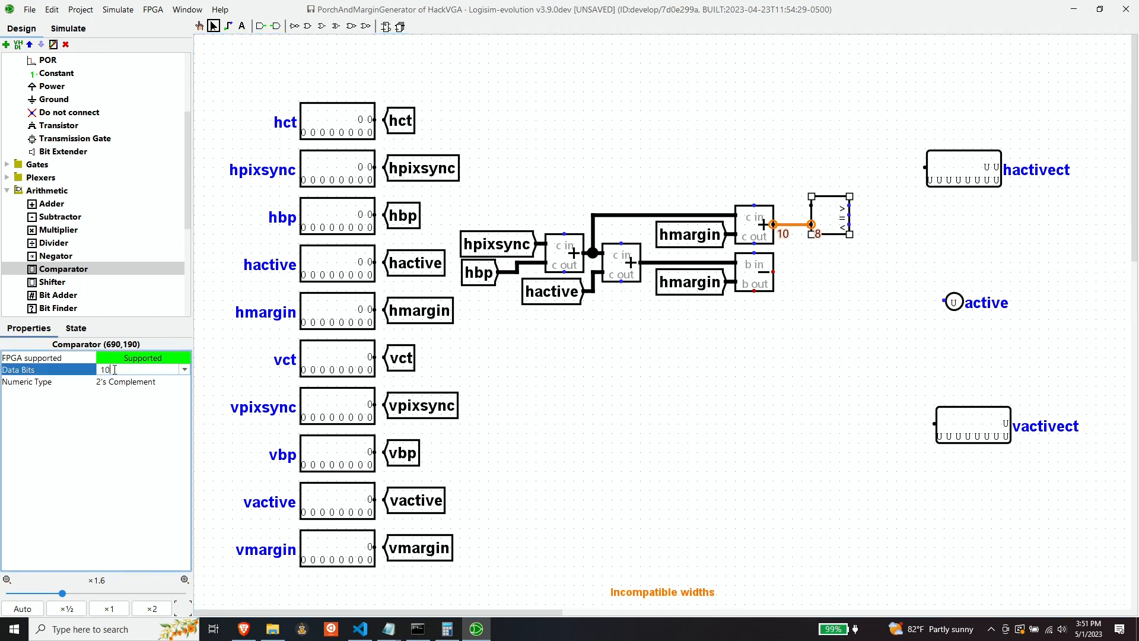
text(10)
key(Return)
click(126, 384)
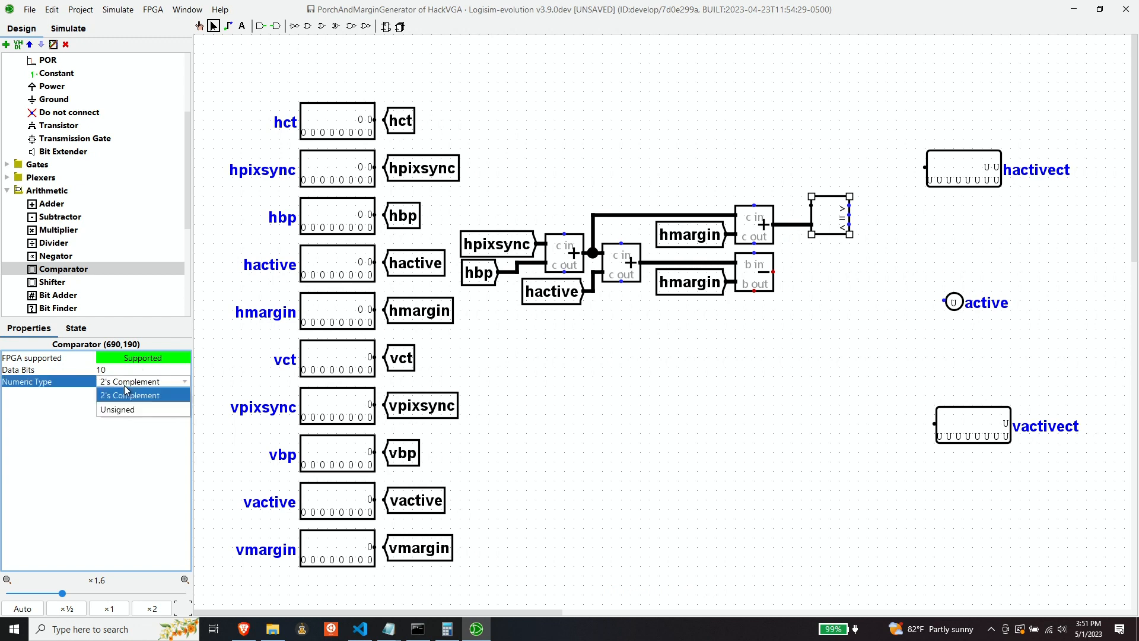
click(125, 409)
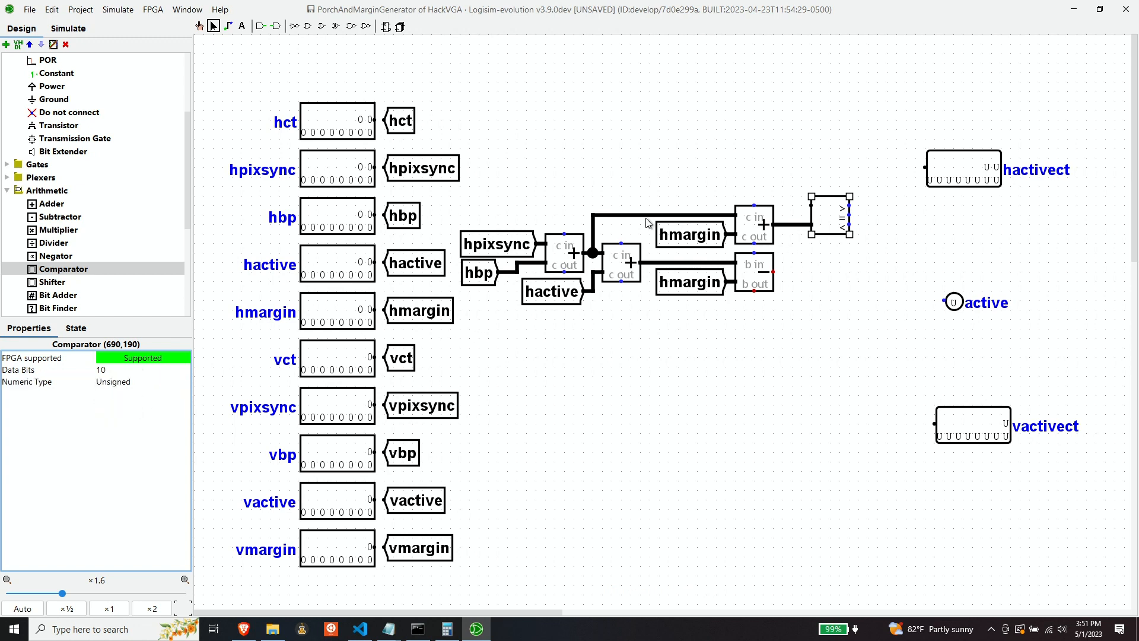
Copy the hct tunnel beside the comparator's upper input, shifting the comparator slightly east to make room.
click(397, 125)
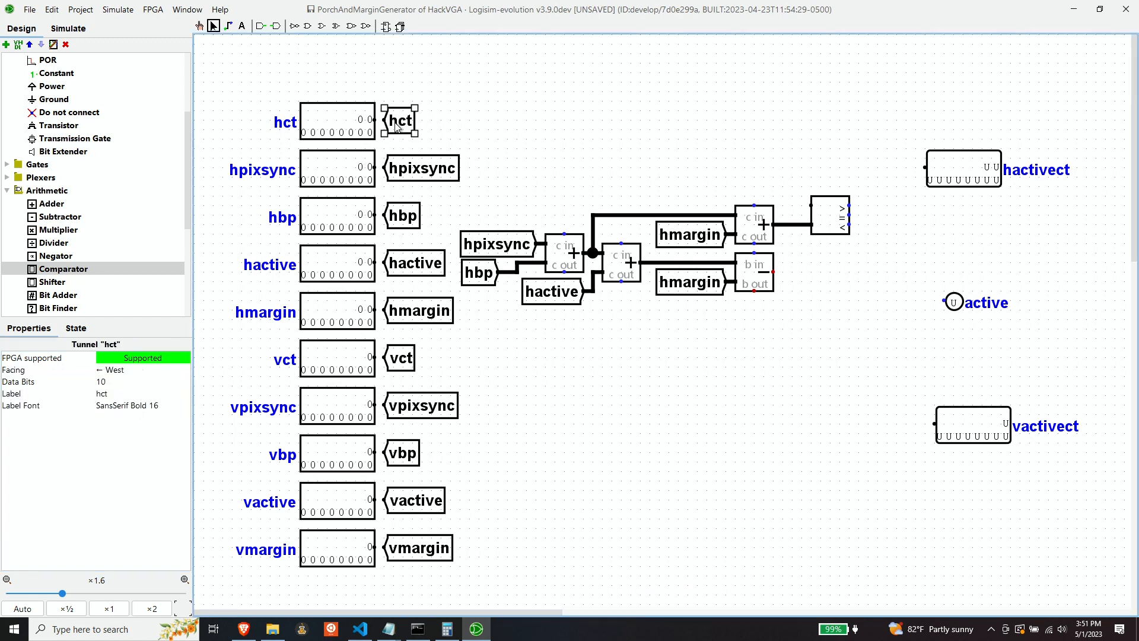
key(ctrl+c)
key(ctrl+v)
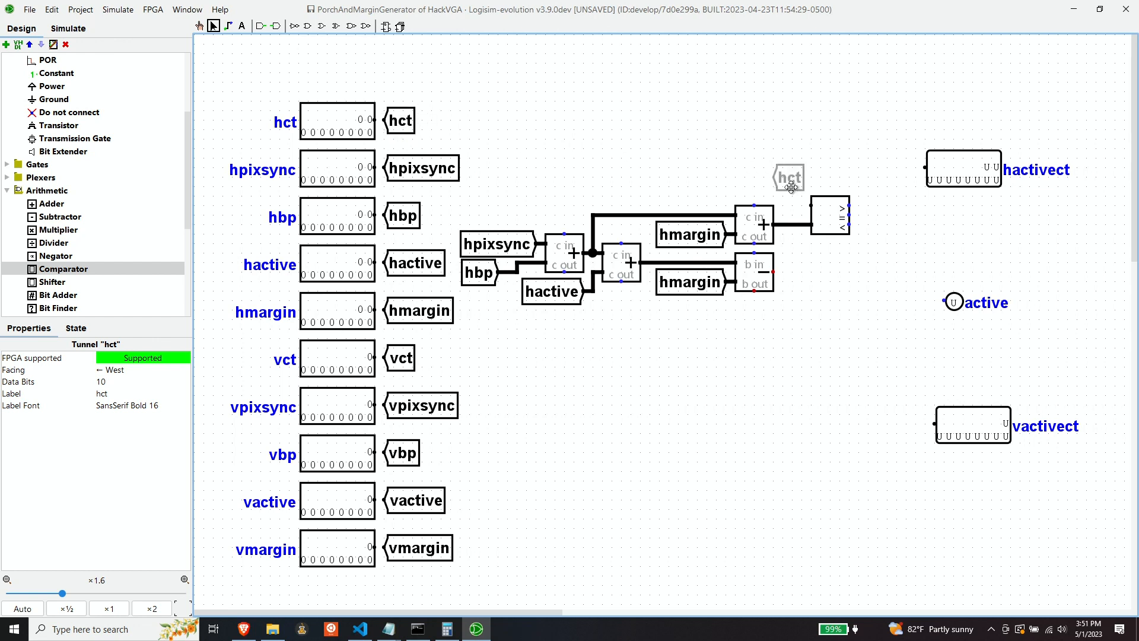
click(791, 200)
drag(826, 207, 836, 207)
click(790, 201)
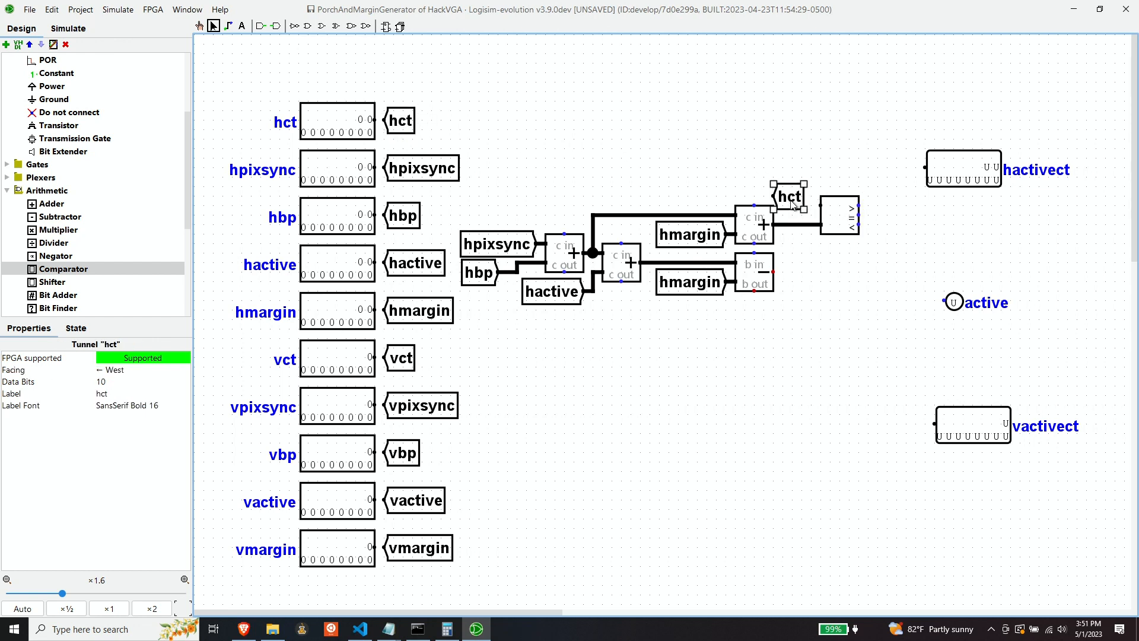
Face the copied hct tunnel east and connect it to the comparator's upper input.
click(118, 375)
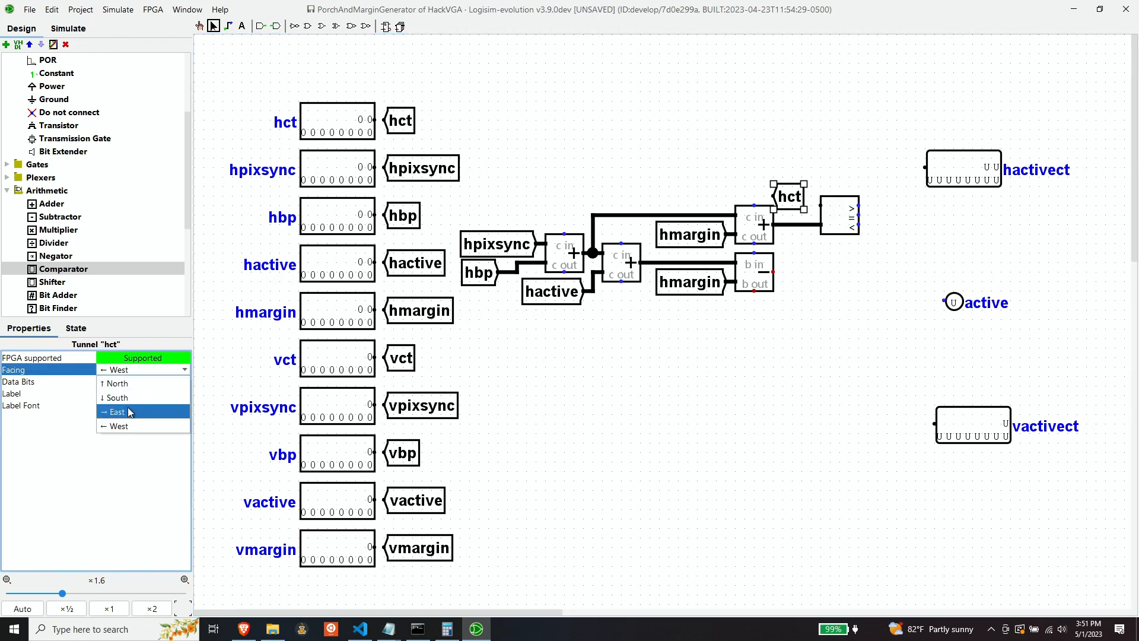
click(113, 402)
drag(766, 199, 805, 208)
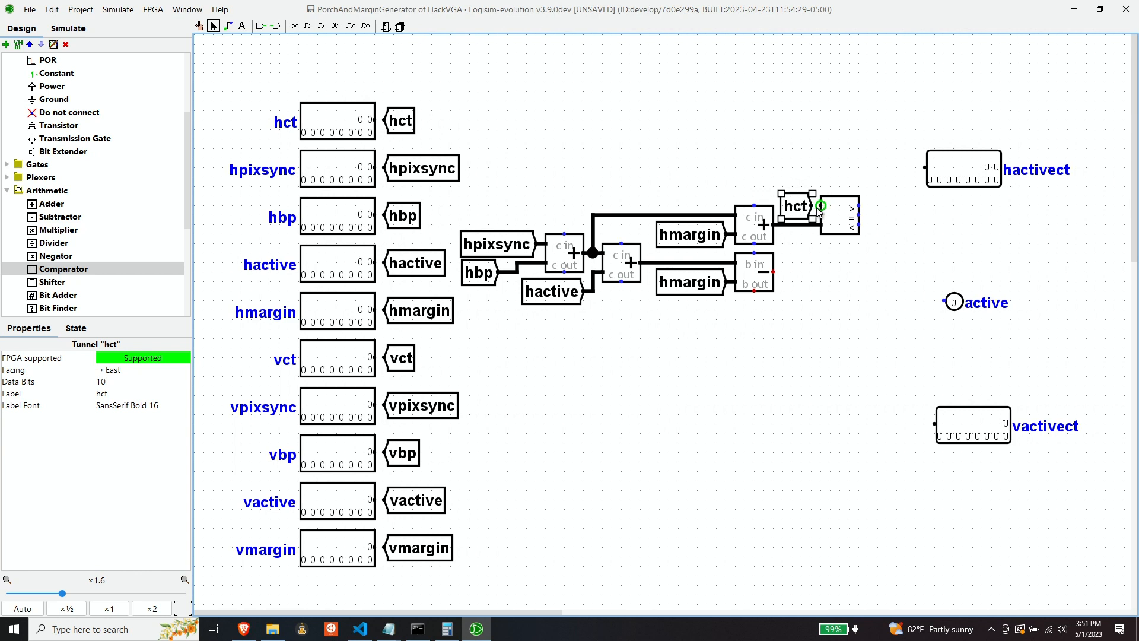
click(850, 219)
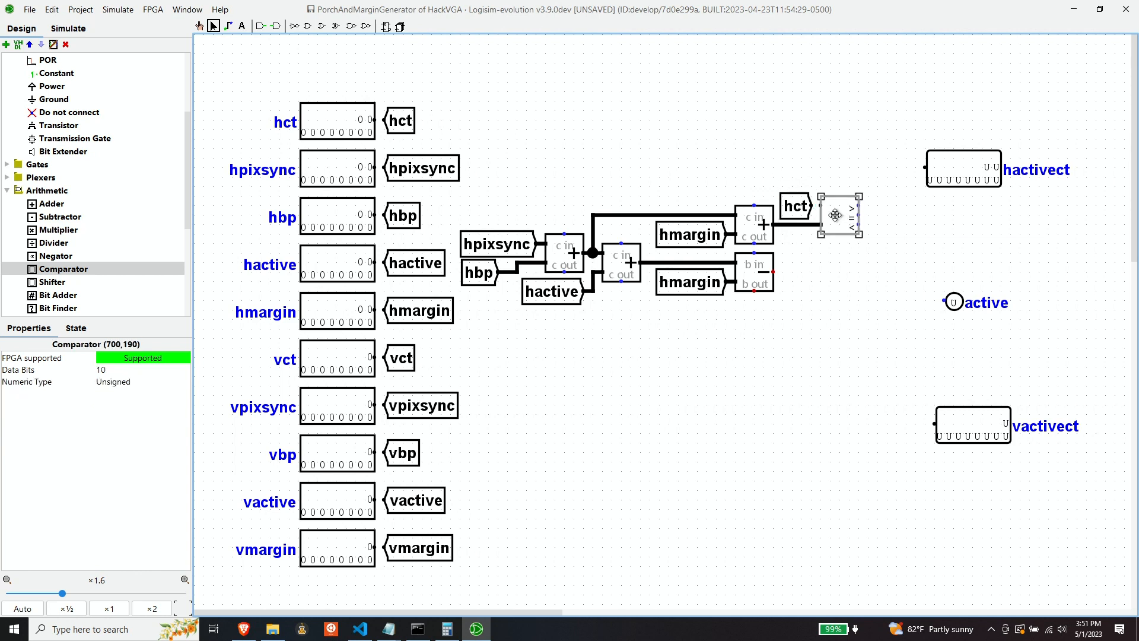
drag(849, 219, 811, 212)
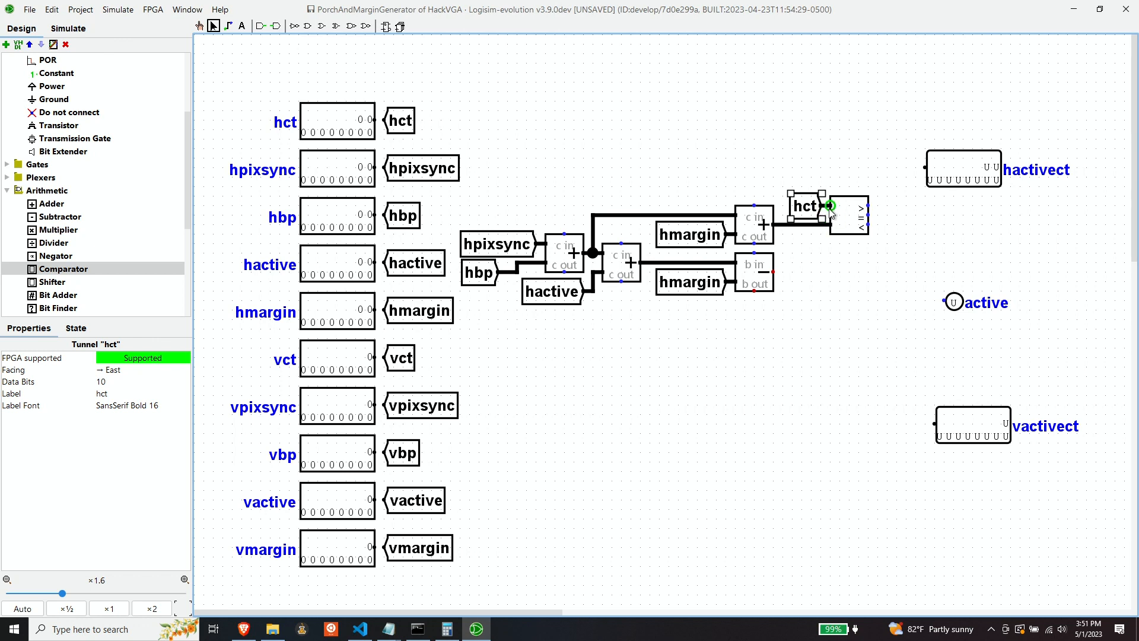
Duplicate the comparator with its hct tunnel and input wires, placing the copy at the subtractor's output.
shift+click(841, 223)
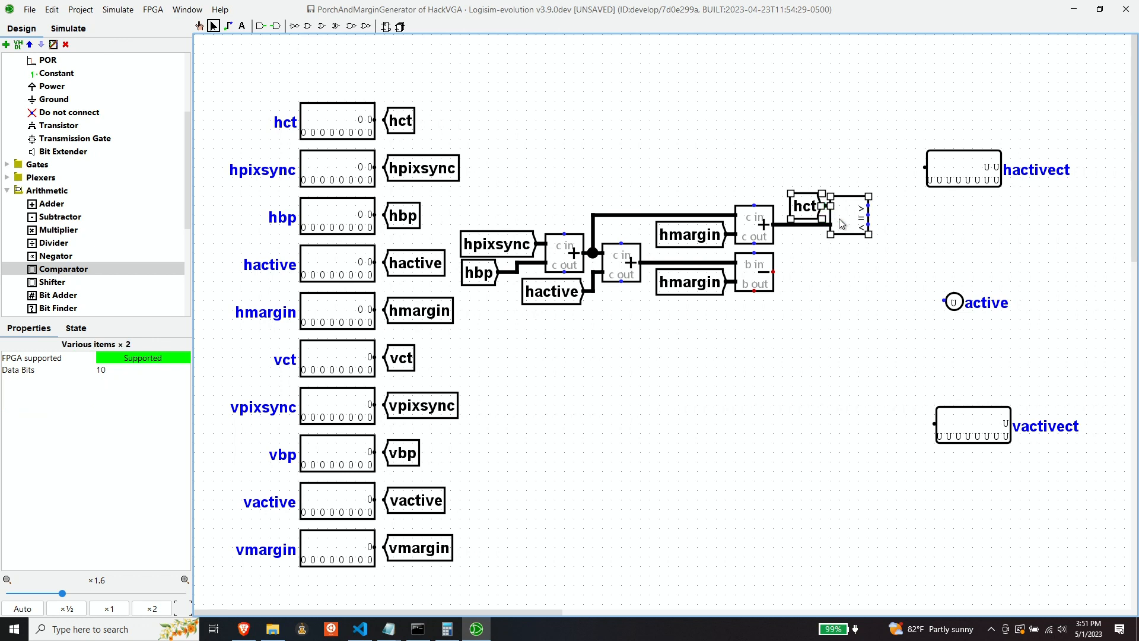
shift+click(803, 225)
drag(803, 229, 855, 279)
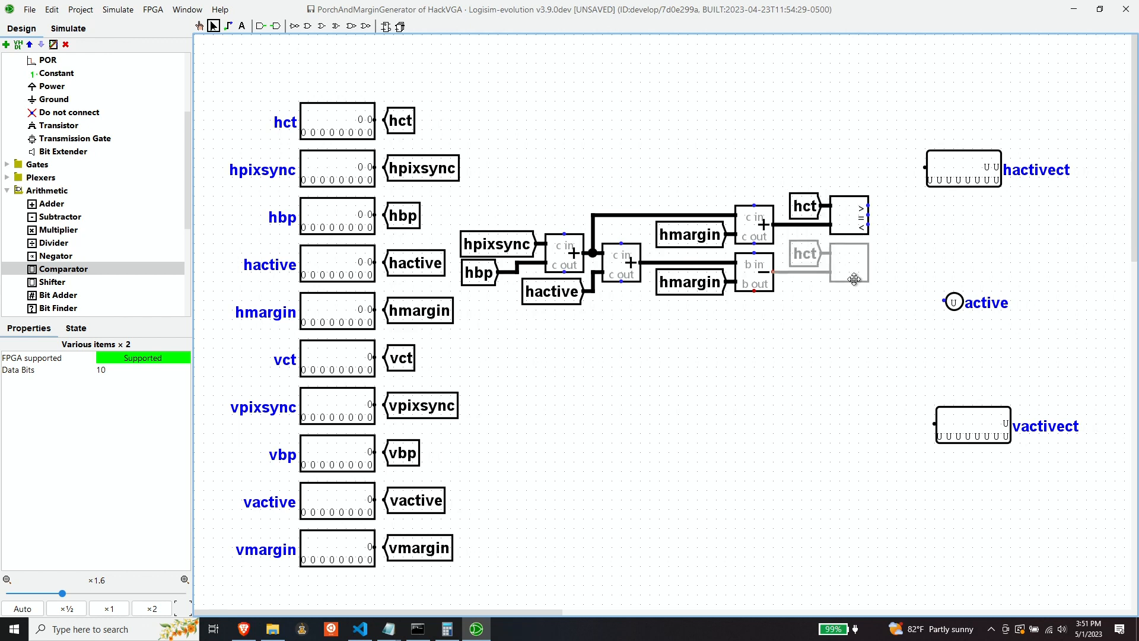
click(842, 316)
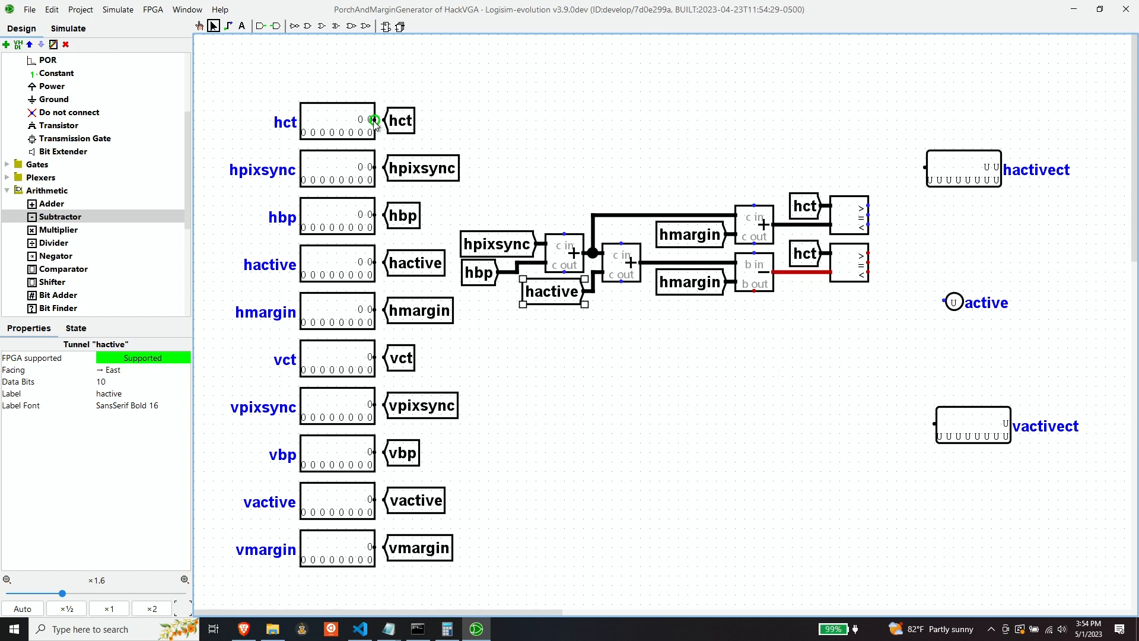
Wire each input pin, from hct down to vmargin, to its matching tunnel.
drag(374, 120, 384, 120)
drag(375, 167, 384, 167)
drag(374, 214, 384, 214)
drag(374, 263, 384, 263)
drag(374, 310, 385, 310)
drag(374, 357, 385, 357)
drag(374, 405, 385, 404)
drag(374, 452, 384, 452)
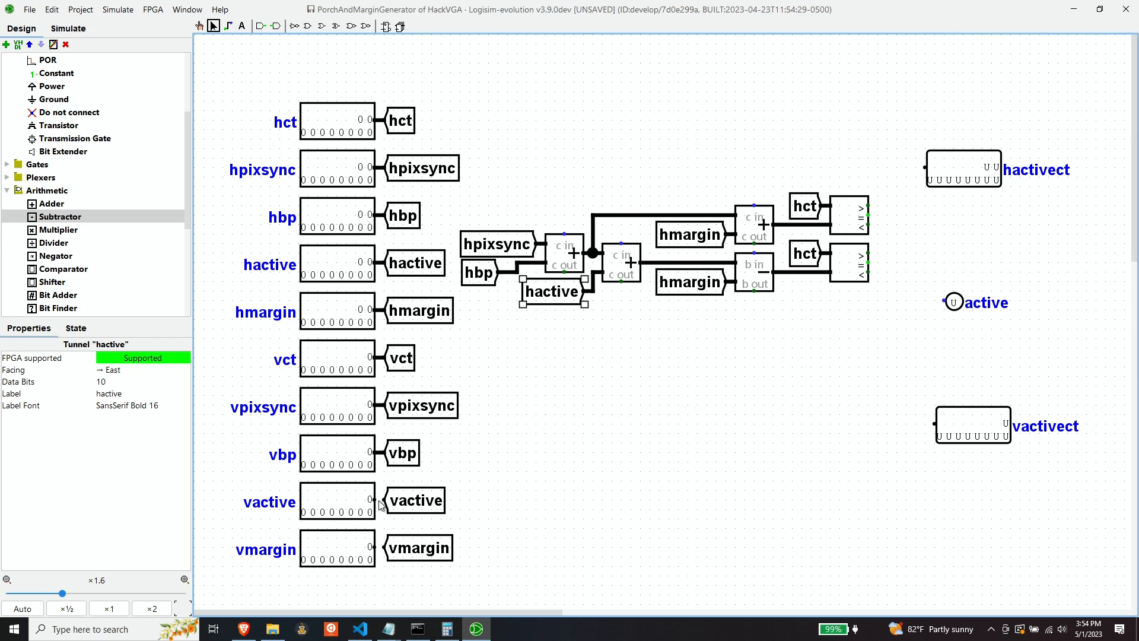
drag(376, 500, 385, 500)
Move all the input pins with their tunnels up and to the west as one group.
drag(214, 75, 466, 597)
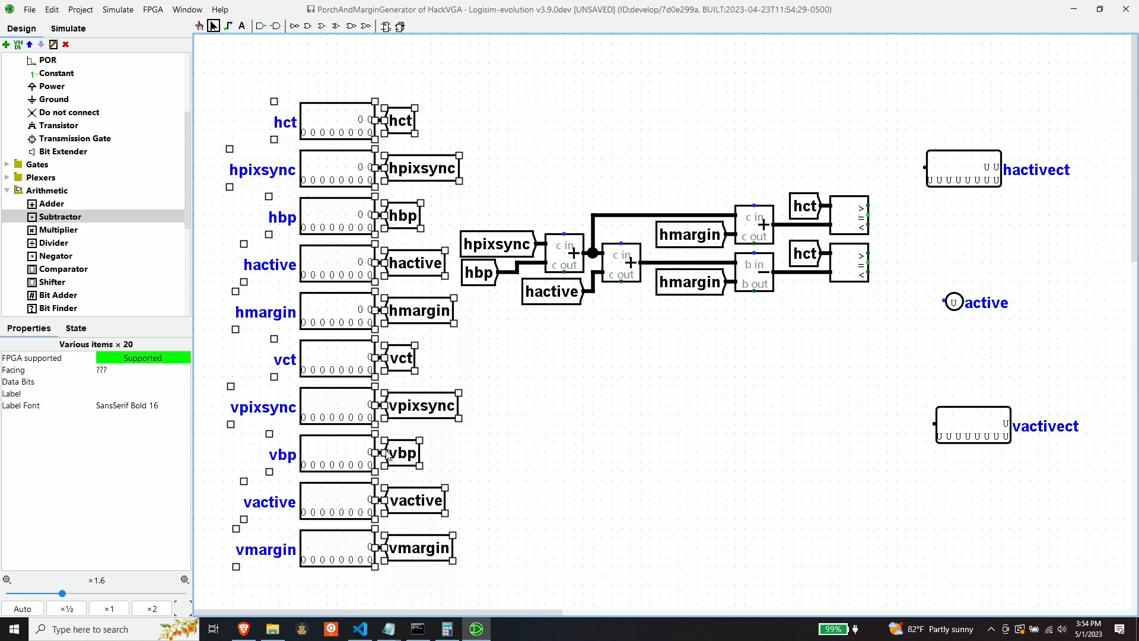
drag(332, 175, 291, 147)
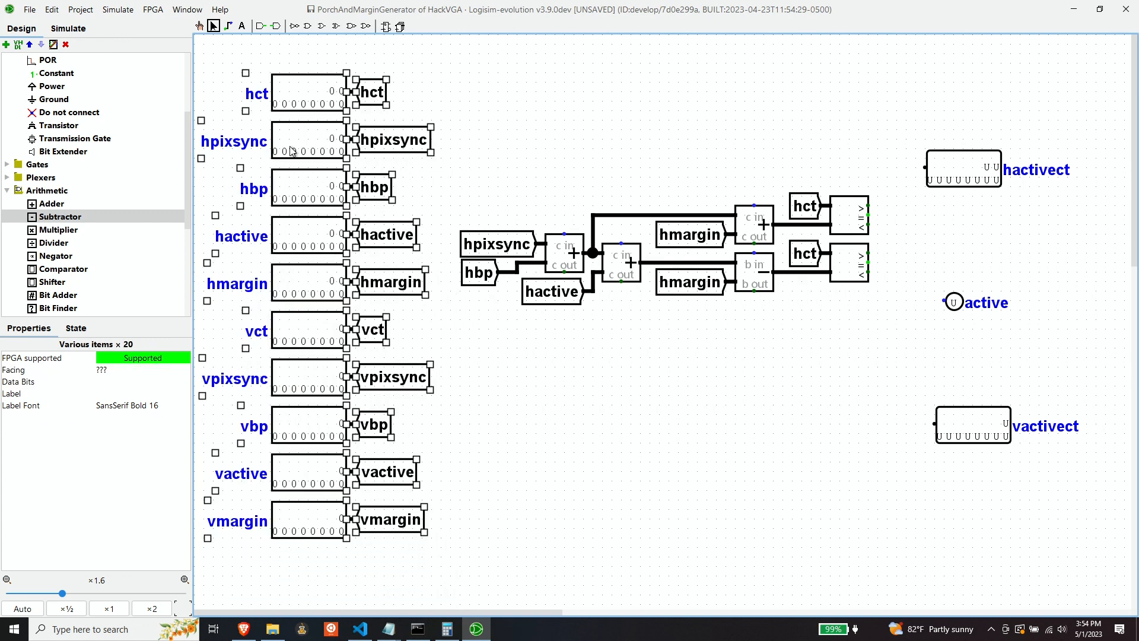
click(514, 378)
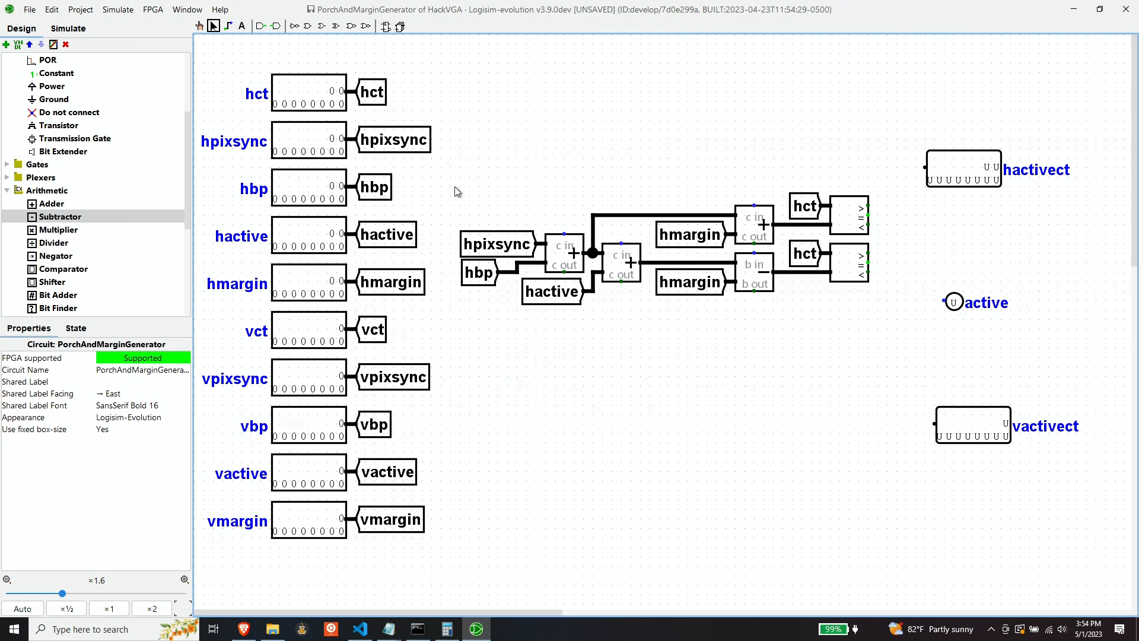
Shift the adder, subtractor and comparator block west and the hactivect, active and vactivect output pins east.
drag(454, 187, 907, 352)
drag(851, 259, 831, 259)
drag(903, 116, 1111, 503)
drag(979, 173, 1030, 184)
click(865, 219)
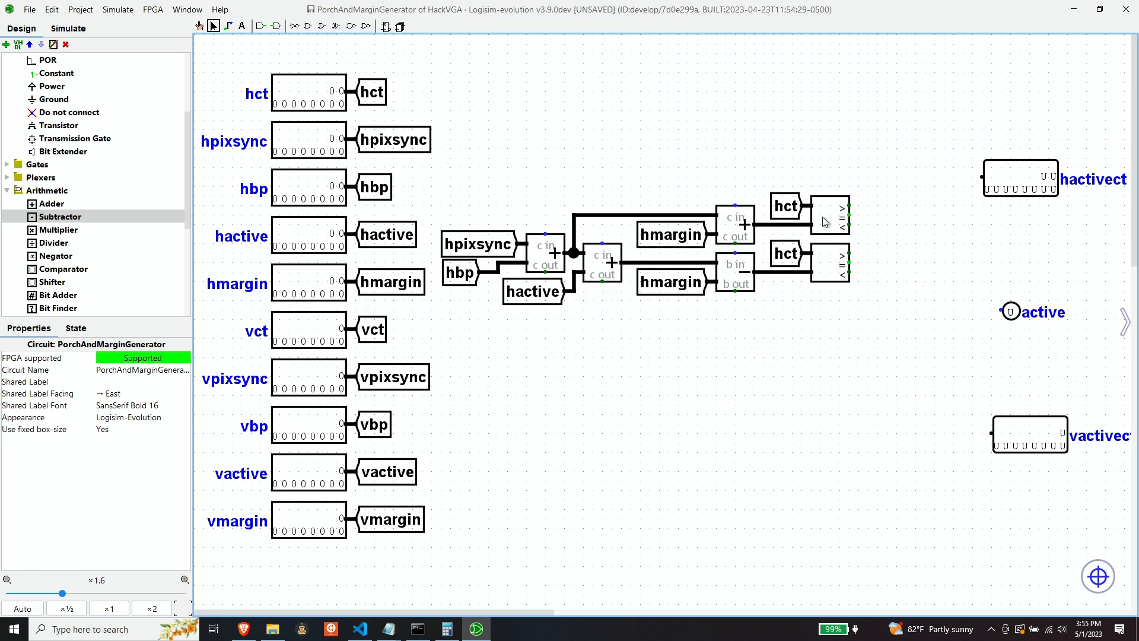
Place a Narrow OR gate east of the upper comparator and wire that comparator's > and = outputs to it.
click(322, 26)
click(887, 120)
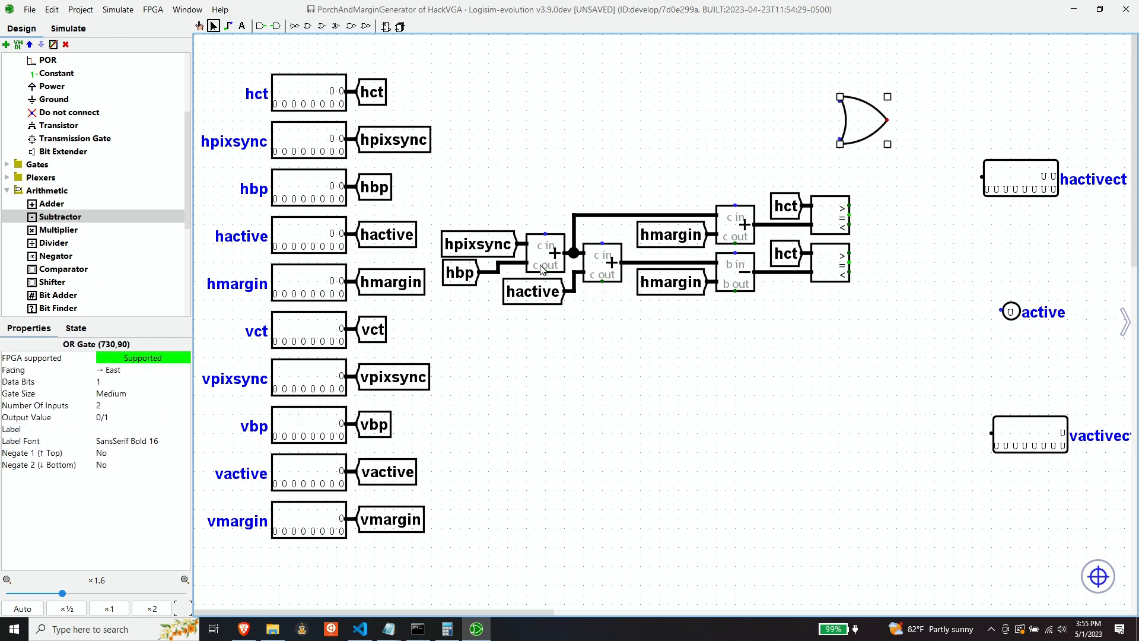
click(111, 393)
click(113, 406)
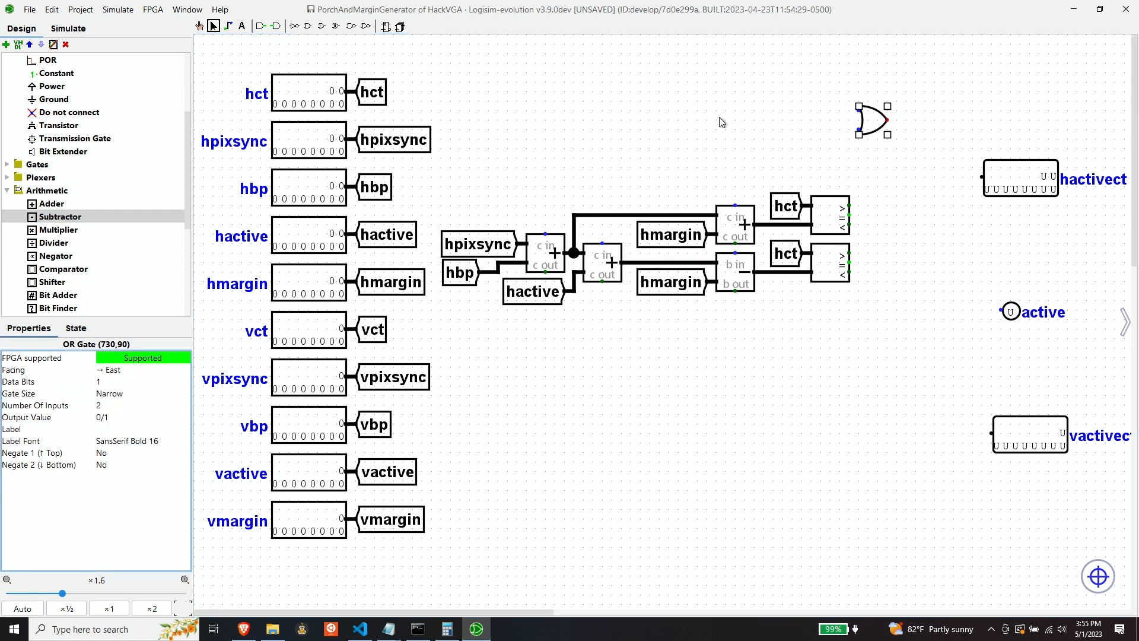
drag(876, 121, 885, 215)
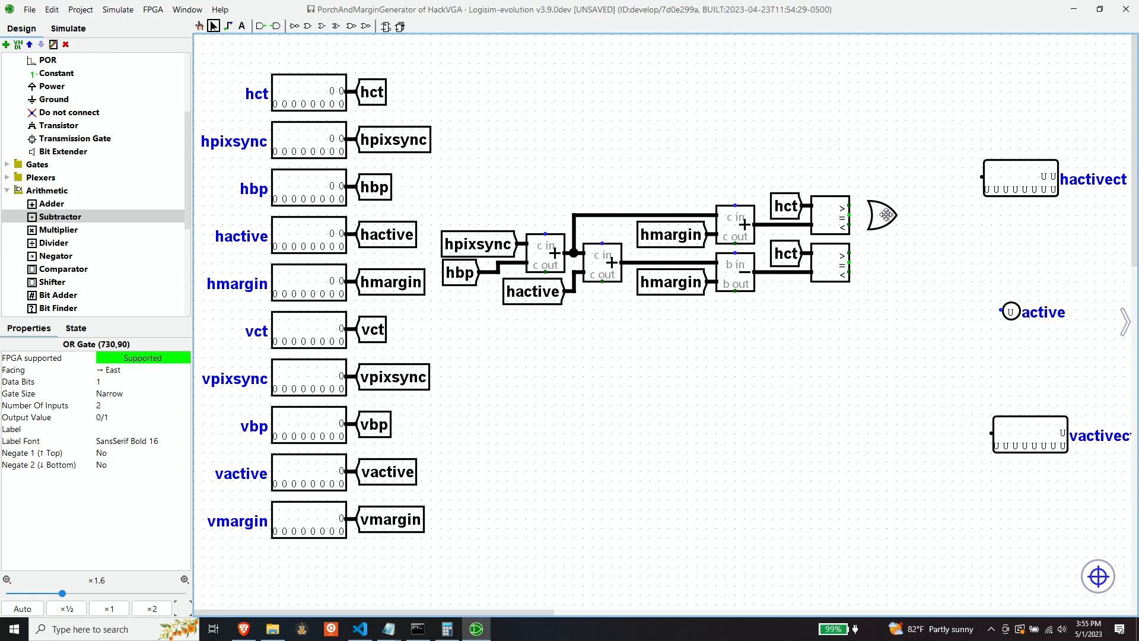
mouse_move(886, 214)
mouse_down()
mouse_move(863, 205)
mouse_move(865, 228)
mouse_up()
click(892, 245)
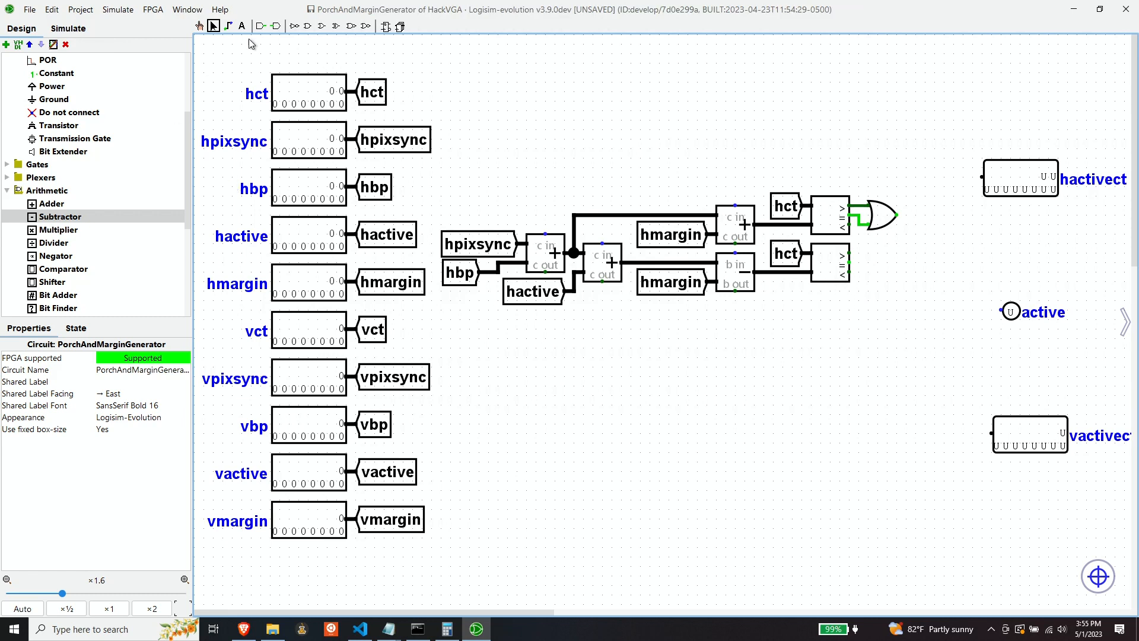
Add a Narrow AND gate fed by the OR gate's output and the lower comparator's < output.
click(308, 26)
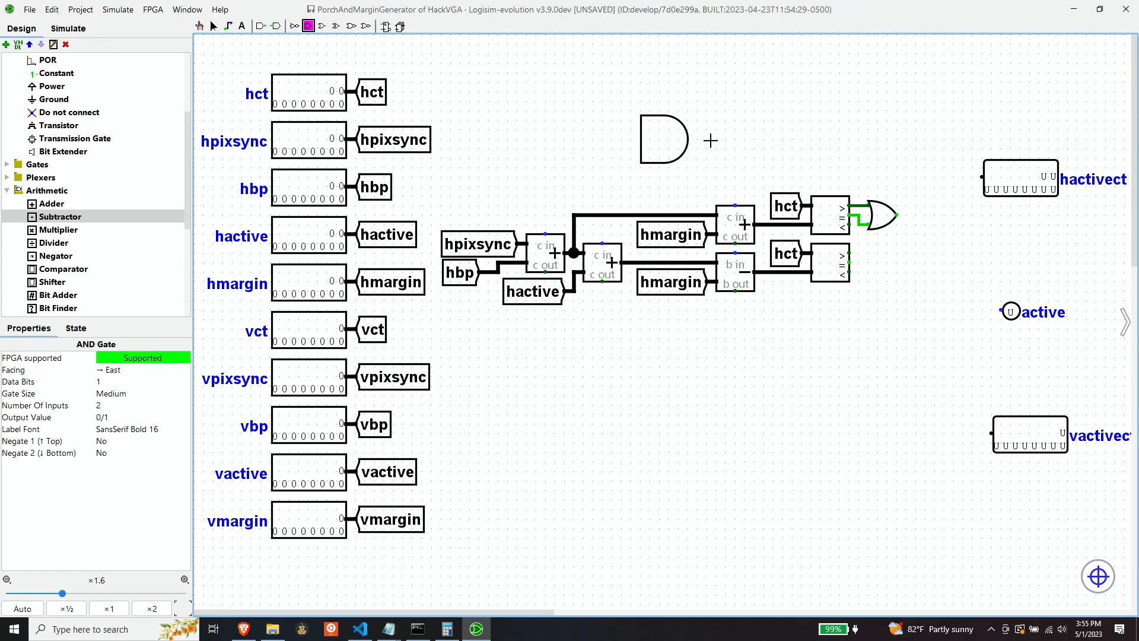
click(950, 253)
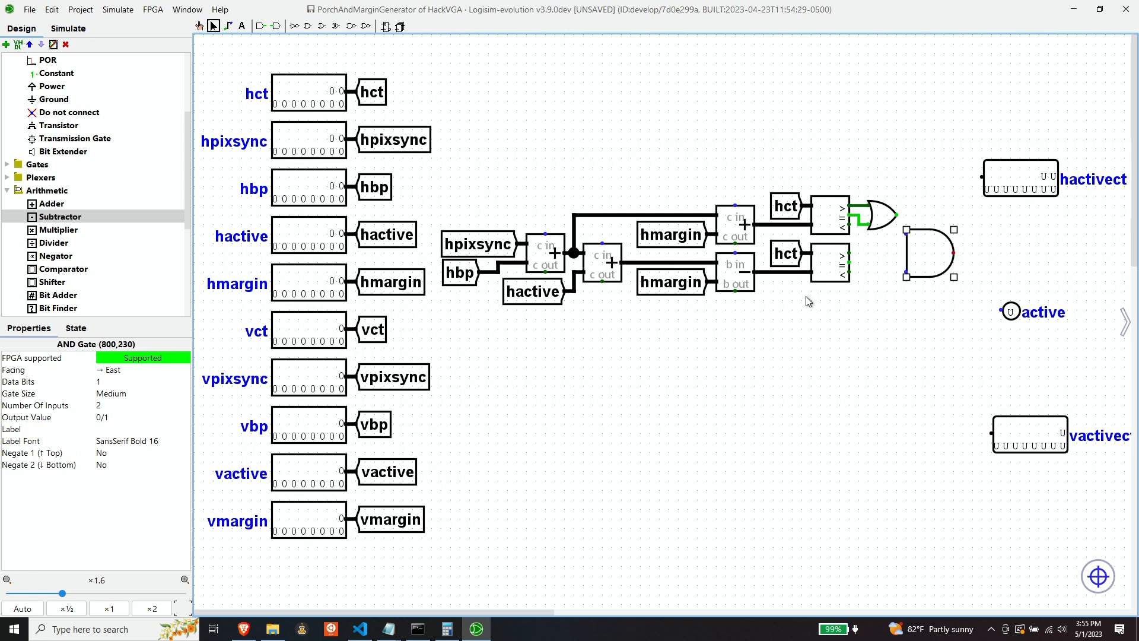
click(127, 395)
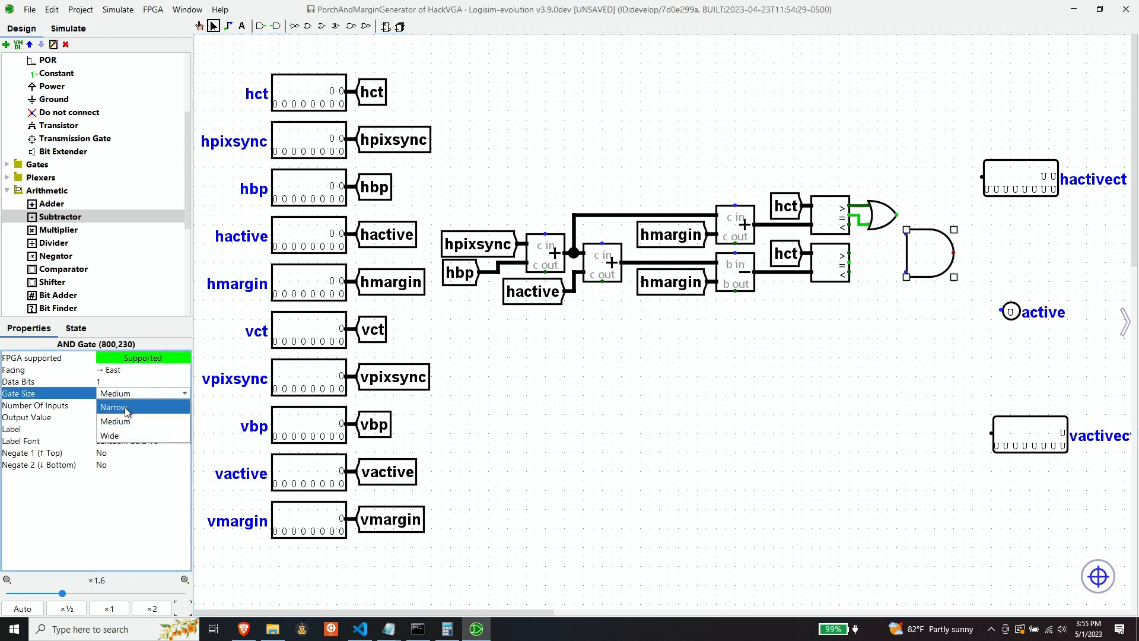
click(153, 406)
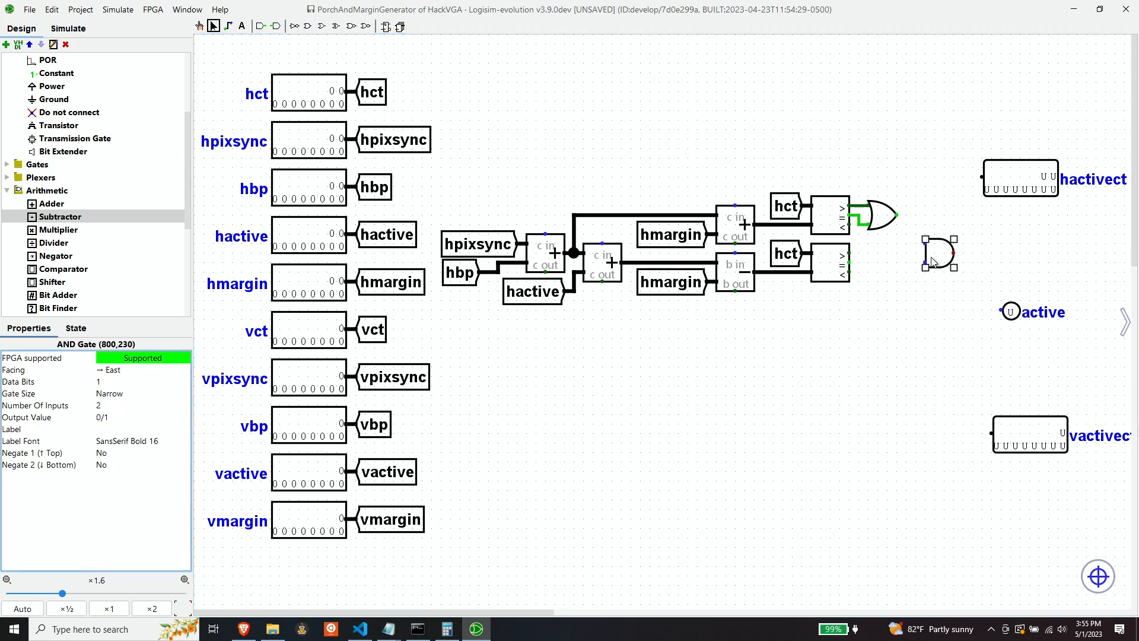
drag(932, 262, 924, 254)
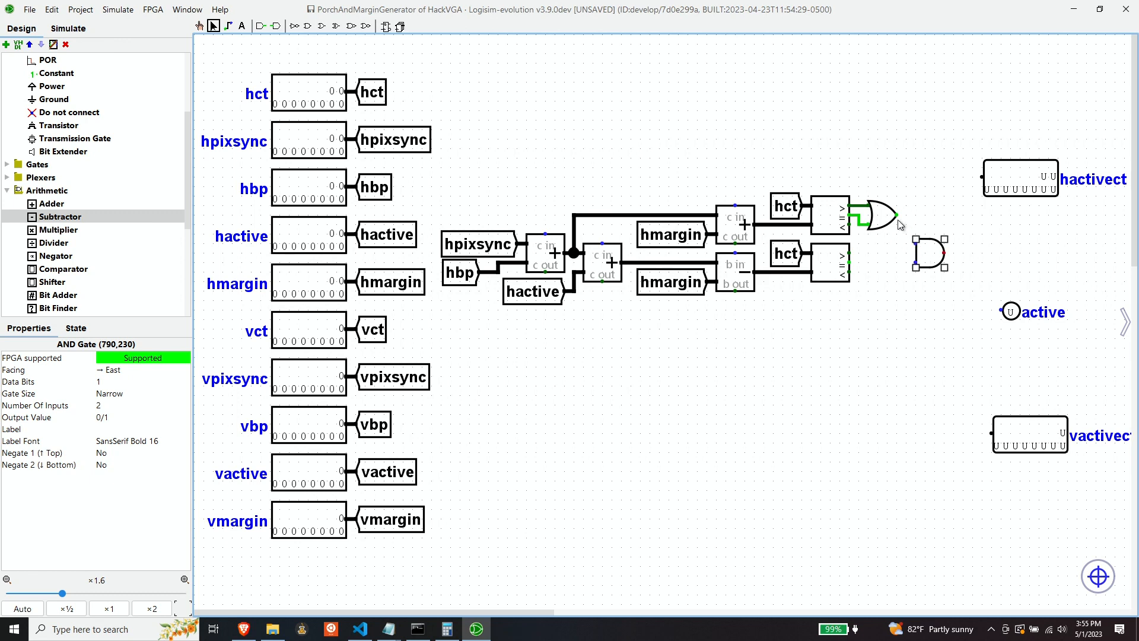
mouse_move(916, 220)
mouse_down()
mouse_move(906, 249)
mouse_move(914, 244)
mouse_up()
drag(849, 271, 908, 261)
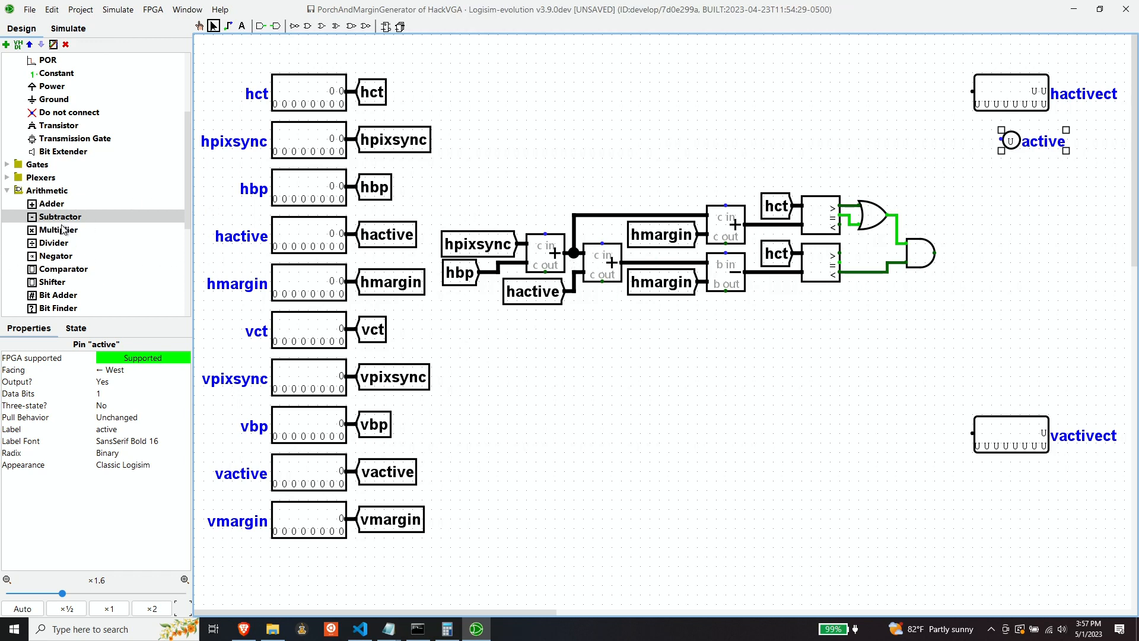
Place a 9-bit adder below the horizontal logic and connect an east-facing duplicate of the vpixsync tunnel to its upper input.
click(57, 206)
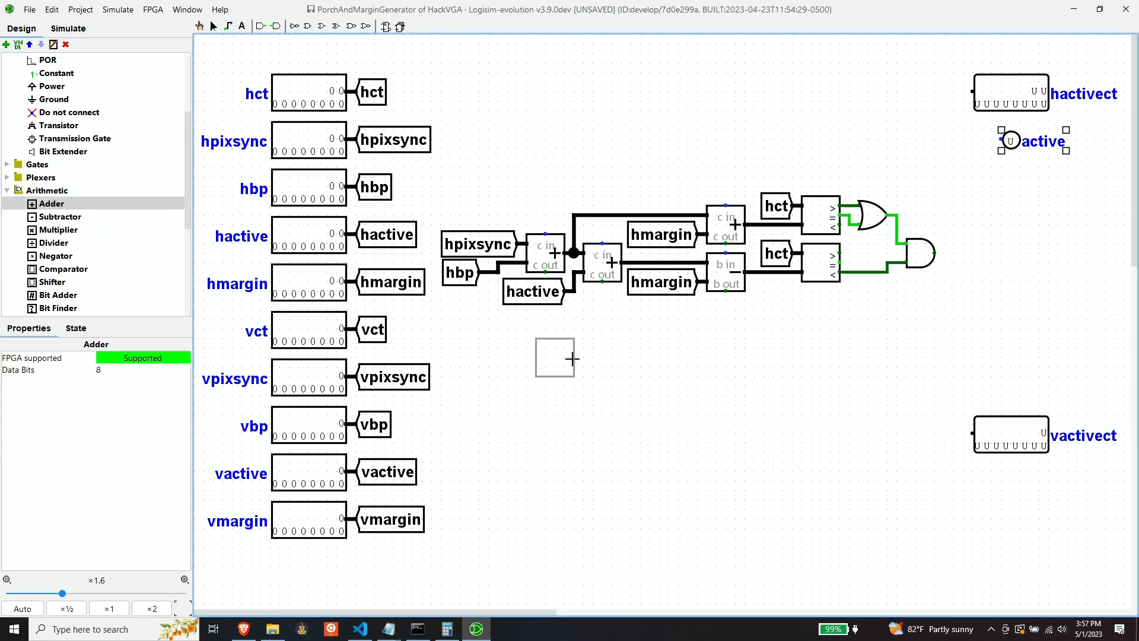
click(563, 368)
click(145, 371)
click(404, 380)
key(ctrl+d)
drag(403, 393, 479, 365)
click(133, 370)
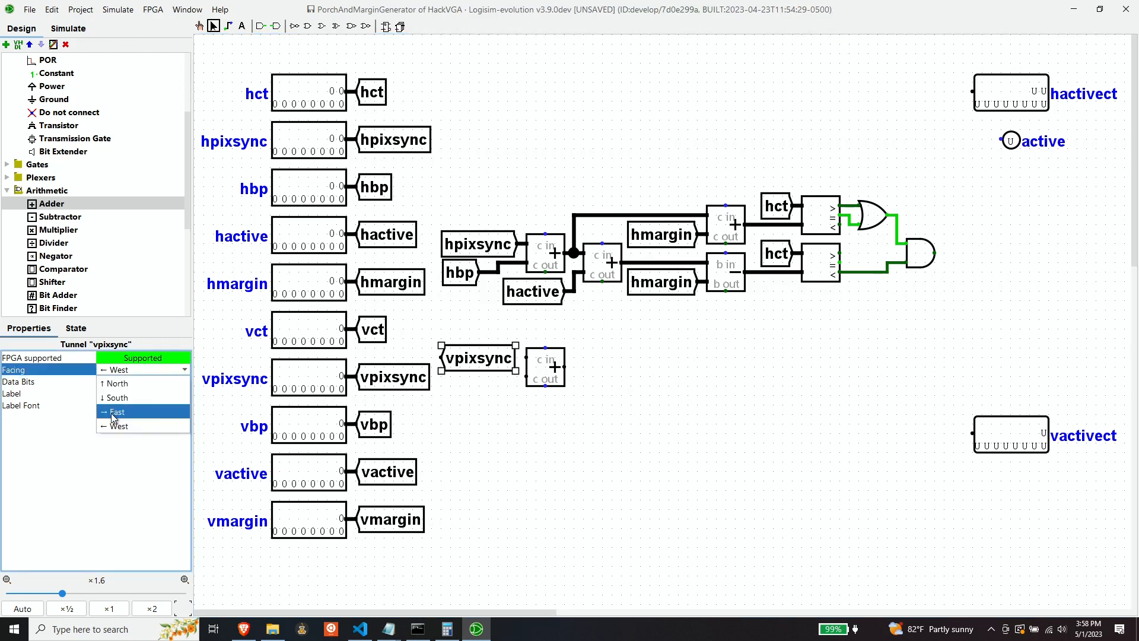
click(113, 411)
click(464, 454)
Duplicate the vbp tunnel, face it east and wire it to the new adder's lower input.
click(383, 429)
key(ctrl+d)
mouse_move(412, 436)
mouse_down()
mouse_move(459, 386)
mouse_move(586, 373)
mouse_up()
click(113, 369)
click(113, 409)
click(538, 423)
Duplicate the vertical adder to the east and feed it with the first adder's output and an east-facing vactive tunnel.
click(537, 371)
key(ctrl+d)
drag(565, 367, 579, 370)
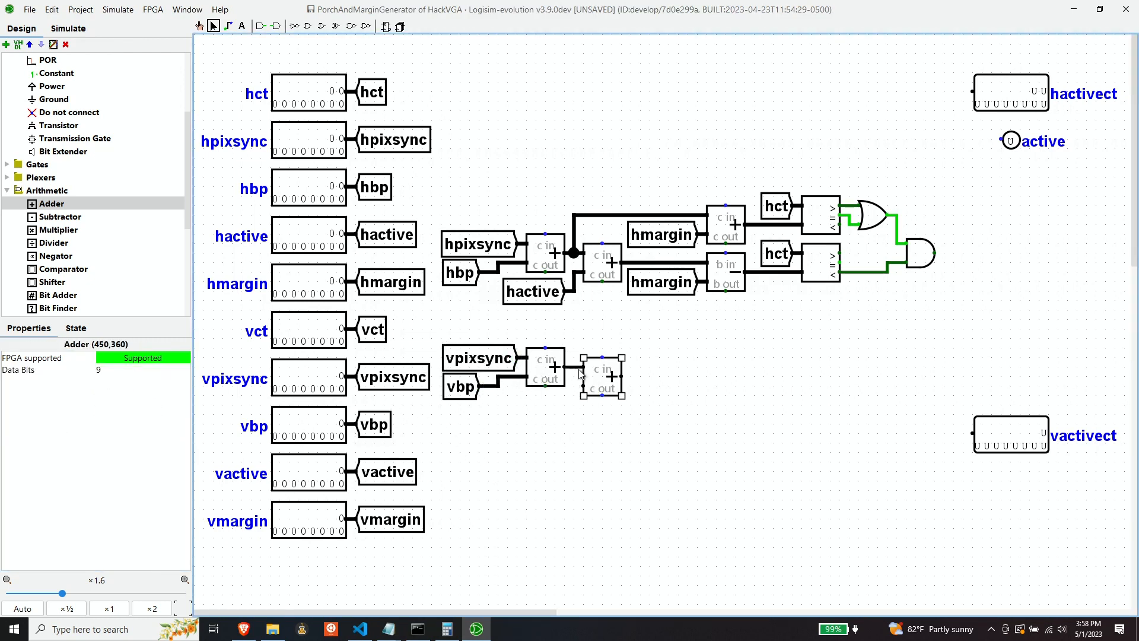
click(387, 473)
key(ctrl+d)
drag(394, 479, 583, 386)
click(136, 370)
click(114, 408)
click(612, 442)
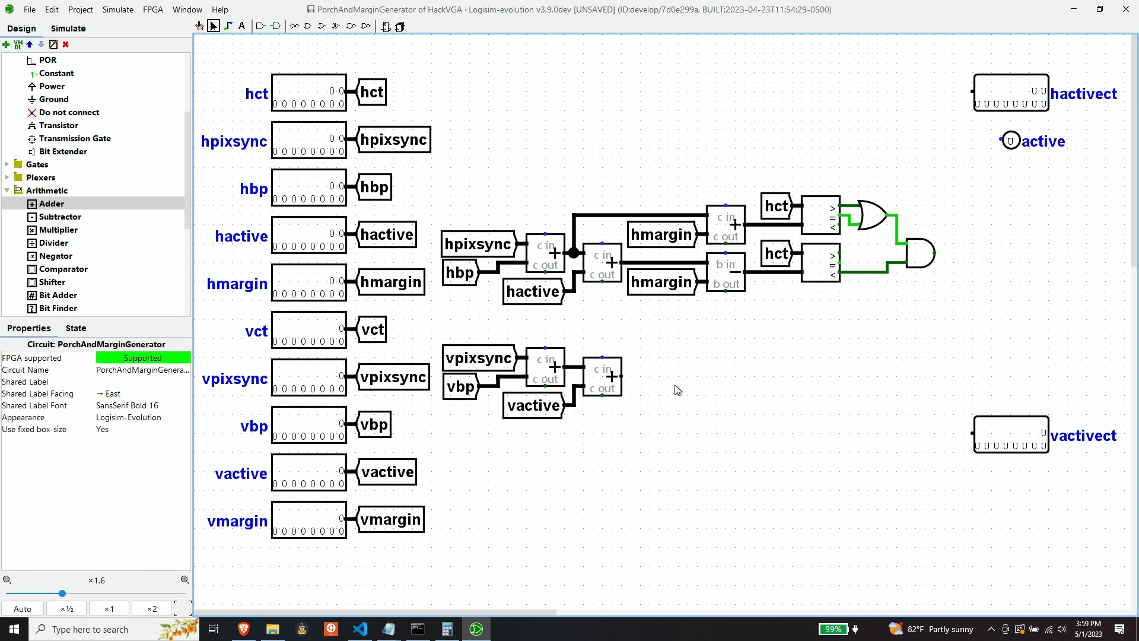
Place a third vertical adder below the hmargin subtractor, with an east-facing duplicate of the vmargin tunnel beside it.
click(52, 203)
click(745, 348)
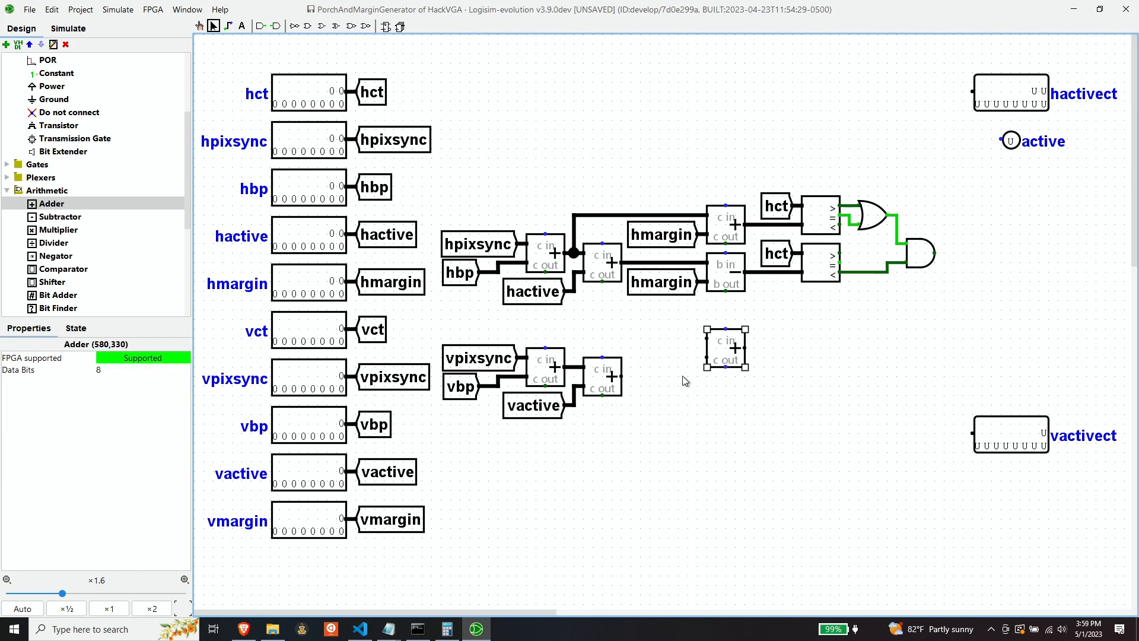
click(396, 520)
key(ctrl+d)
mouse_move(409, 533)
mouse_down()
mouse_move(646, 420)
mouse_move(675, 363)
mouse_move(707, 358)
mouse_move(585, 337)
mouse_move(574, 367)
mouse_up()
click(112, 369)
click(113, 409)
Set the third vertical adder to 9 data bits and wire the first vertical adder's output and the vmargin tunnel to it.
click(721, 350)
click(115, 370)
text(9)
key(Return)
shift+click(668, 358)
click(667, 396)
Add a 9-bit subtractor below the third vertical adder, fed by the second adder's output and another vmargin tunnel.
click(60, 217)
click(745, 385)
click(666, 354)
key(ctrl+d)
drag(666, 356, 706, 376)
click(724, 385)
click(119, 370)
text(9)
Place two stacked comparators and wire the vertical adder's and subtractor's outputs to their lower inputs.
scroll(89, 178, up, 2)
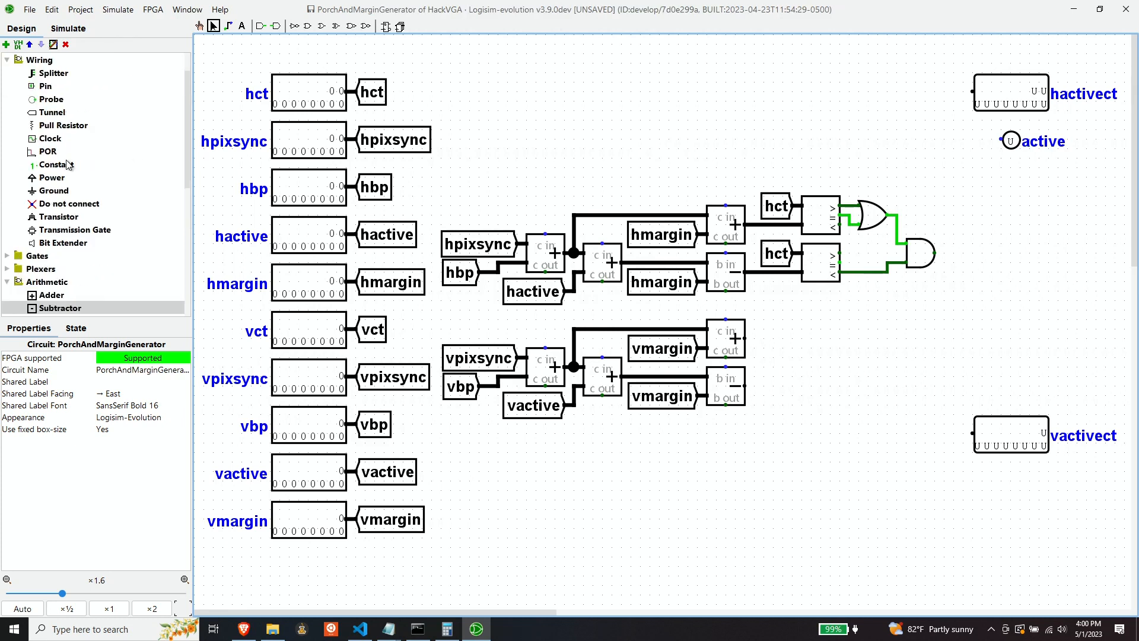
scroll(89, 178, down, 2)
click(63, 281)
click(840, 330)
drag(822, 353, 814, 391)
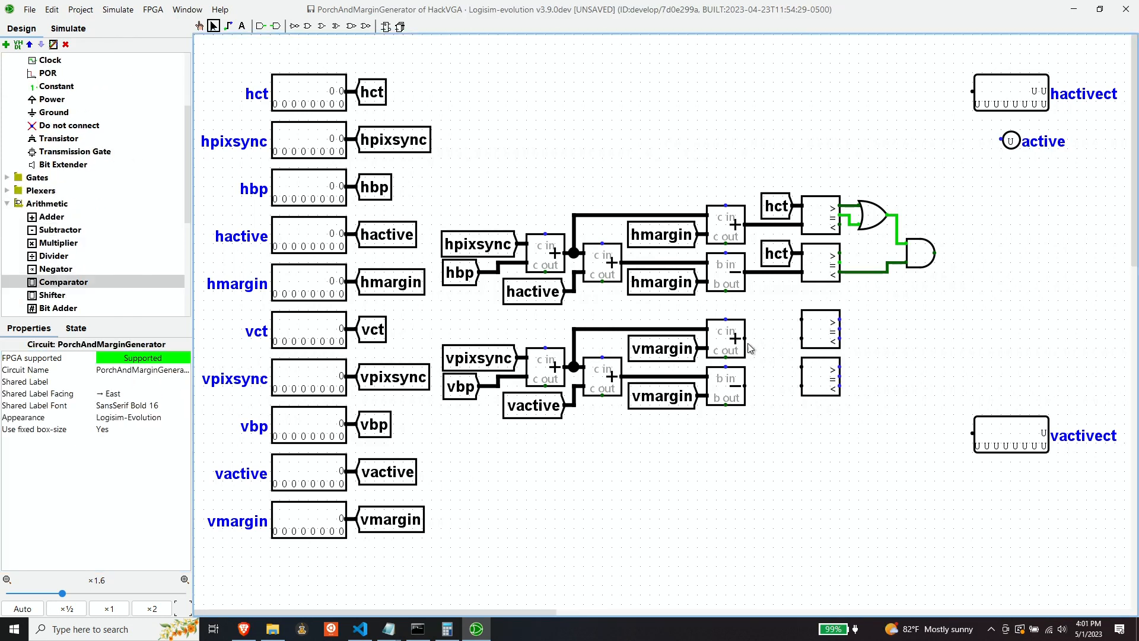
drag(745, 338, 801, 338)
drag(745, 386, 801, 386)
Connect east-facing duplicates of the vct tunnel to the upper inputs of both vertical comparators.
click(373, 330)
key(ctrl+d)
mouse_move(378, 337)
mouse_down()
mouse_move(776, 319)
mouse_move(779, 370)
mouse_up()
click(119, 370)
click(112, 381)
key(ctrl+d)
click(874, 246)
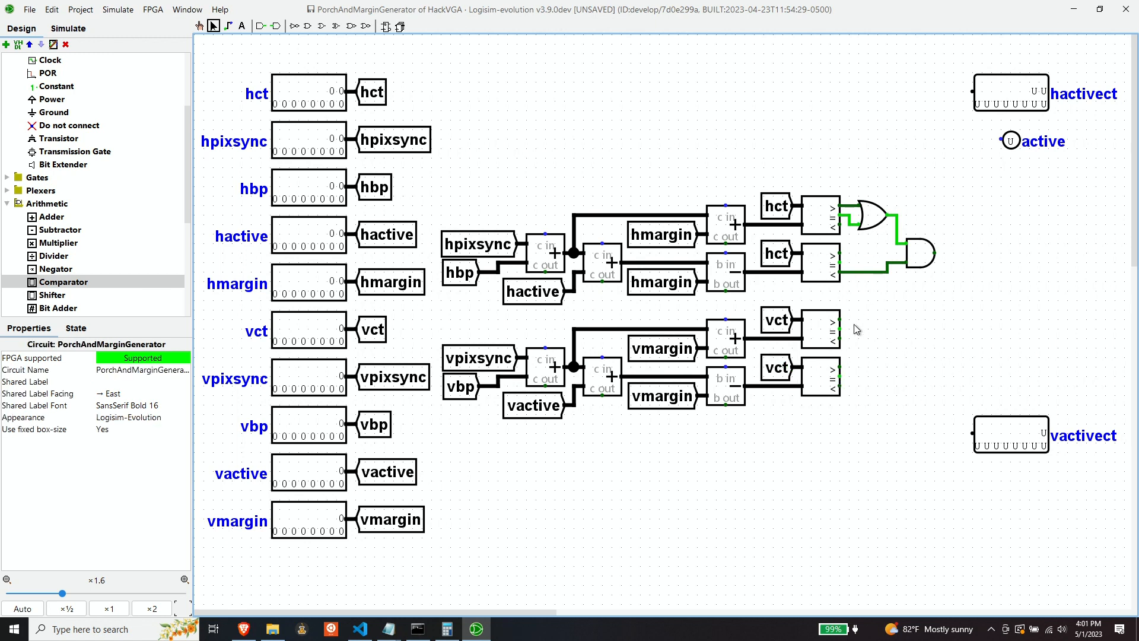
click(321, 26)
click(907, 329)
key(Delete)
Duplicate the OR and AND gates beside the vertical comparators and wire them in the same way as the horizontal ones.
click(876, 217)
shift+click(920, 254)
key(ctrl+d)
drag(926, 260, 916, 363)
drag(839, 319, 858, 319)
drag(839, 328, 859, 338)
drag(888, 329, 906, 357)
drag(839, 387, 906, 376)
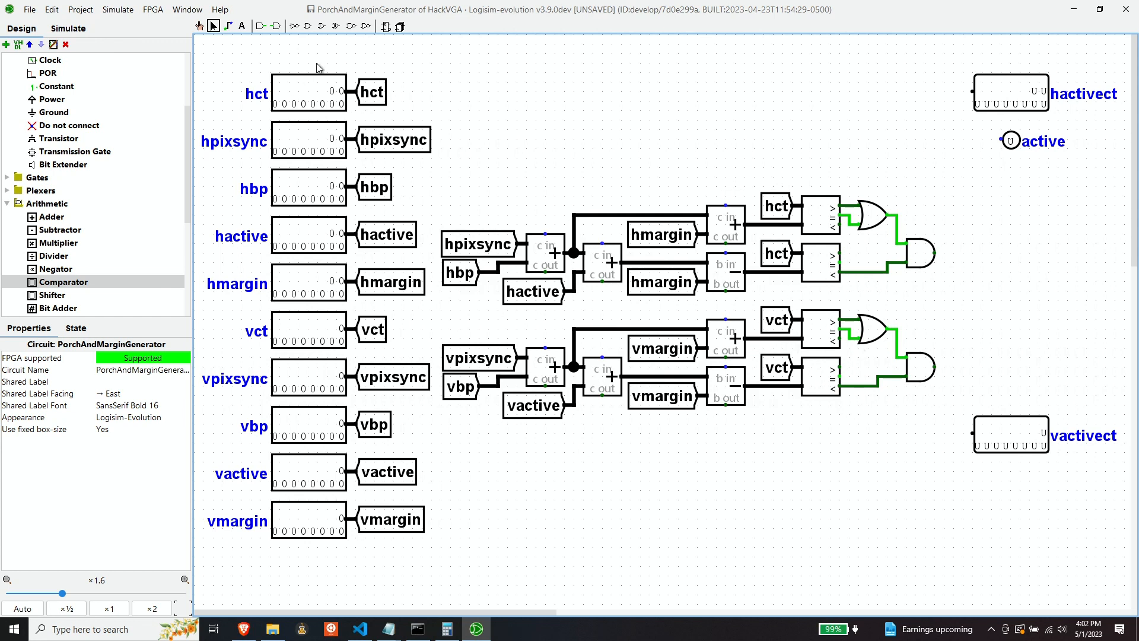
Add a two-input AND gate between and beyond the horizontal and vertical AND gates, and set its gate size to Narrow.
click(308, 26)
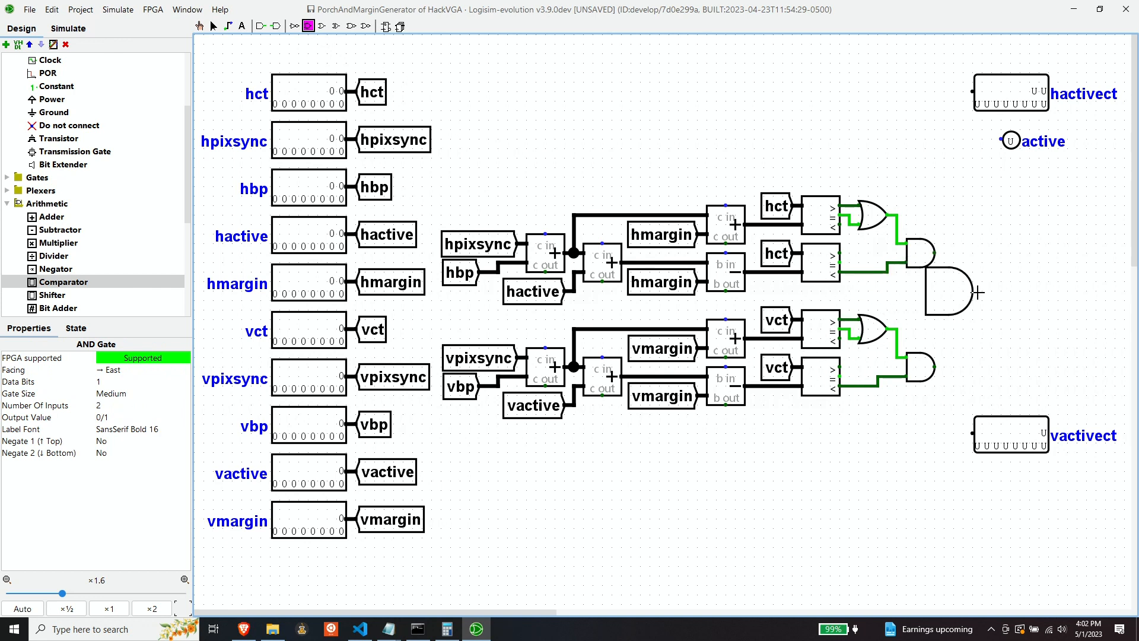
click(990, 309)
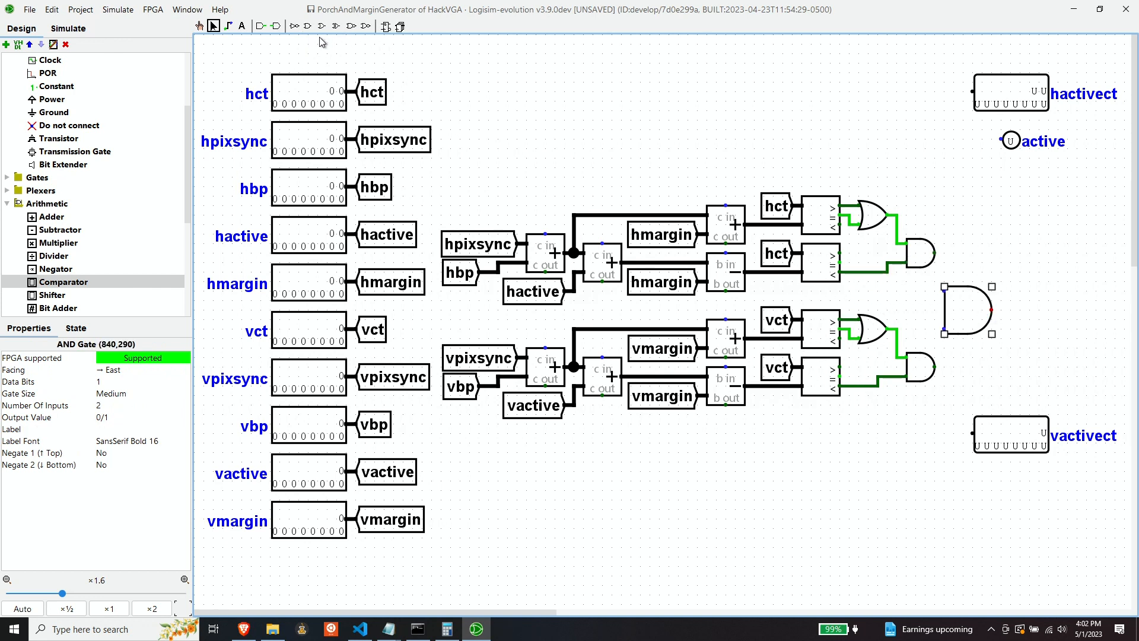
click(112, 394)
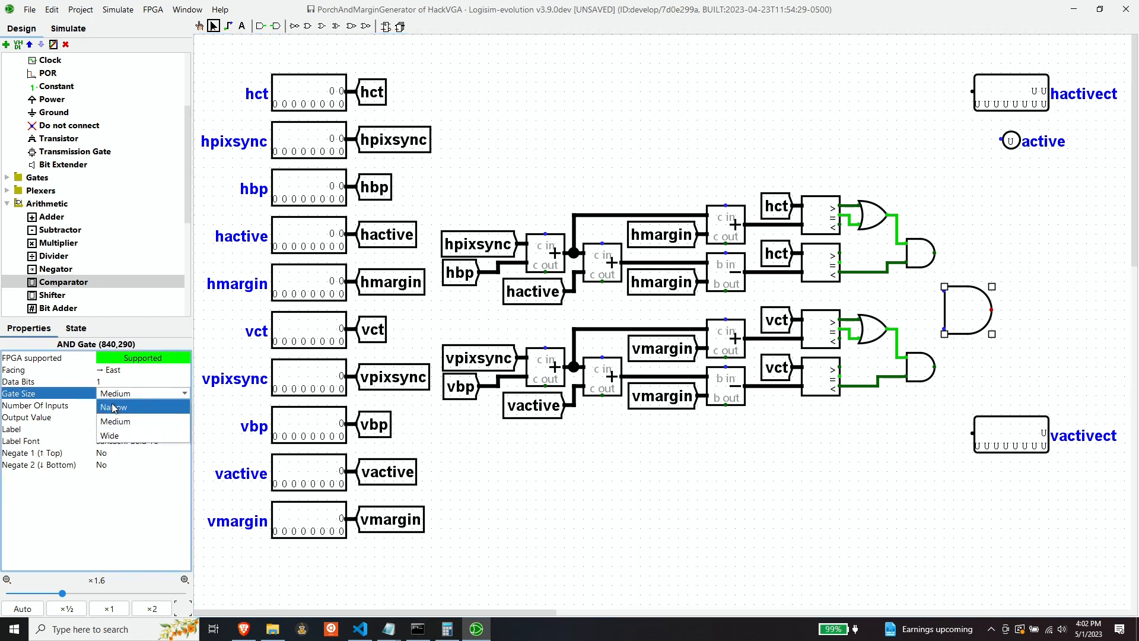
click(116, 405)
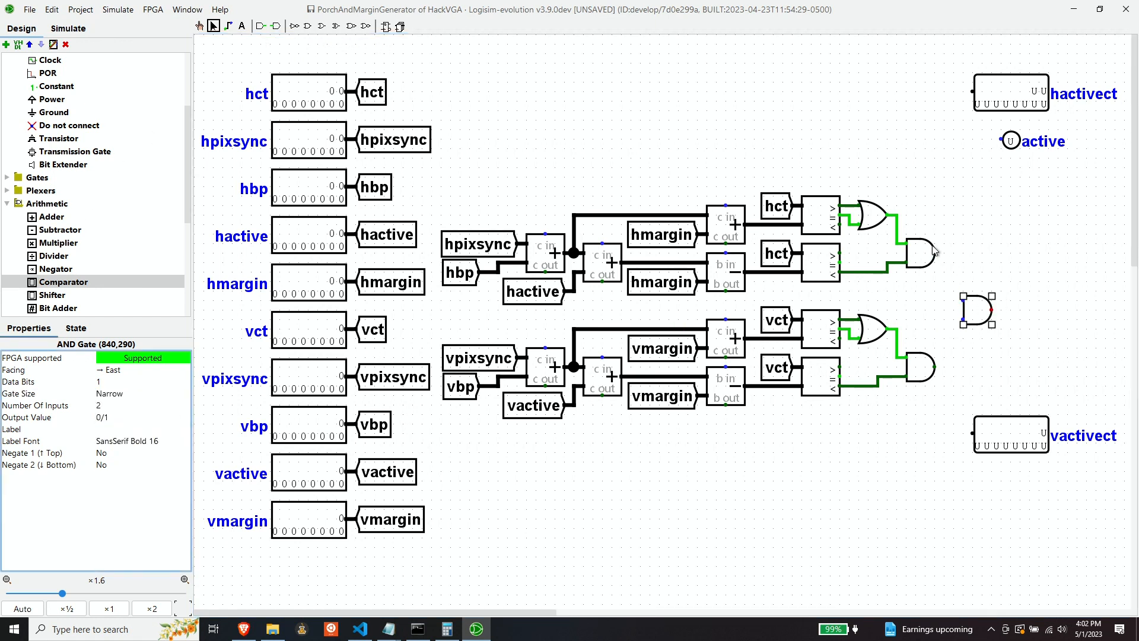
Wire the horizontal and vertical AND outputs into the new AND gate, and connect the active output pin to its output.
drag(935, 254, 963, 300)
mouse_move(936, 367)
mouse_down()
mouse_move(953, 365)
mouse_move(963, 322)
mouse_move(946, 344)
mouse_up()
click(956, 347)
click(1046, 179)
drag(1033, 149, 1026, 311)
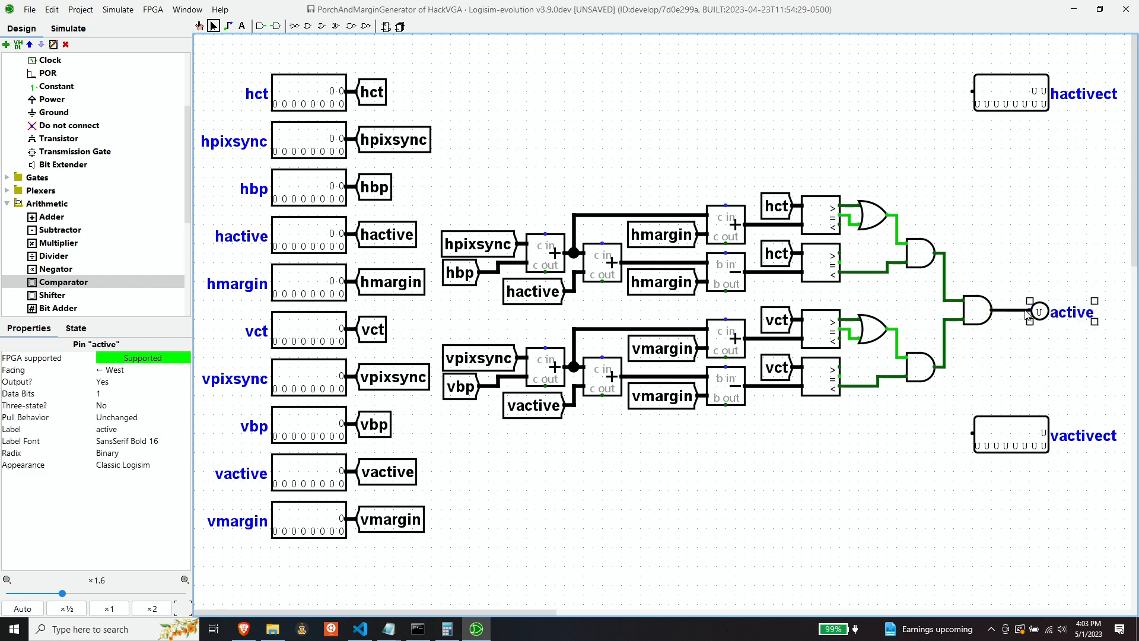
click(819, 101)
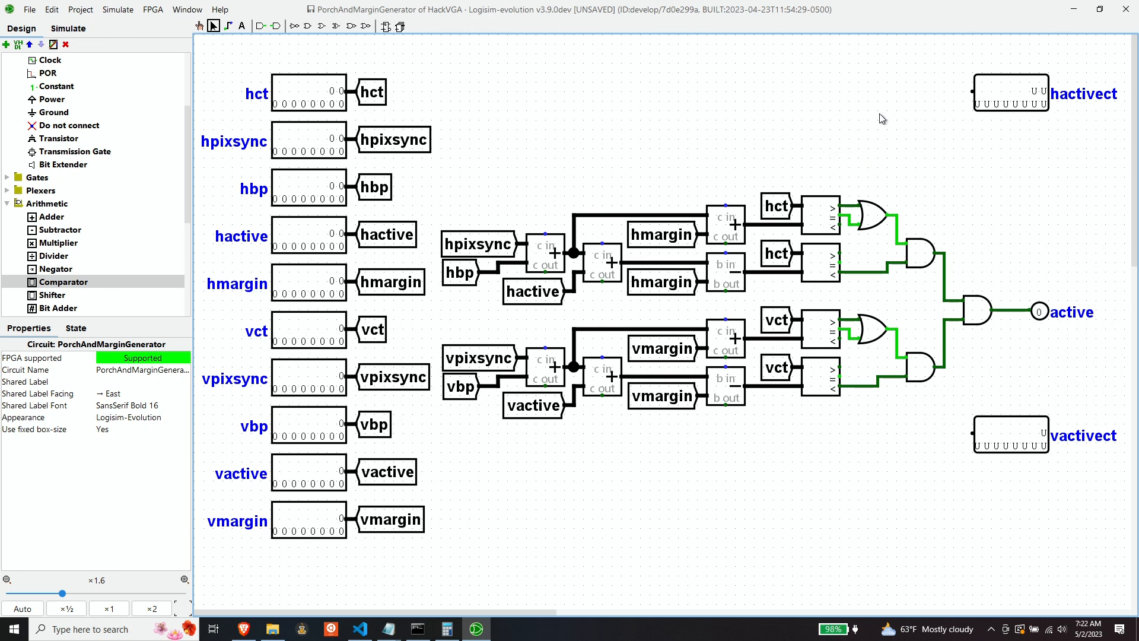
scroll(43, 153, up, 2)
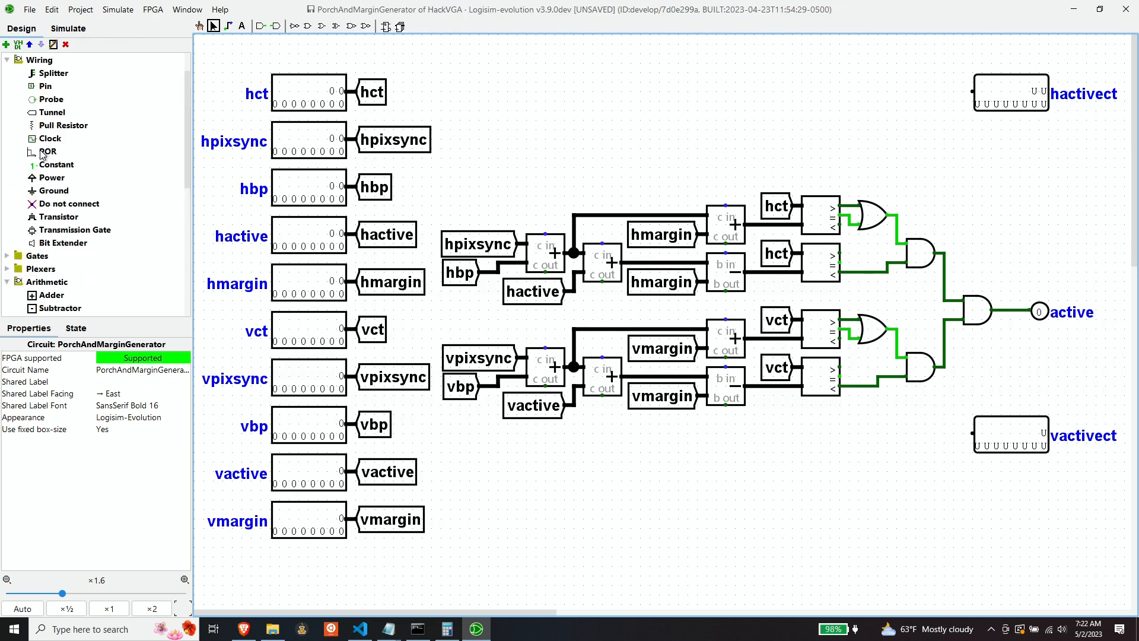
scroll(42, 153, up, 1)
click(52, 153)
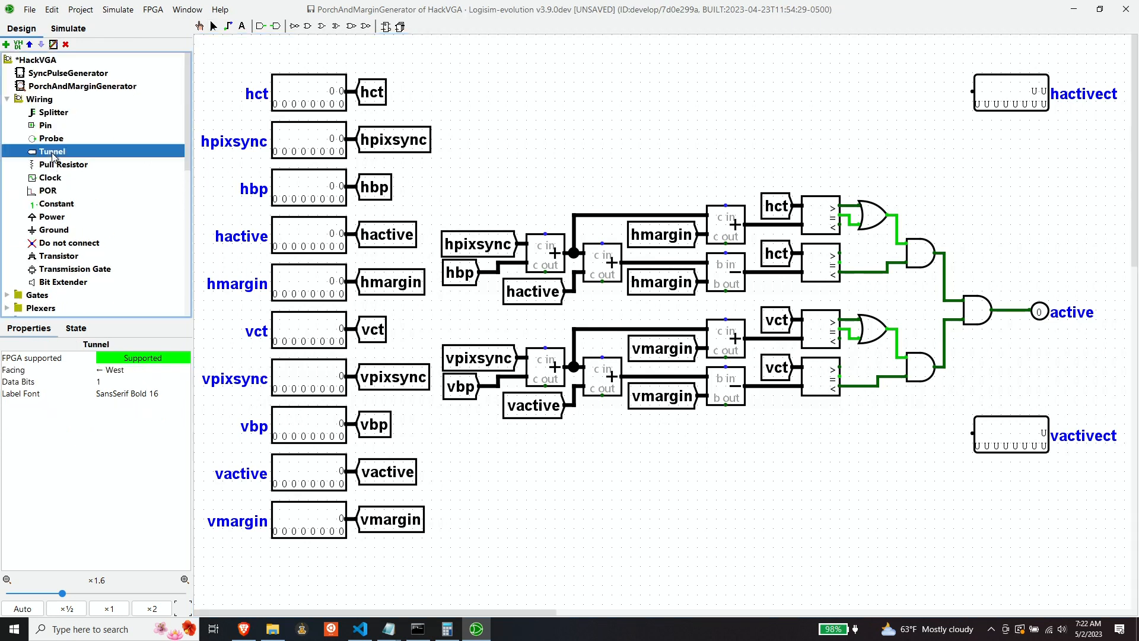
click(966, 273)
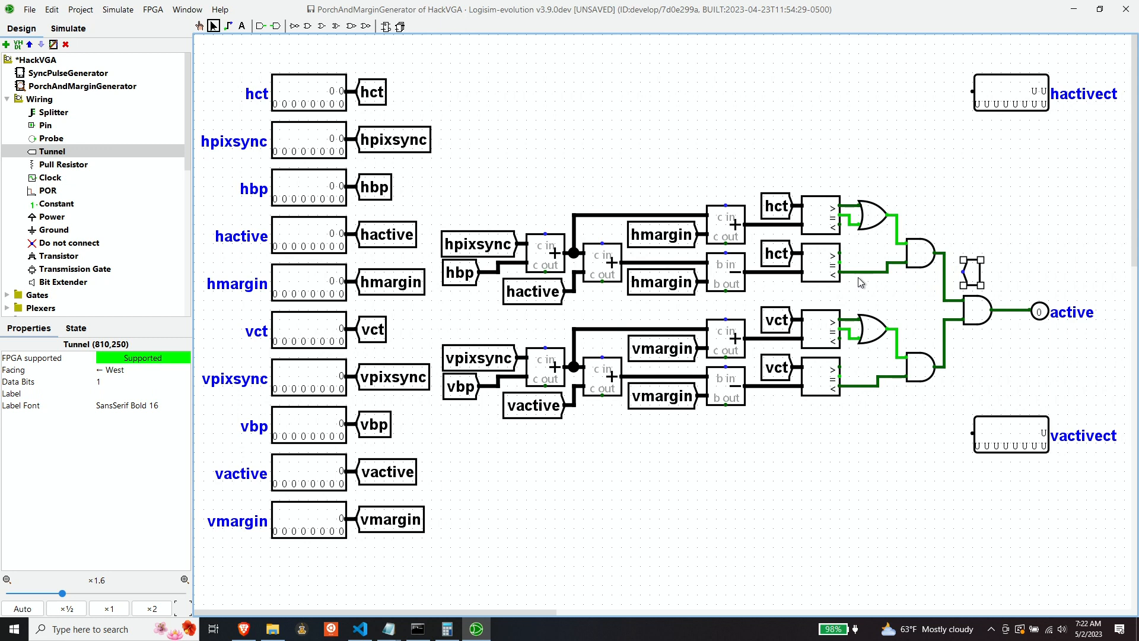
click(148, 392)
text(hactive)
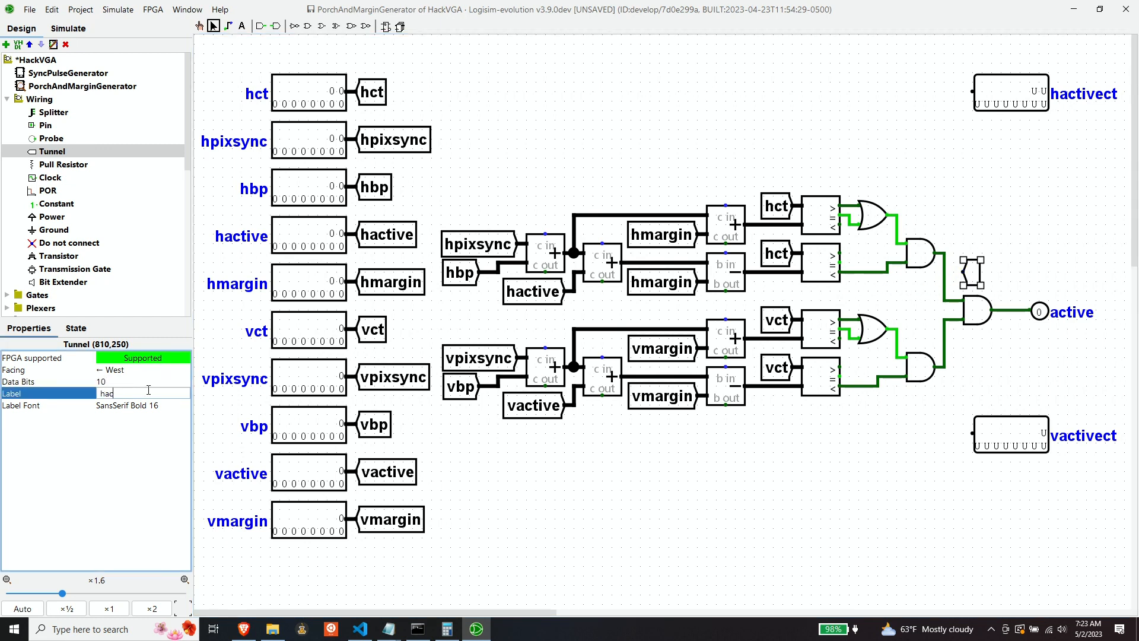
key(Return)
Branch a wire off the horizontal AND gate's output and replace the misconfigured tunnel there with a 1-bit one labelled hactiveb.
drag(963, 272, 944, 271)
click(171, 380)
click(985, 273)
key(Delete)
click(52, 152)
click(964, 272)
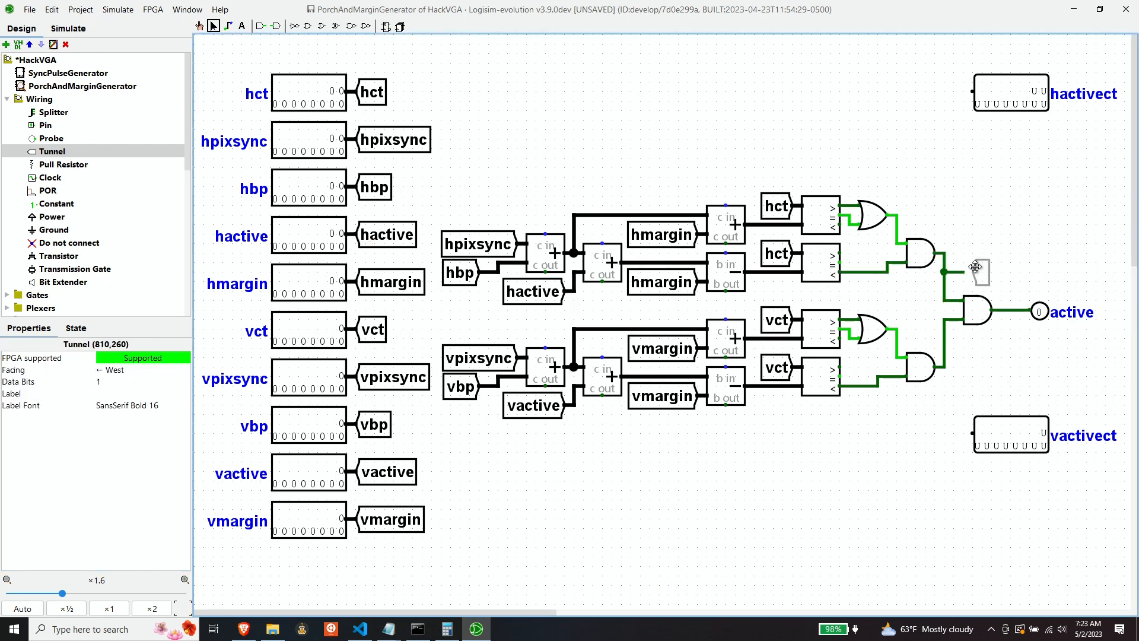
click(106, 394)
text(hacti)
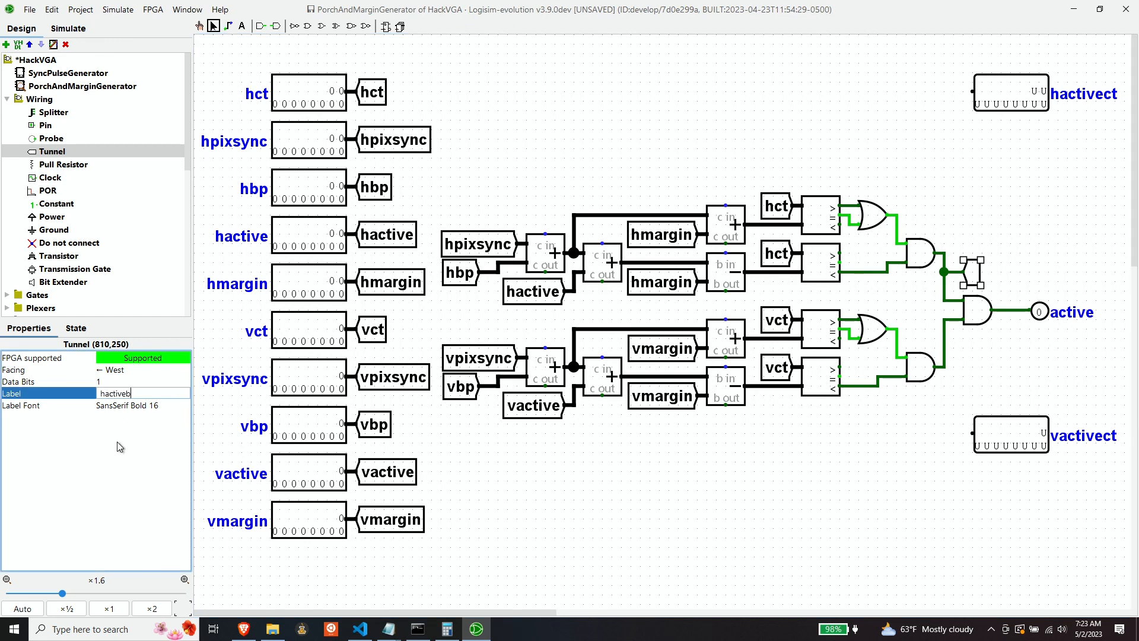
text(veb)
key(Return)
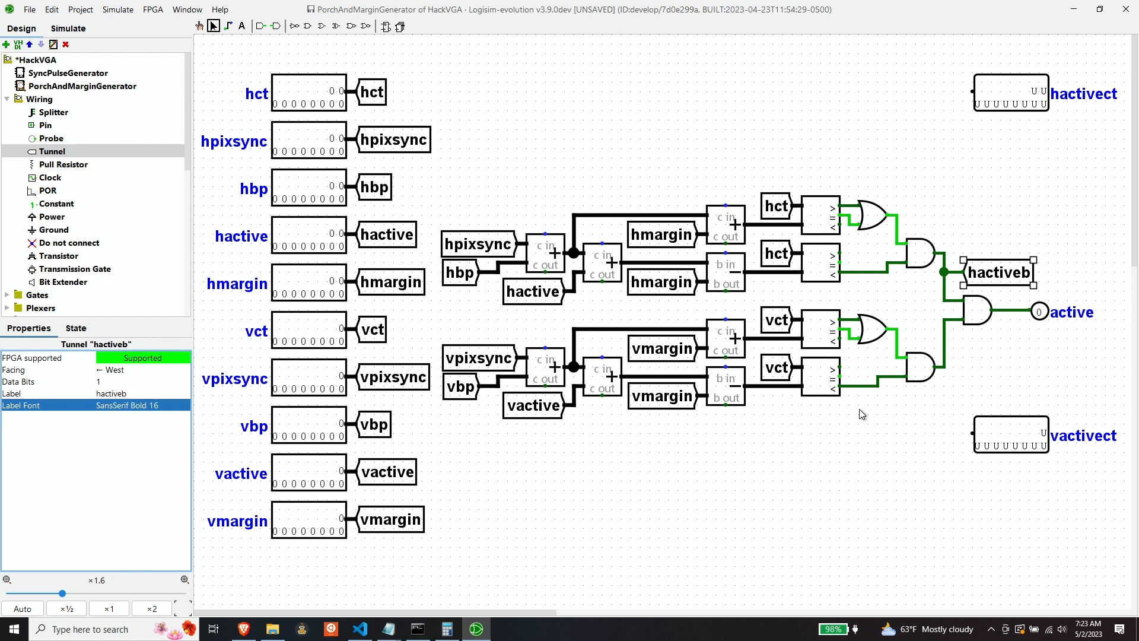
Add a 1-bit tunnel labelled vactiveb and wire it to the vertical AND gate's output.
click(52, 151)
click(964, 348)
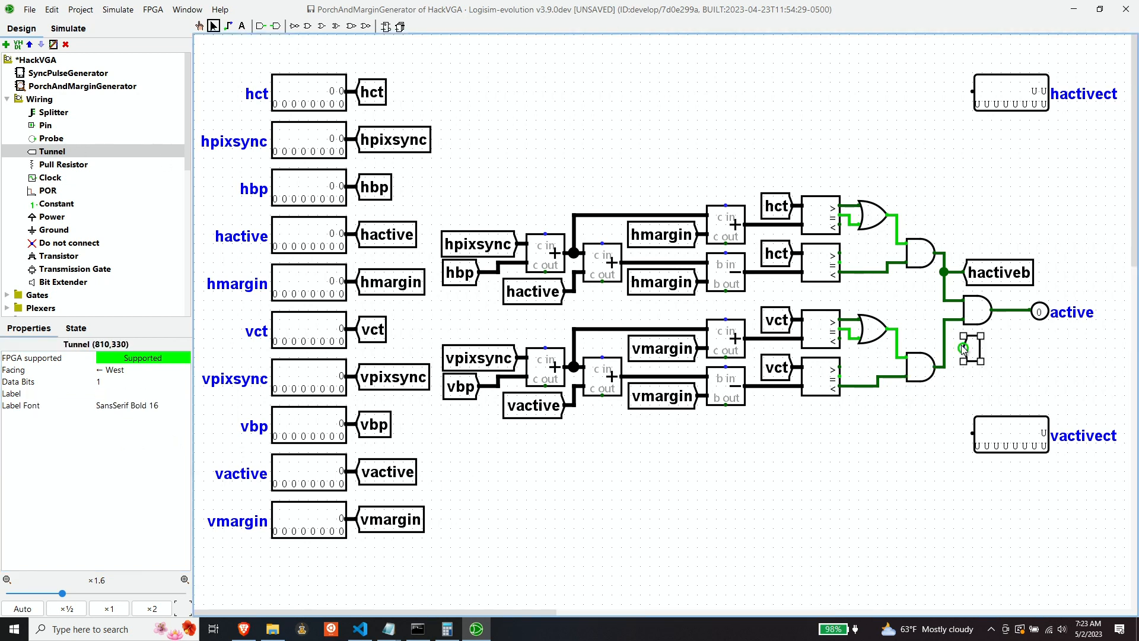
drag(964, 347, 944, 347)
click(148, 393)
text(vactiveb)
key(Return)
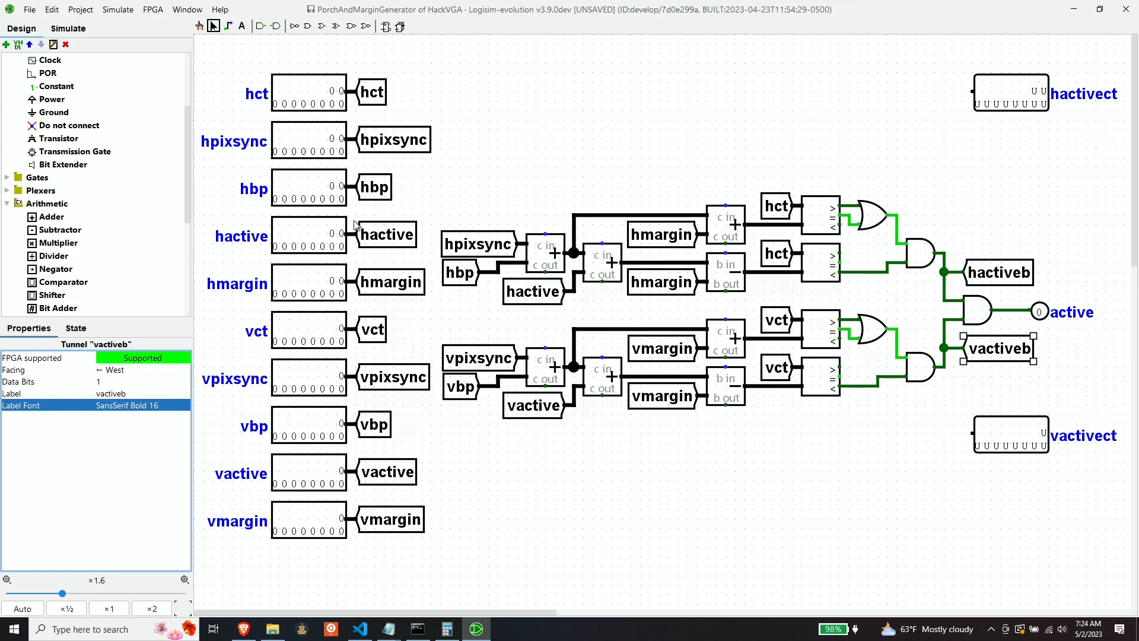
Add a 10-bit tunnel labelled hlb above the upper comparator's hct tunnel and wire it to the third horizontal adder's output.
scroll(95, 195, up, 2)
click(53, 112)
click(735, 159)
click(142, 381)
click(143, 393)
text(hlb)
key(Return)
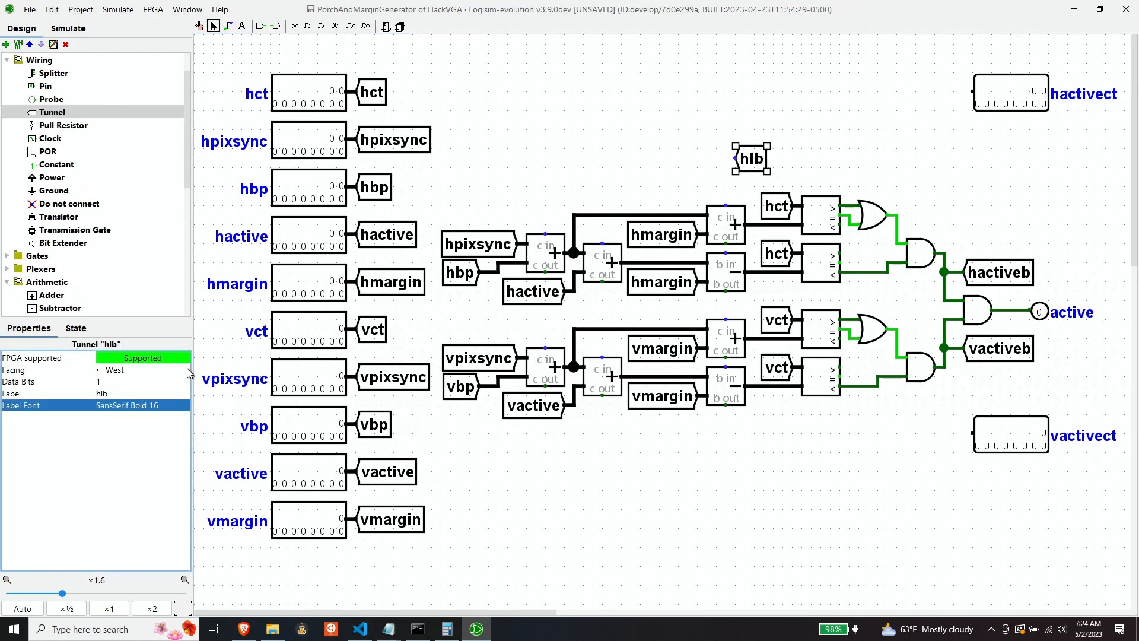
drag(749, 158, 778, 177)
drag(763, 177, 754, 224)
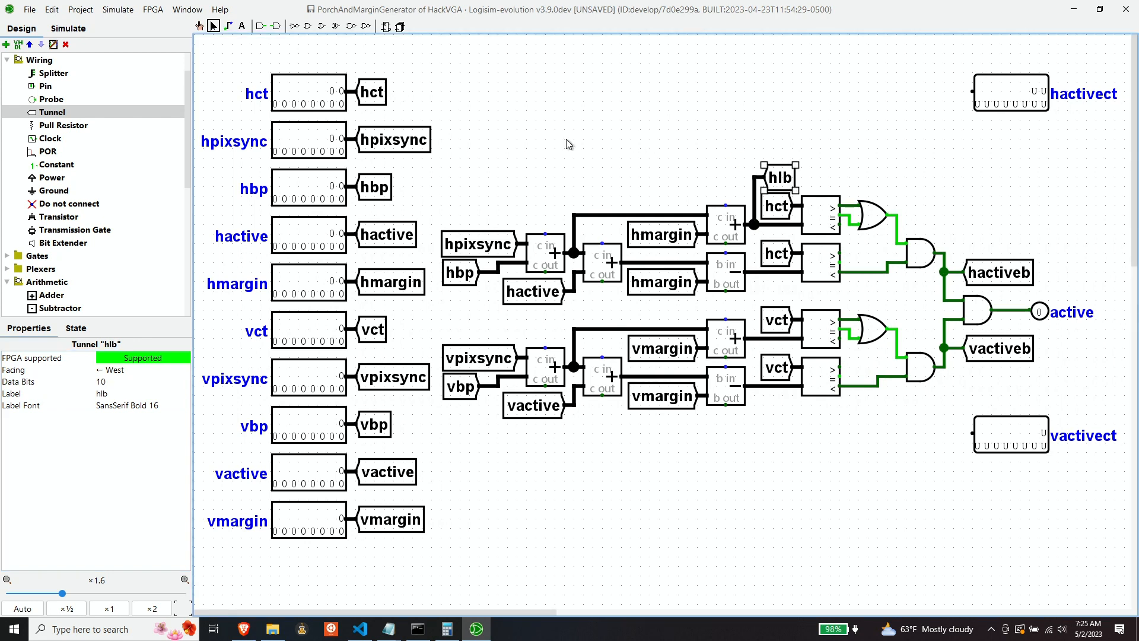
Place a subtractor above the hlb tunnel and connect an east-facing duplicate of the hct tunnel to its upper input.
scroll(50, 203, down, 2)
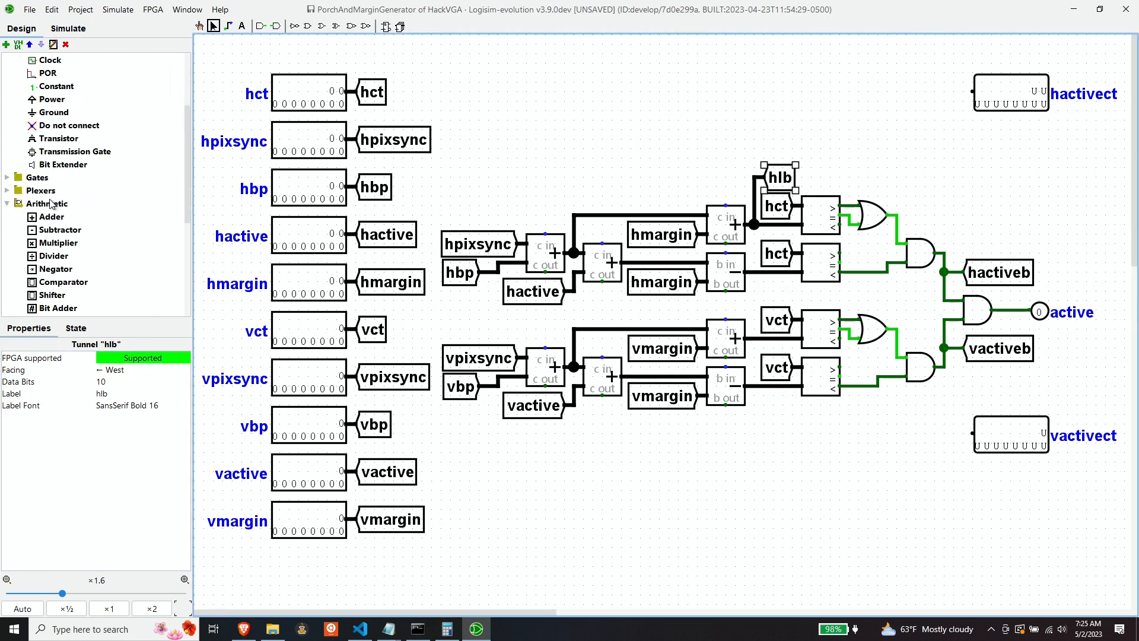
click(58, 230)
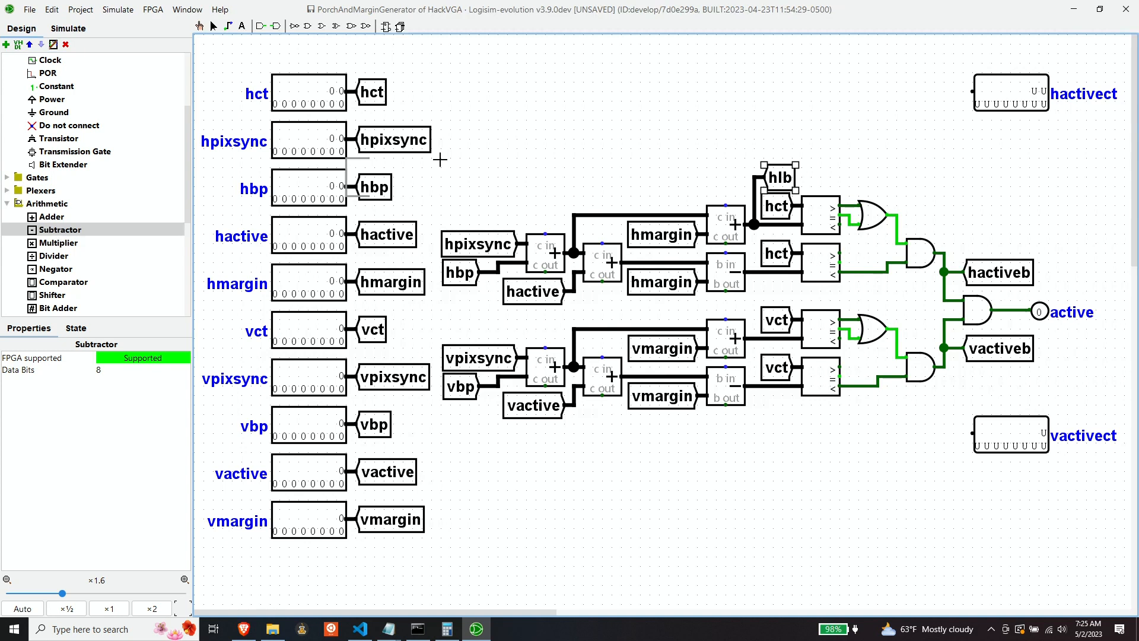
click(792, 91)
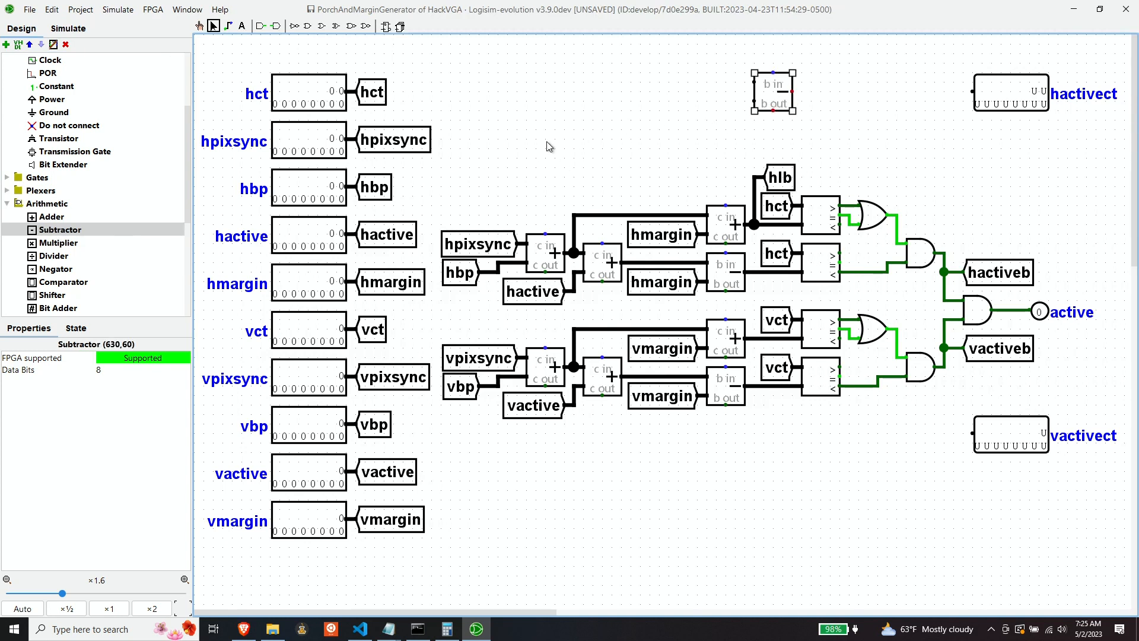
click(379, 95)
mouse_move(379, 95)
mouse_down()
mouse_move(385, 109)
mouse_move(754, 83)
mouse_up()
click(118, 369)
click(118, 382)
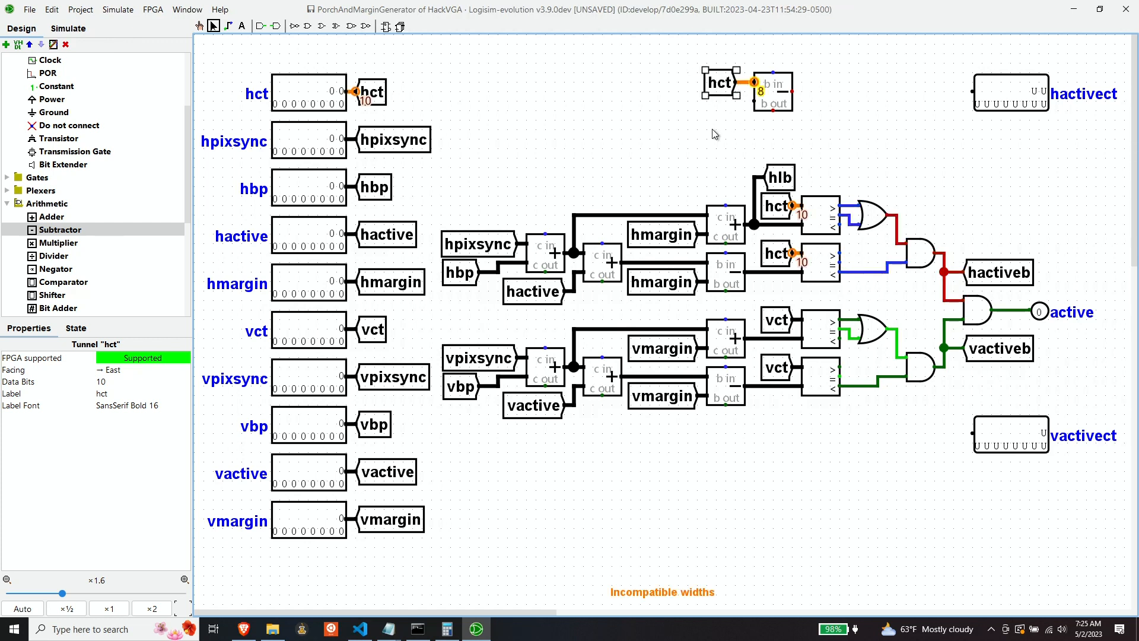
Set the new subtractor's data bits to 10.
click(775, 93)
click(128, 369)
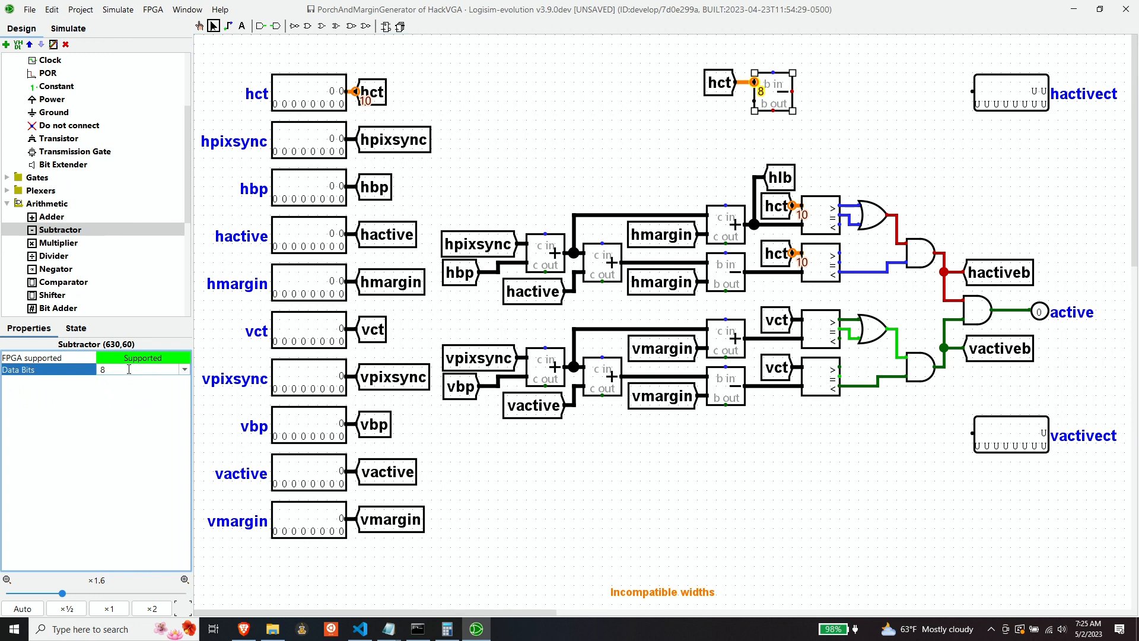
text(10)
key(Return)
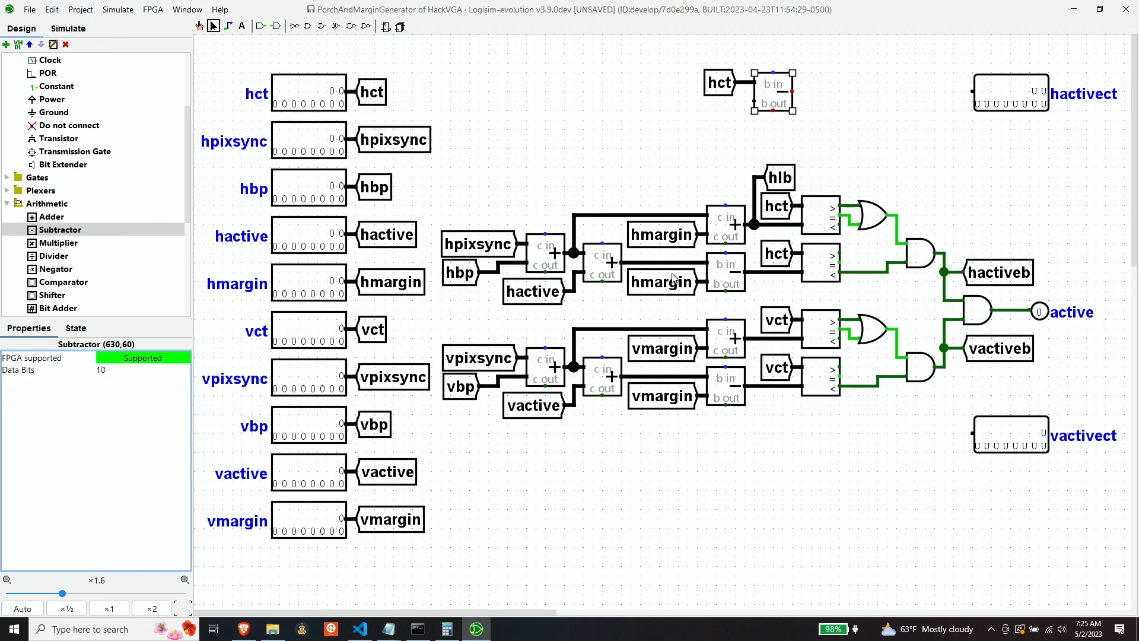
Duplicate the hlb tunnel, face the copy east and connect it to the new subtractor's lower input.
click(785, 178)
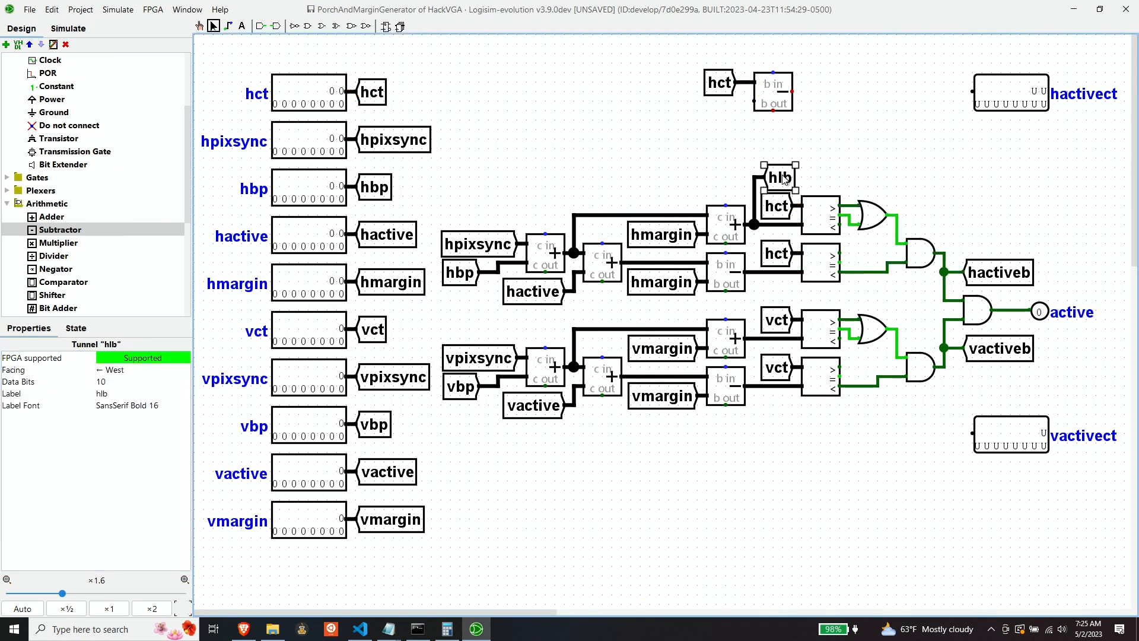
drag(783, 179, 714, 118)
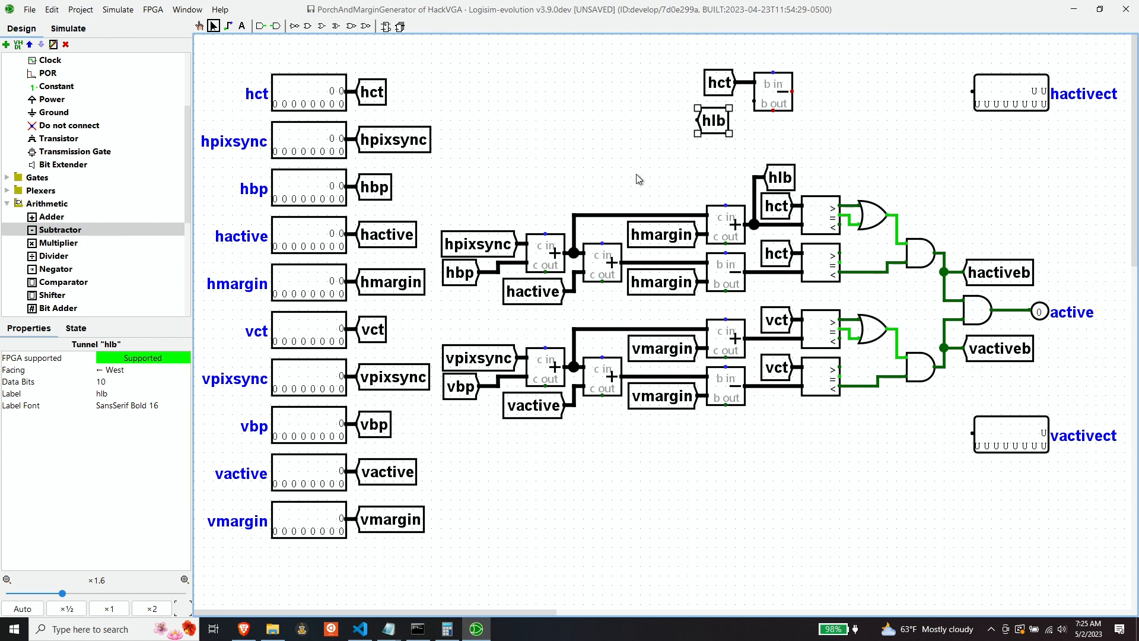
click(114, 371)
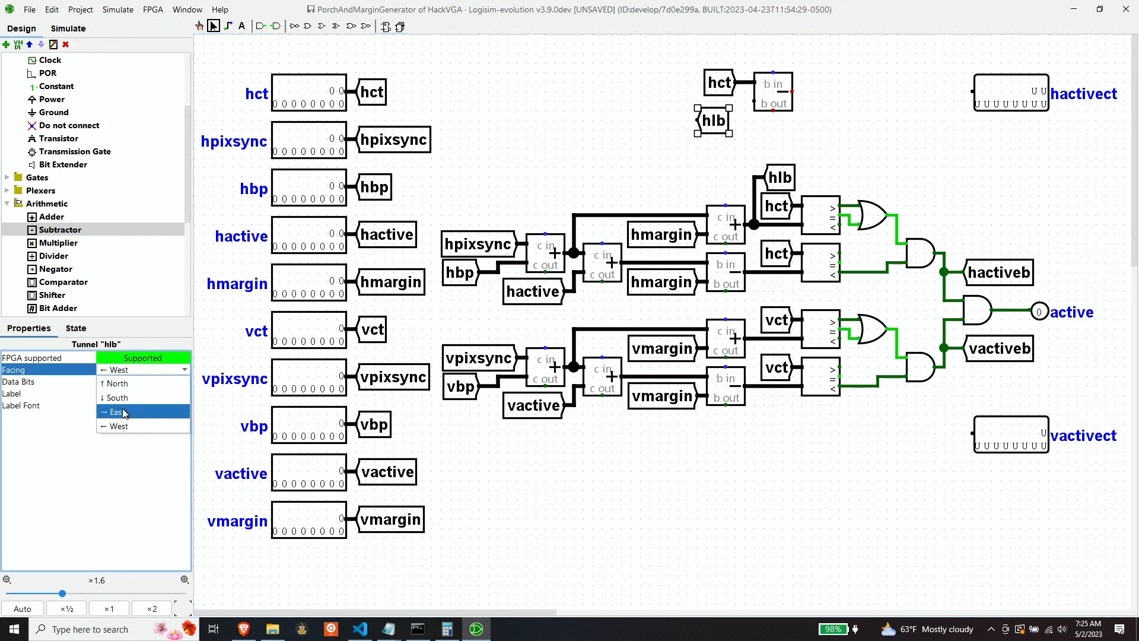
click(117, 411)
drag(680, 125, 753, 103)
click(754, 103)
Move the new subtractor together with its hct and hlb tunnels slightly away from the hactivect pin.
drag(684, 61, 848, 142)
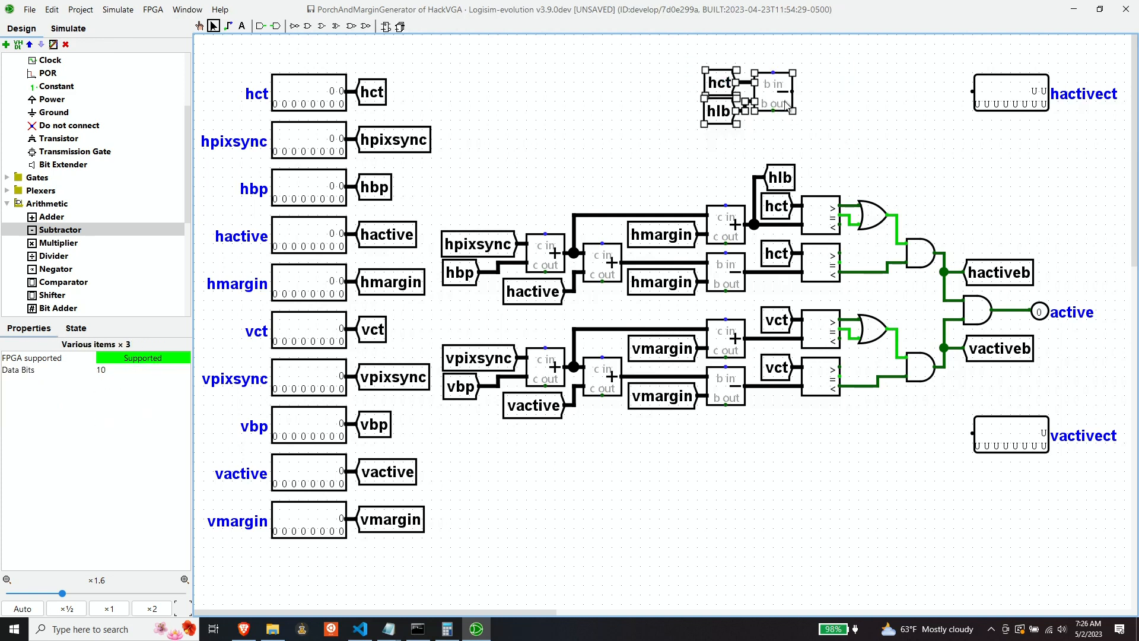
drag(774, 101, 754, 98)
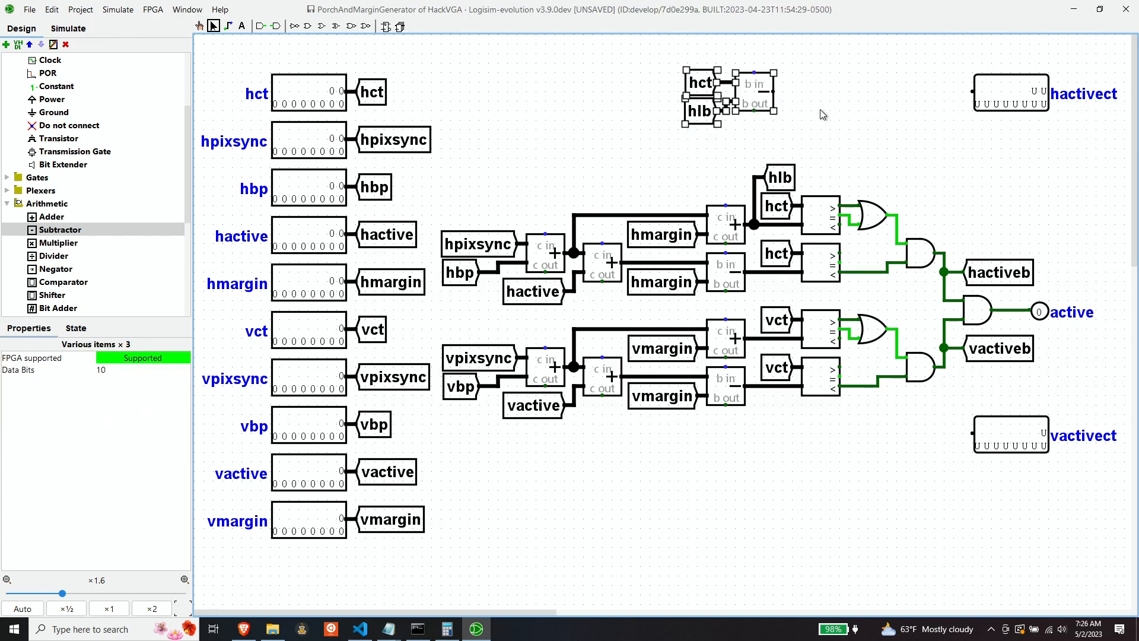
click(615, 129)
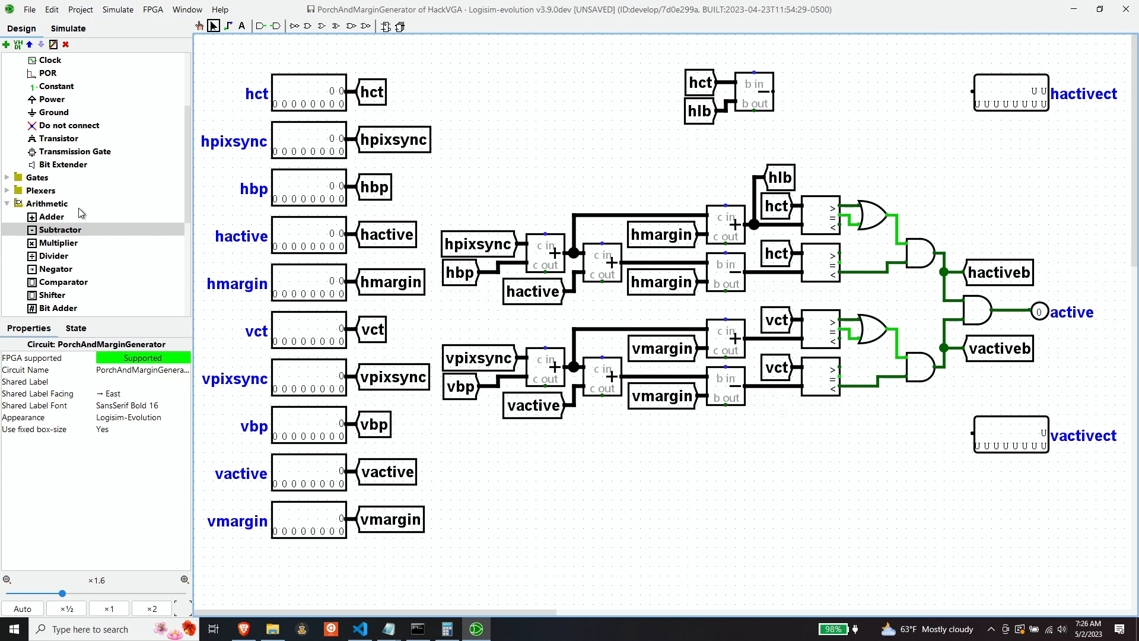
Place a multiplexer between the new subtractor and the hactivect output pin, level with the subtractor.
scroll(77, 202, up, 3)
scroll(72, 167, down, 3)
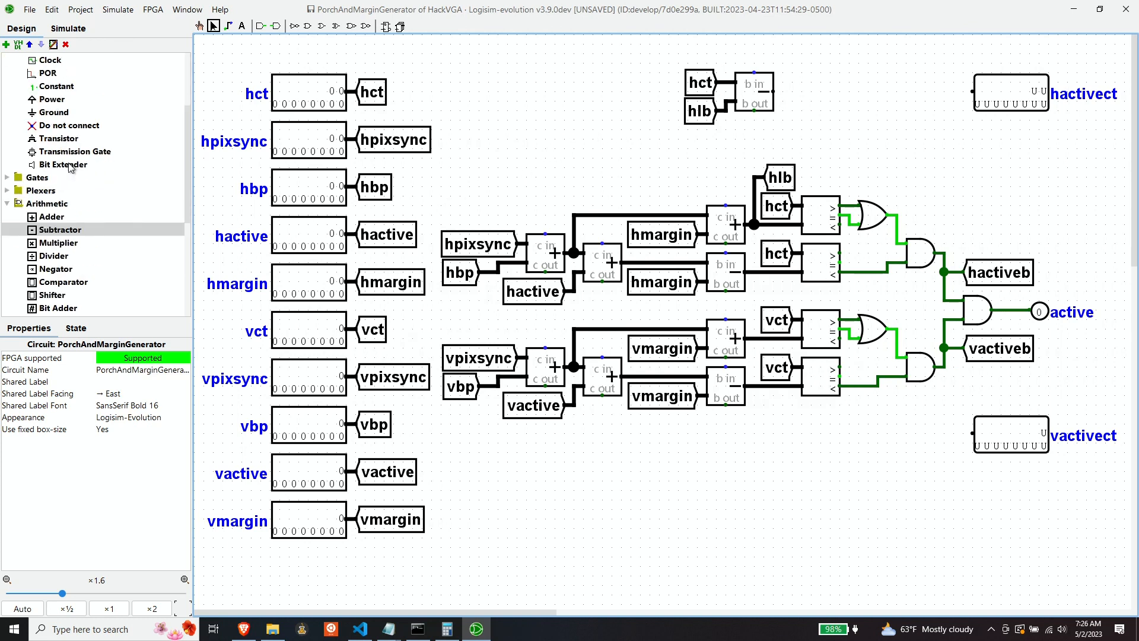
click(7, 191)
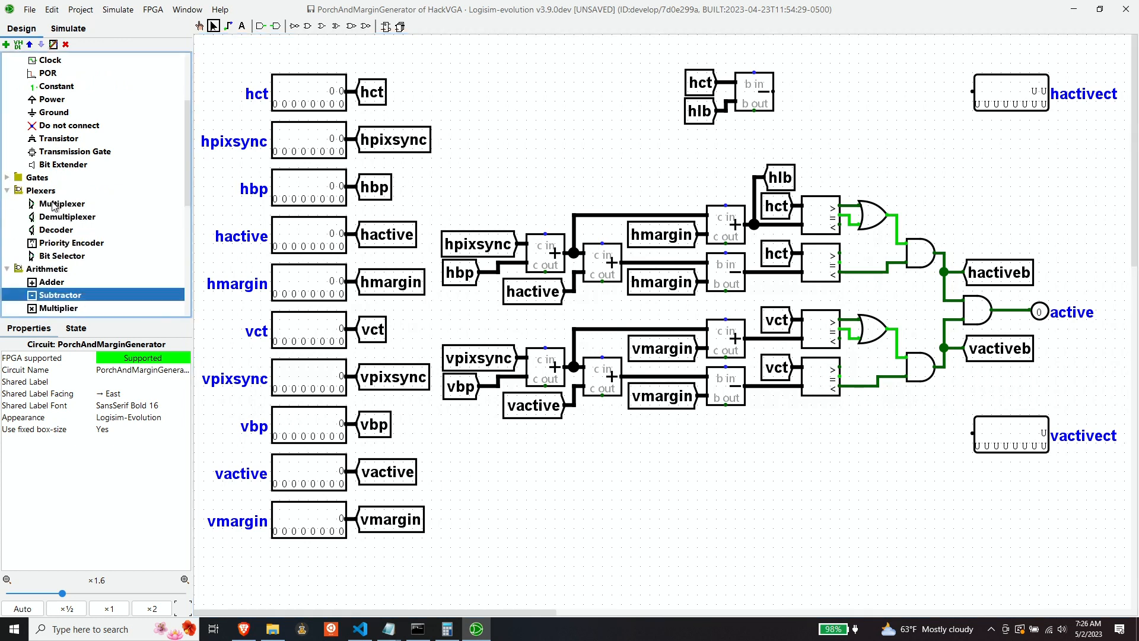
click(58, 205)
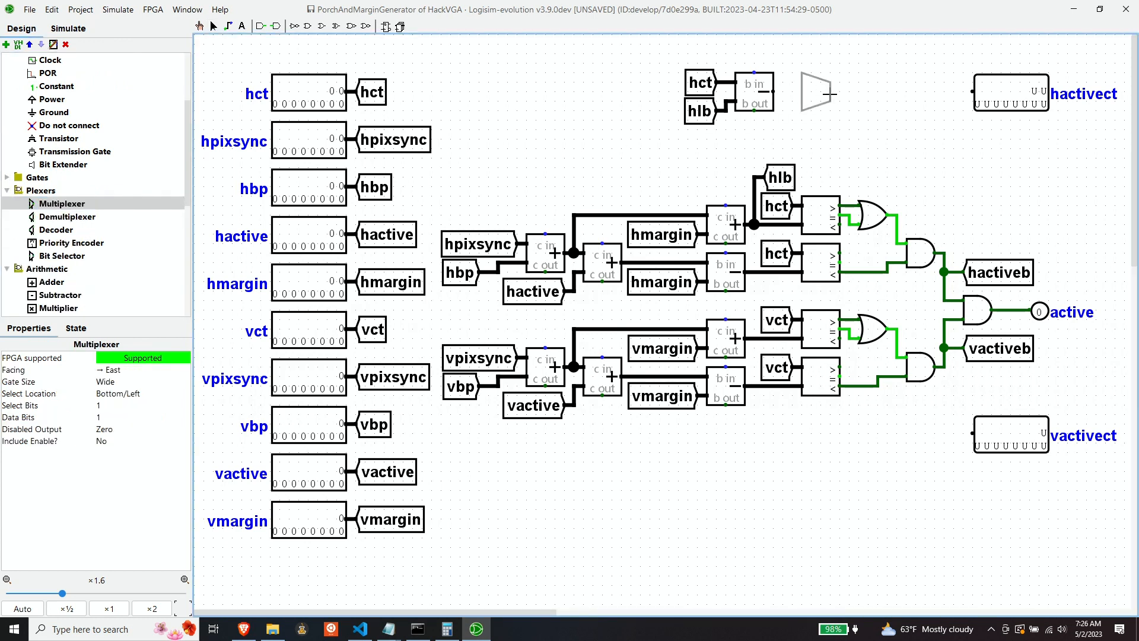
click(829, 93)
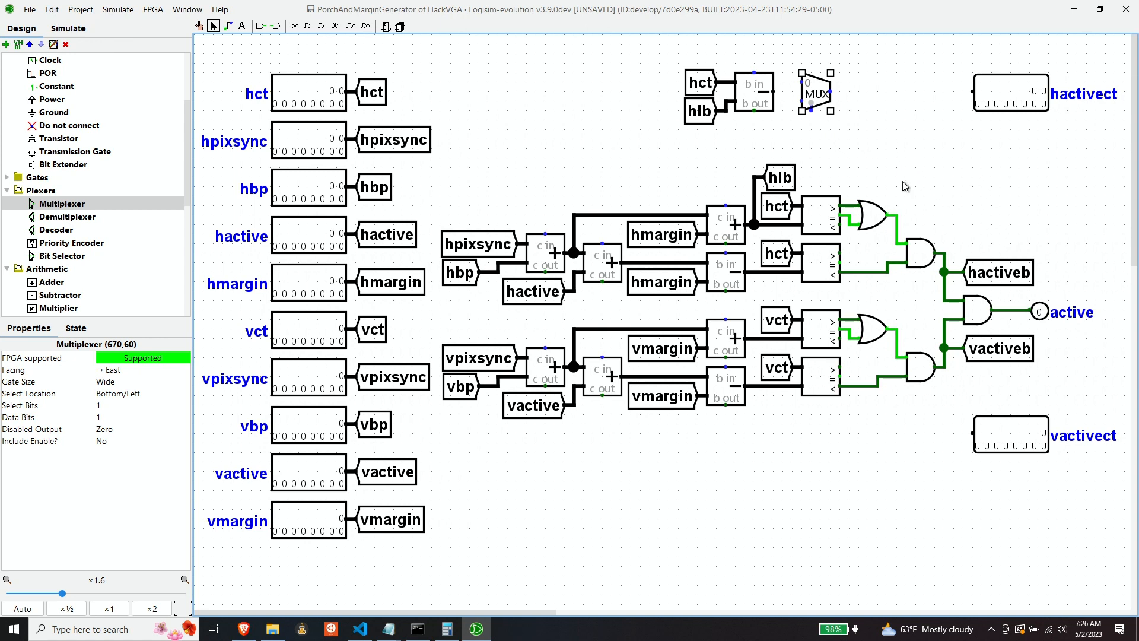
Duplicate the hactiveb tunnel and place the copy just below the multiplexer.
click(997, 277)
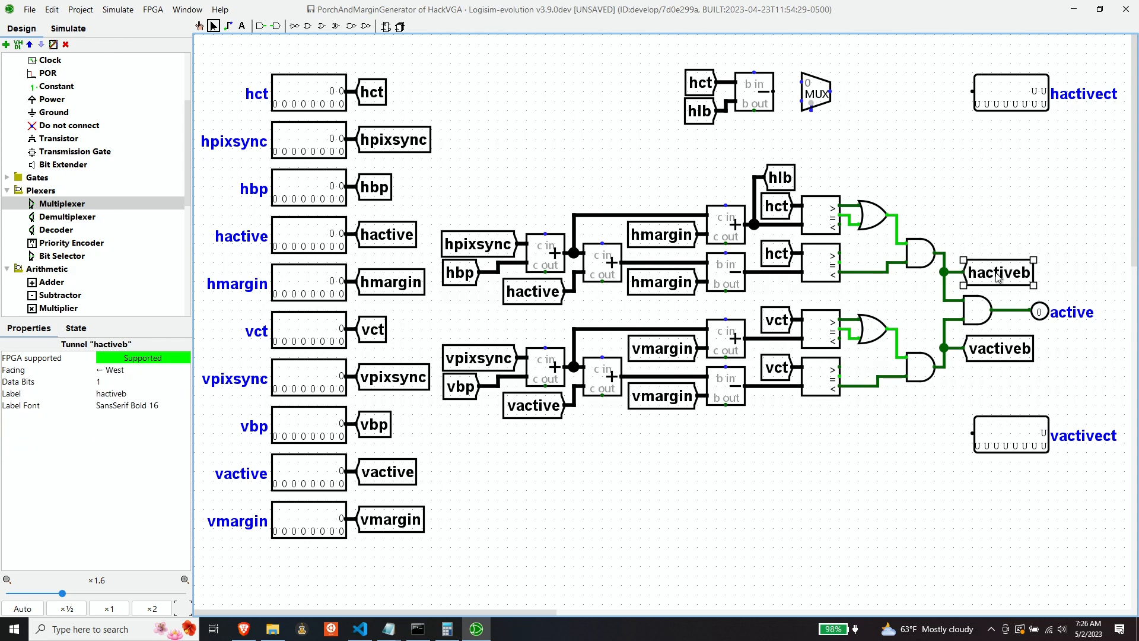
key(ctrl+d)
drag(1006, 276, 806, 133)
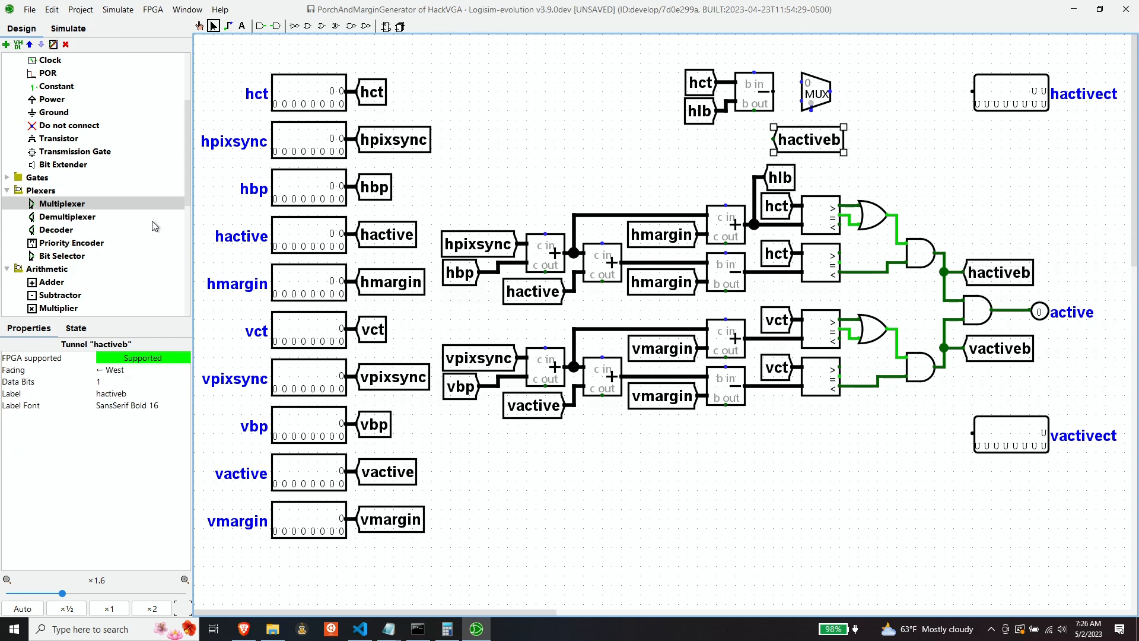
Face the copied hactiveb tunnel east, connect it to the multiplexer's select input, and wire the new subtractor's output to multiplexer input 1.
click(119, 380)
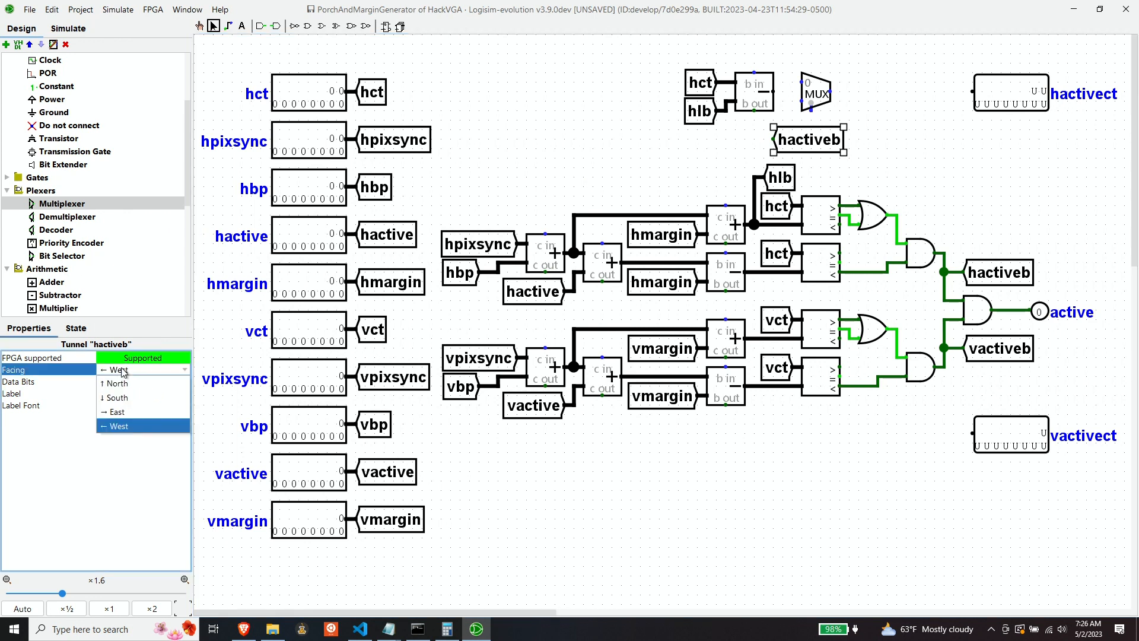
click(129, 397)
mouse_move(774, 152)
mouse_down()
mouse_move(804, 144)
mouse_move(811, 111)
mouse_up()
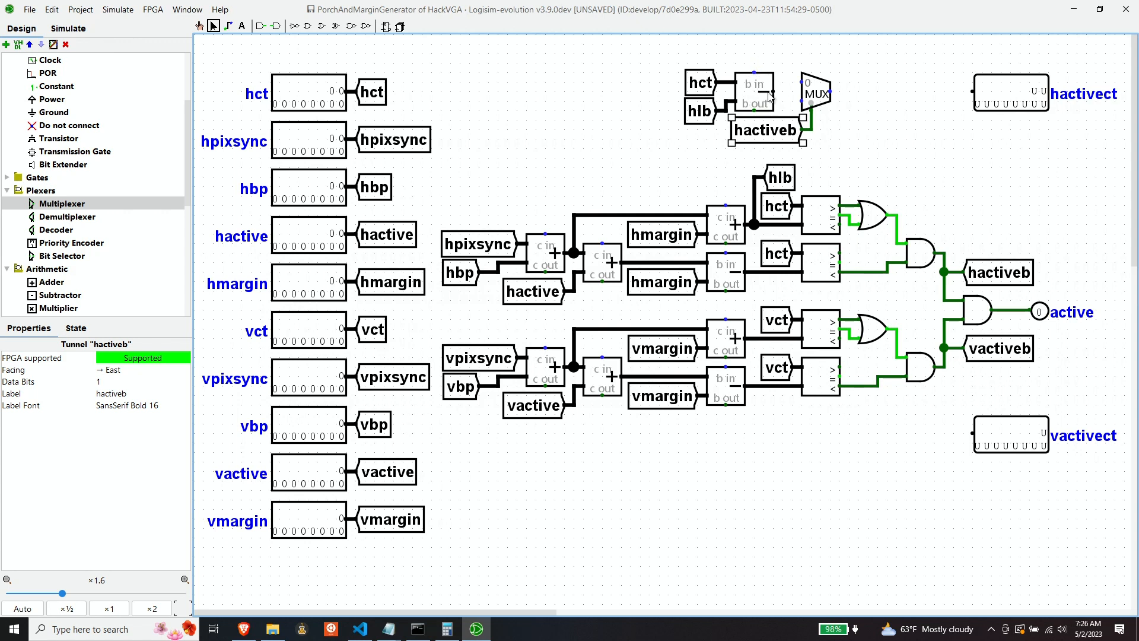
drag(782, 91, 802, 101)
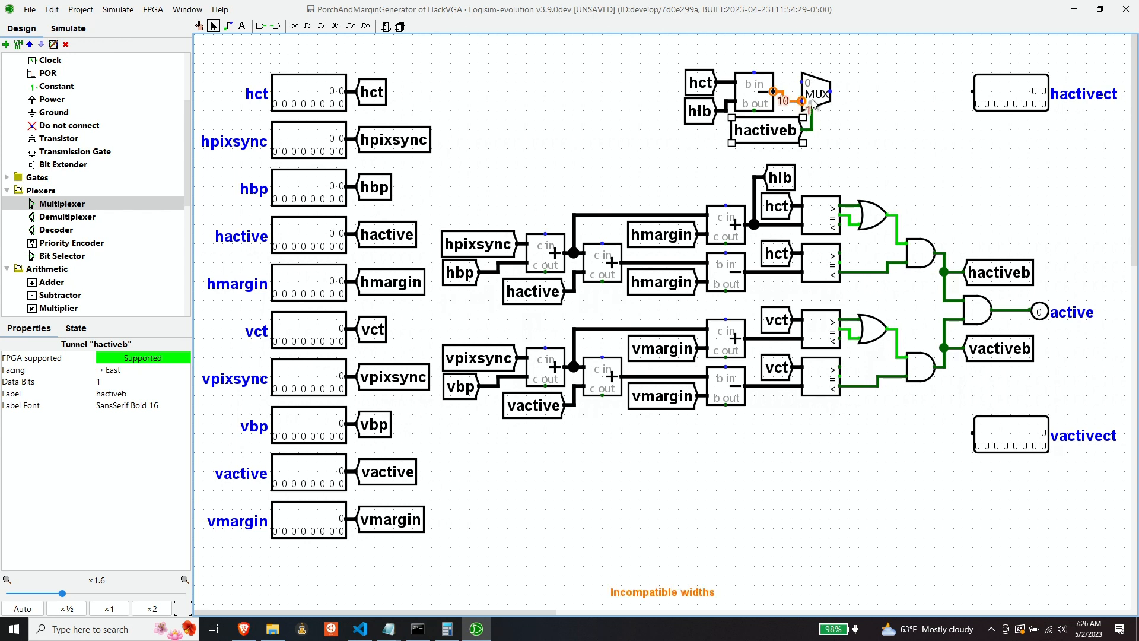
Set the multiplexer's data bits to 10 and wire its output to the hactivect pin.
click(822, 96)
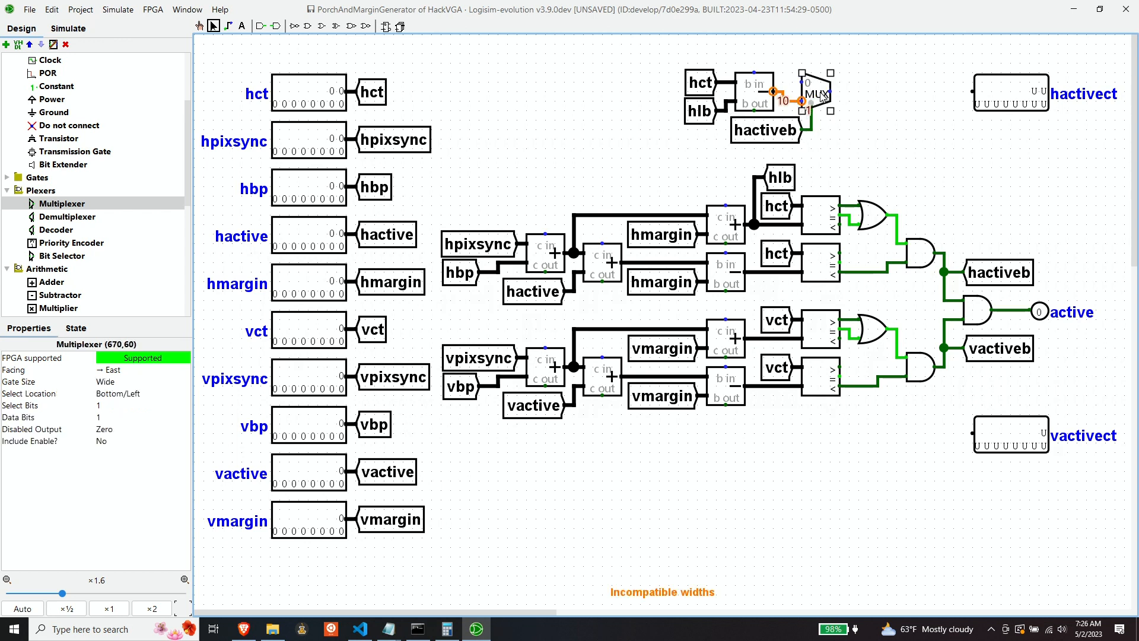
click(134, 405)
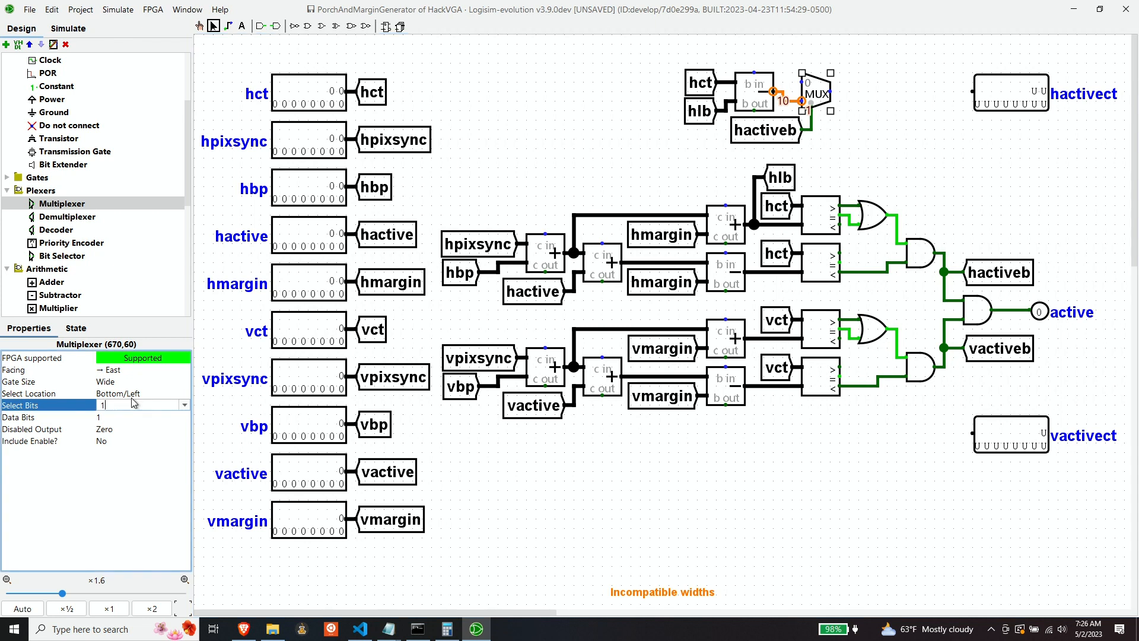
key(Return)
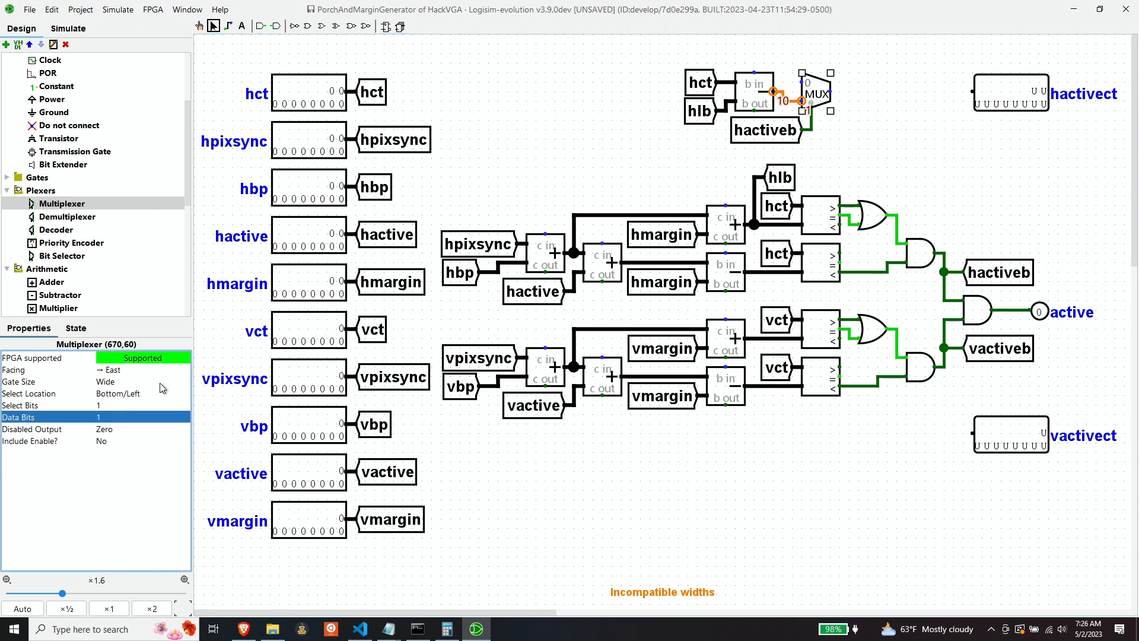
click(124, 418)
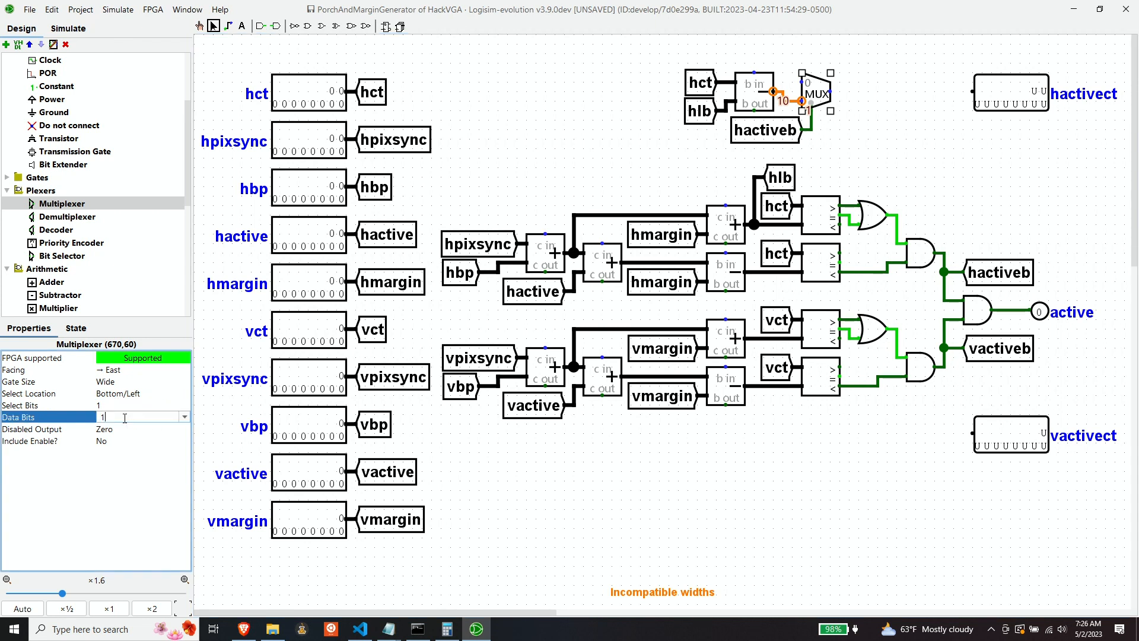
text(0)
key(Return)
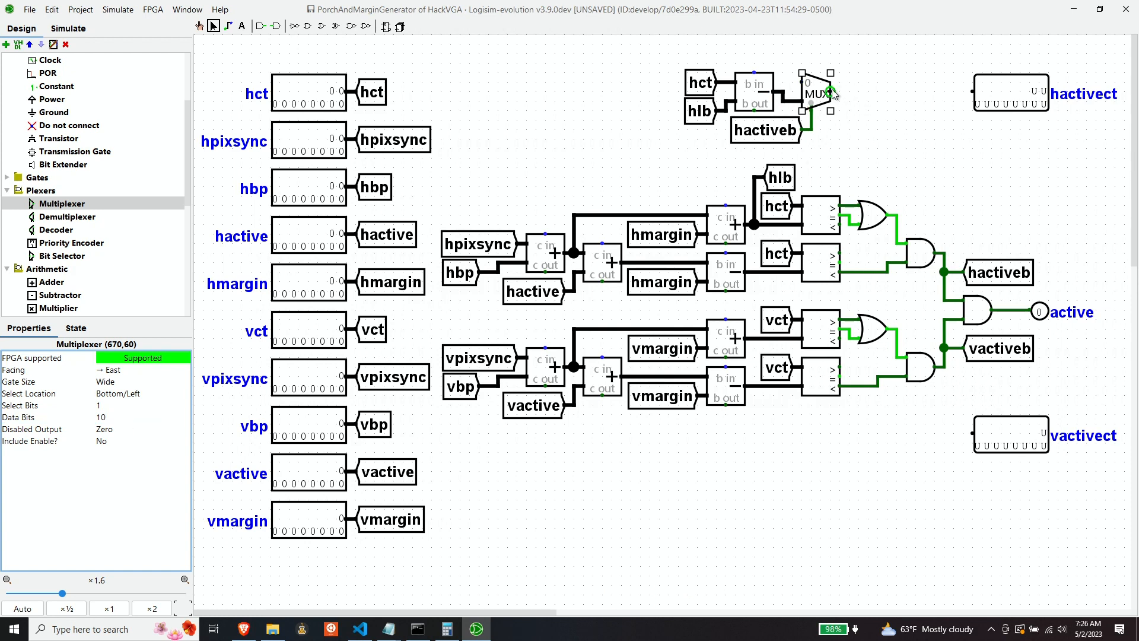
drag(831, 91, 973, 93)
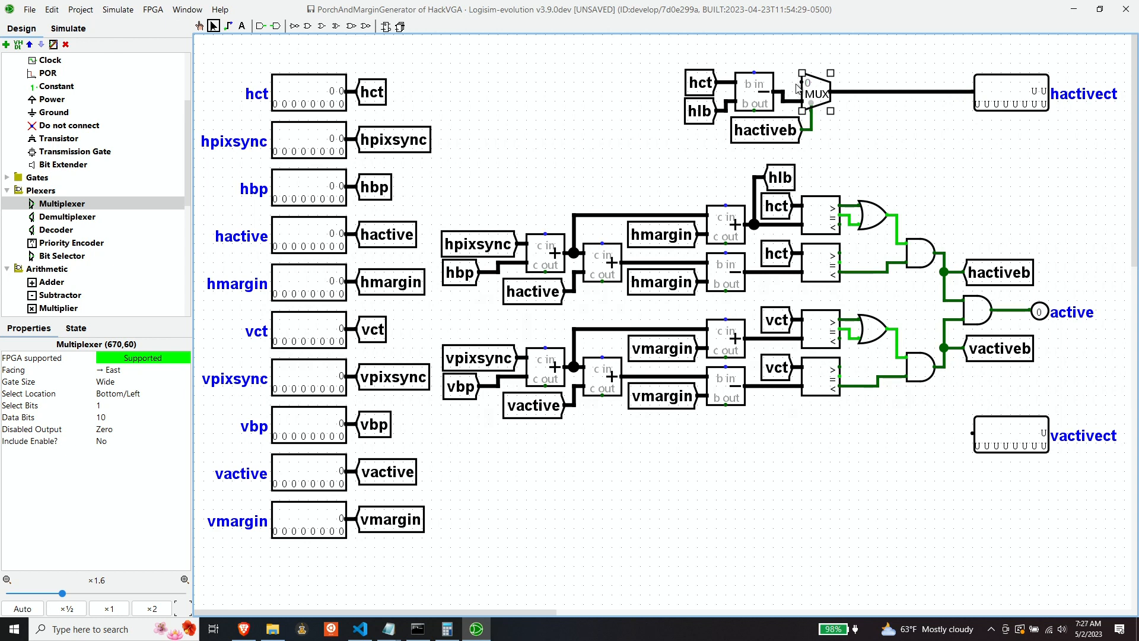
Place a constant beside the multiplexer's input 0 with 10 data bits and the value 0x0.
scroll(59, 225, up, 2)
click(57, 164)
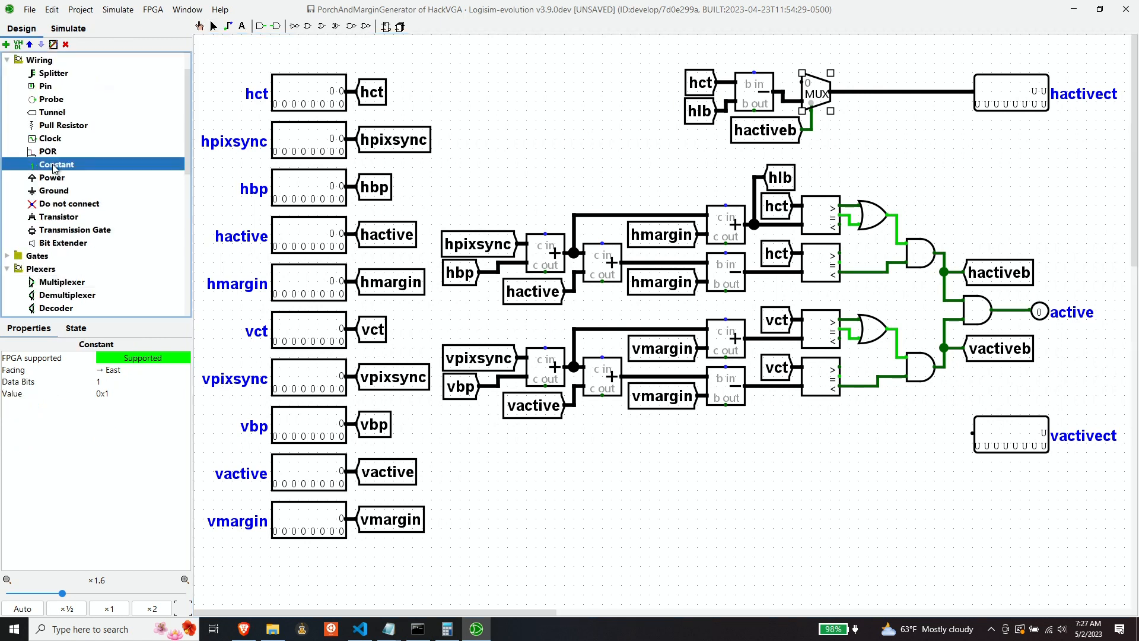
click(790, 78)
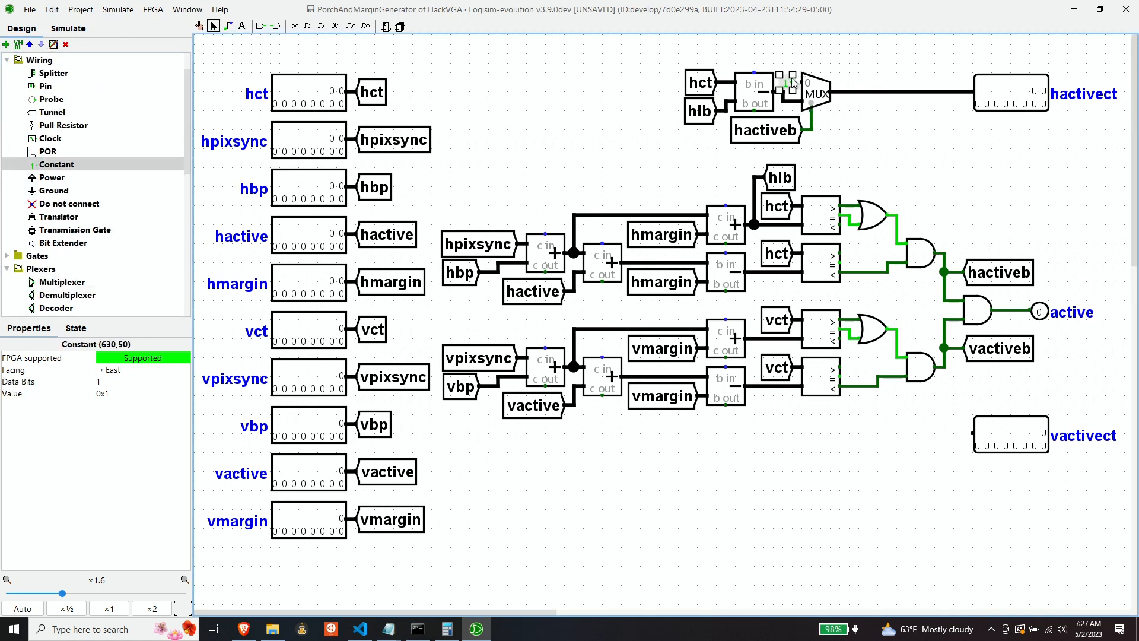
click(121, 381)
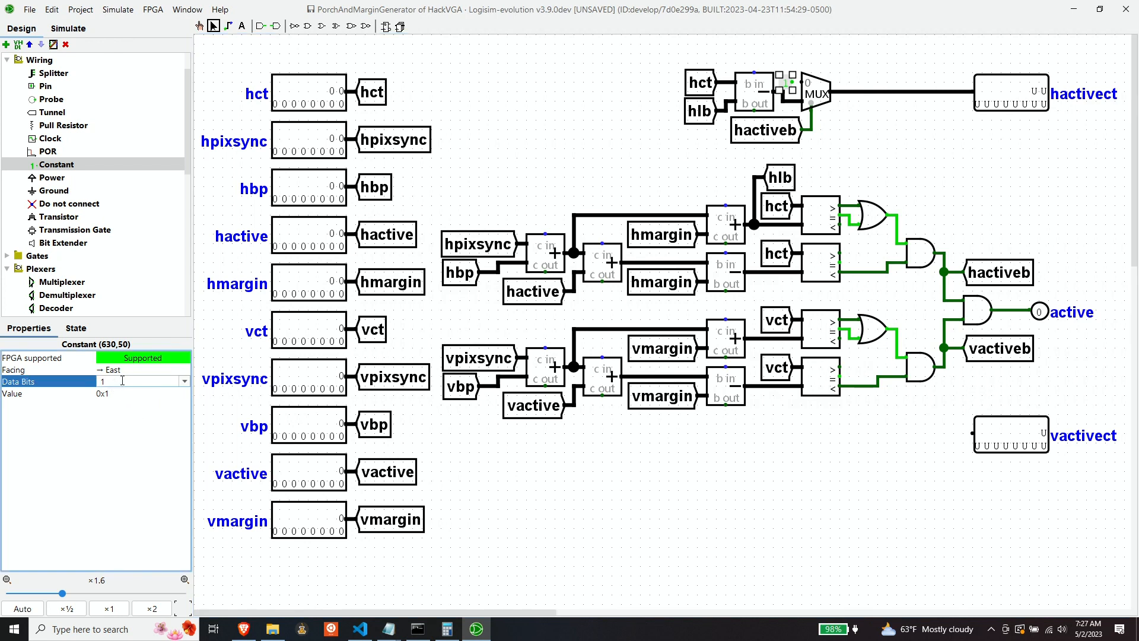
text(0)
key(Return)
click(121, 395)
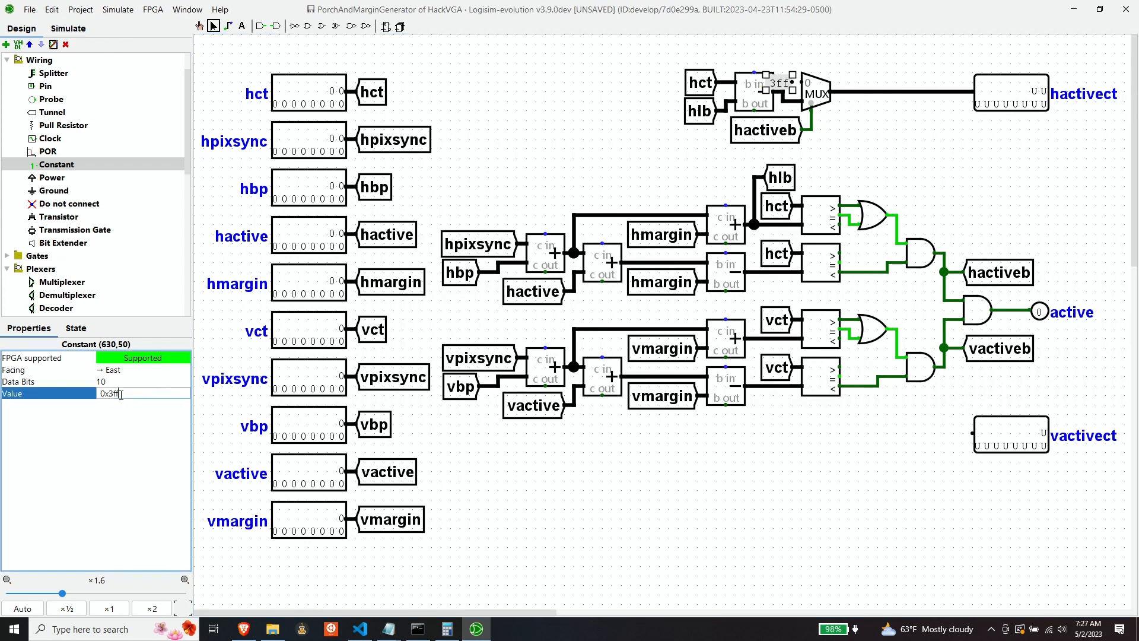
key(BackSpace)
key(BackSpace)
text(0)
key(Return)
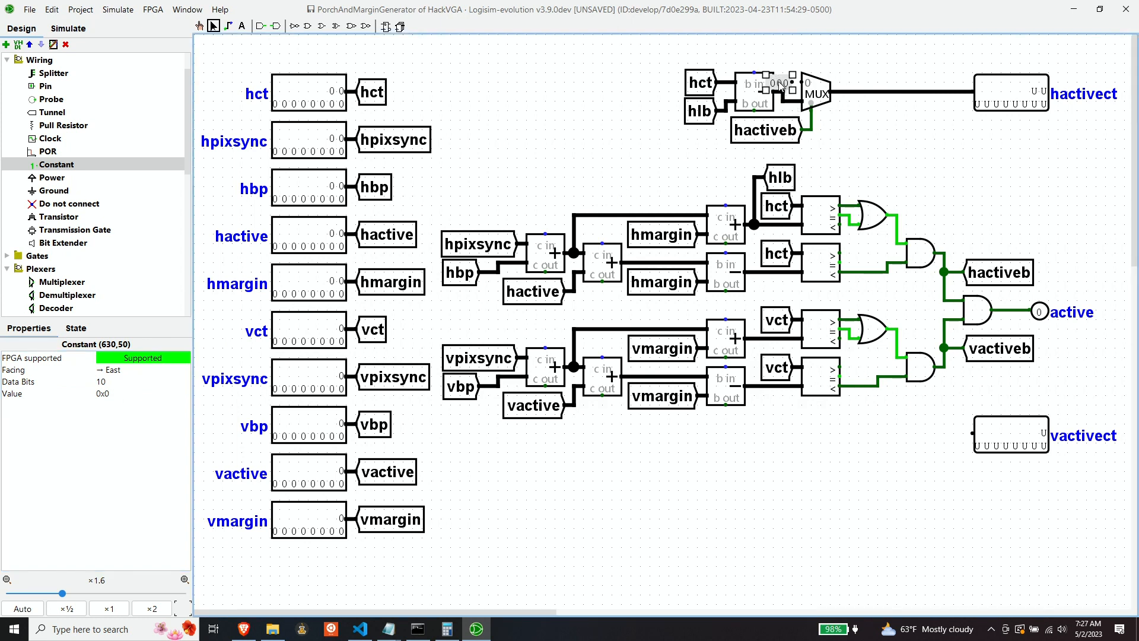
Move the multiplexer slightly towards the hactivect pin and connect the zero constant to its input 0.
click(818, 97)
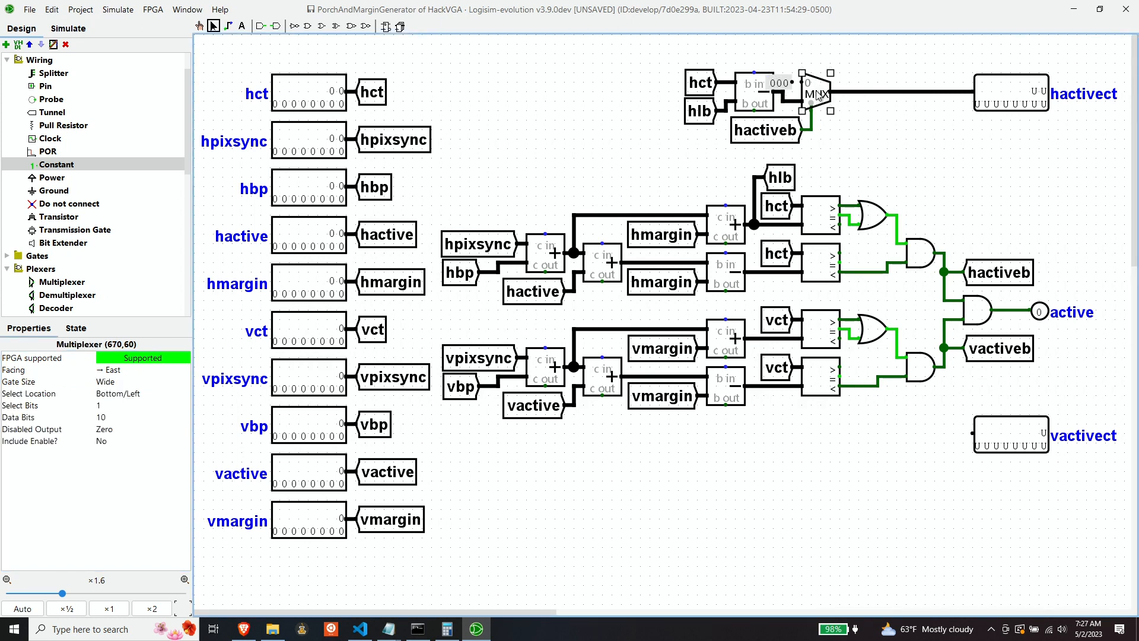
drag(818, 97, 795, 84)
click(783, 85)
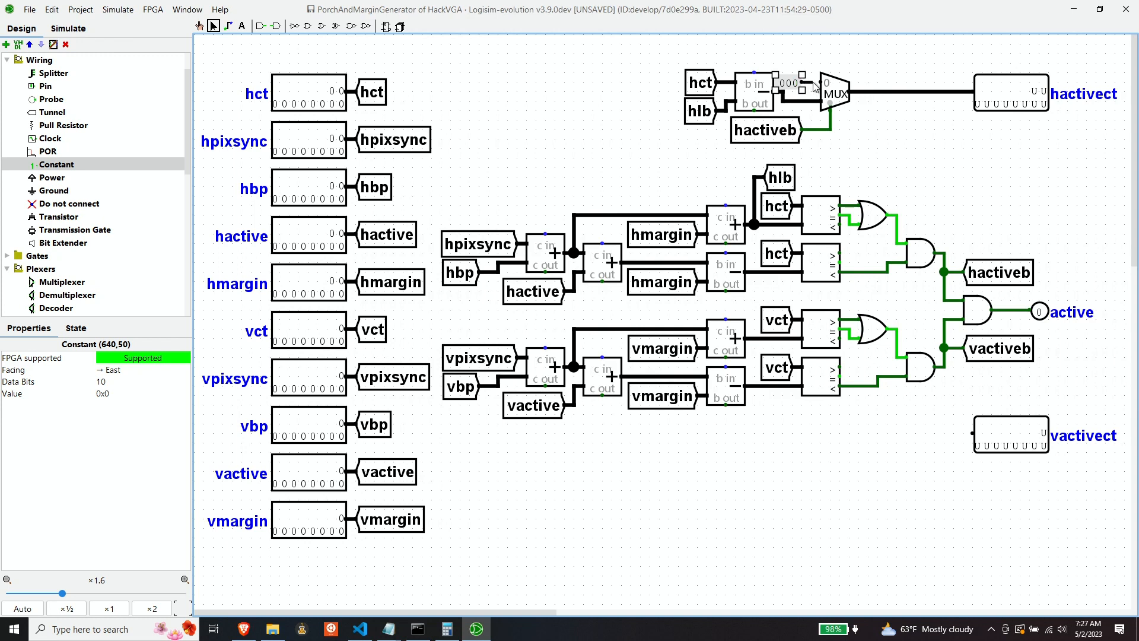
Add a 9-bit tunnel labelled vlb above the upper vertical comparator's vct tunnel and connect it to the vmargin adder's output.
click(878, 123)
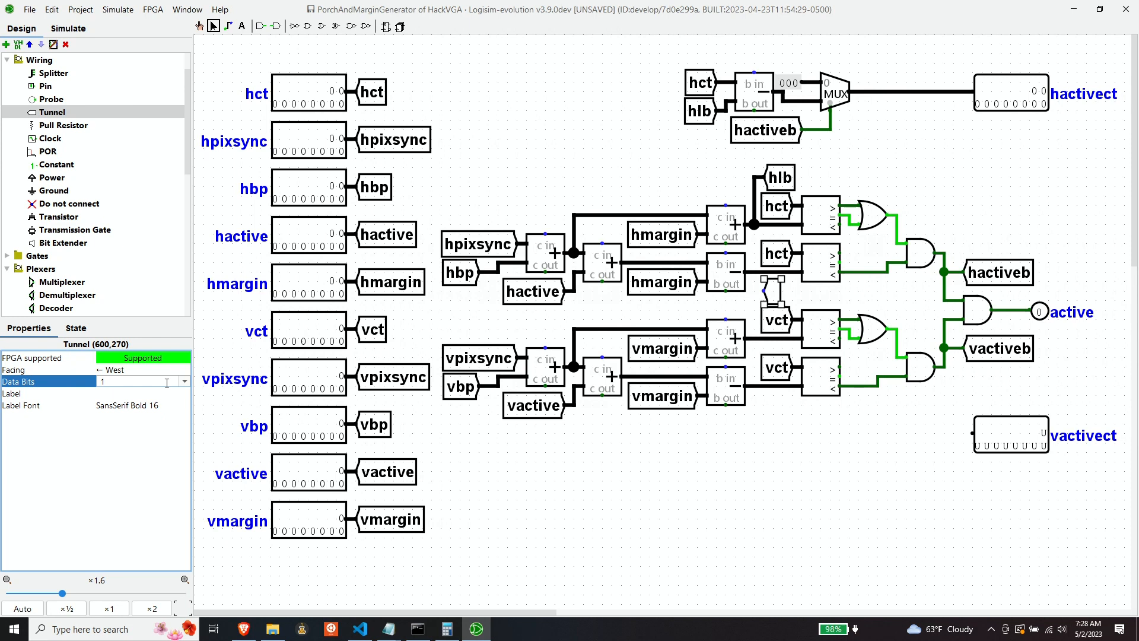
text(vlb)
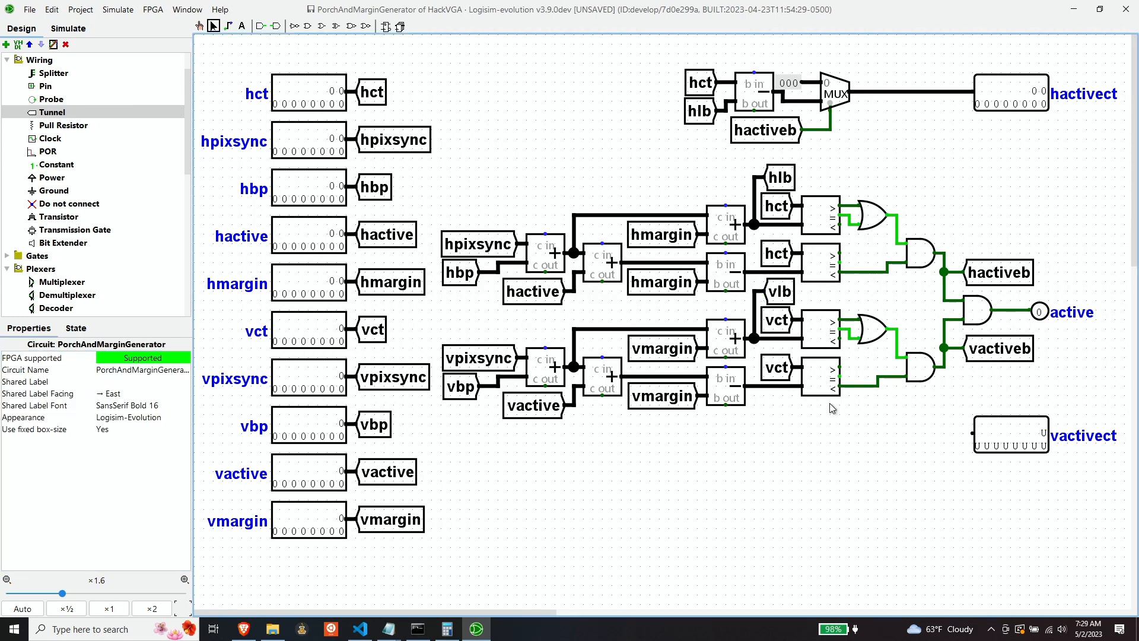
Place a subtractor below the vertical comparators and feed its upper input from a duplicated vct tunnel.
scroll(89, 178, down, 5)
click(60, 217)
click(774, 470)
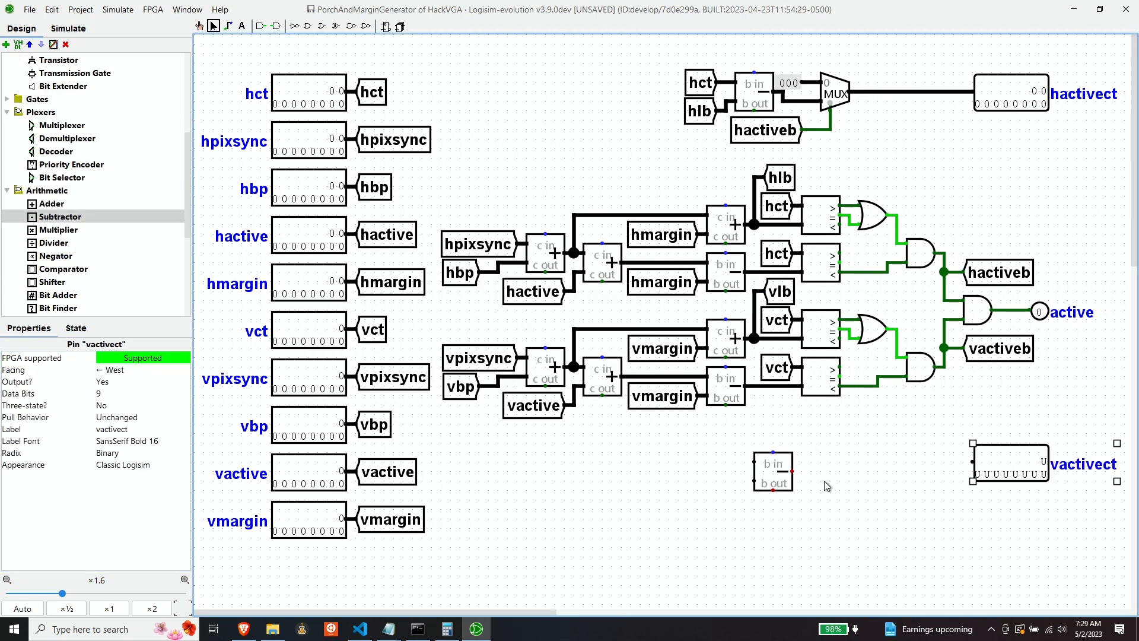
click(778, 321)
key(ctrl+c)
key(ctrl+v)
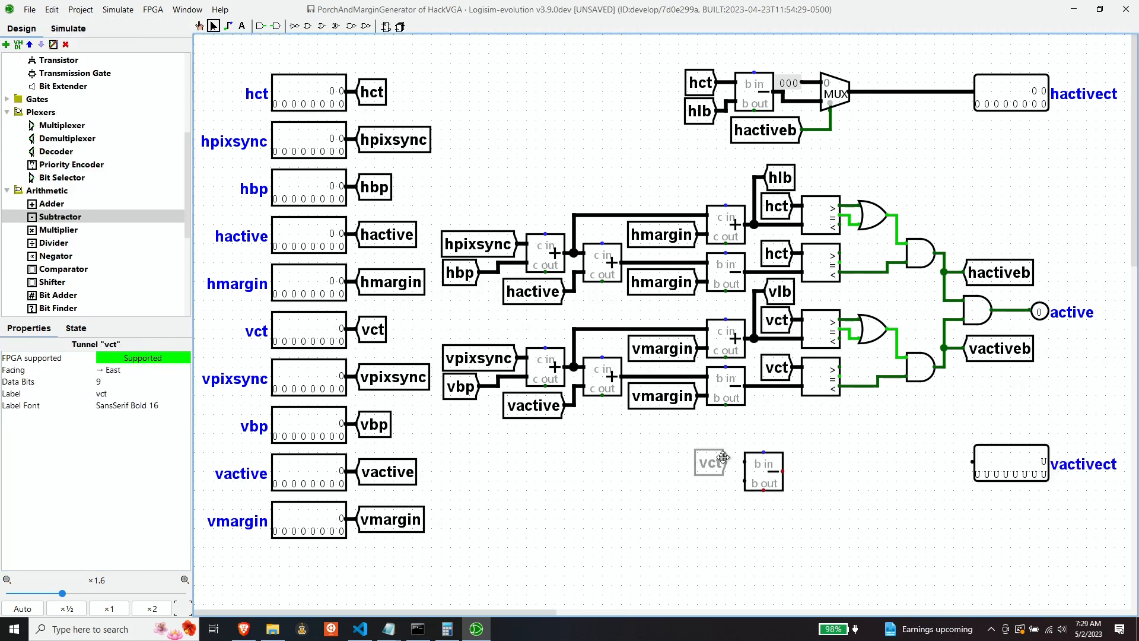
drag(775, 470, 765, 470)
Duplicate the vlb tunnel, face the copy east and connect it to the lower input of the subtractor below the vertical comparators.
click(780, 292)
key(ctrl+c)
key(ctrl+v)
drag(780, 291, 710, 491)
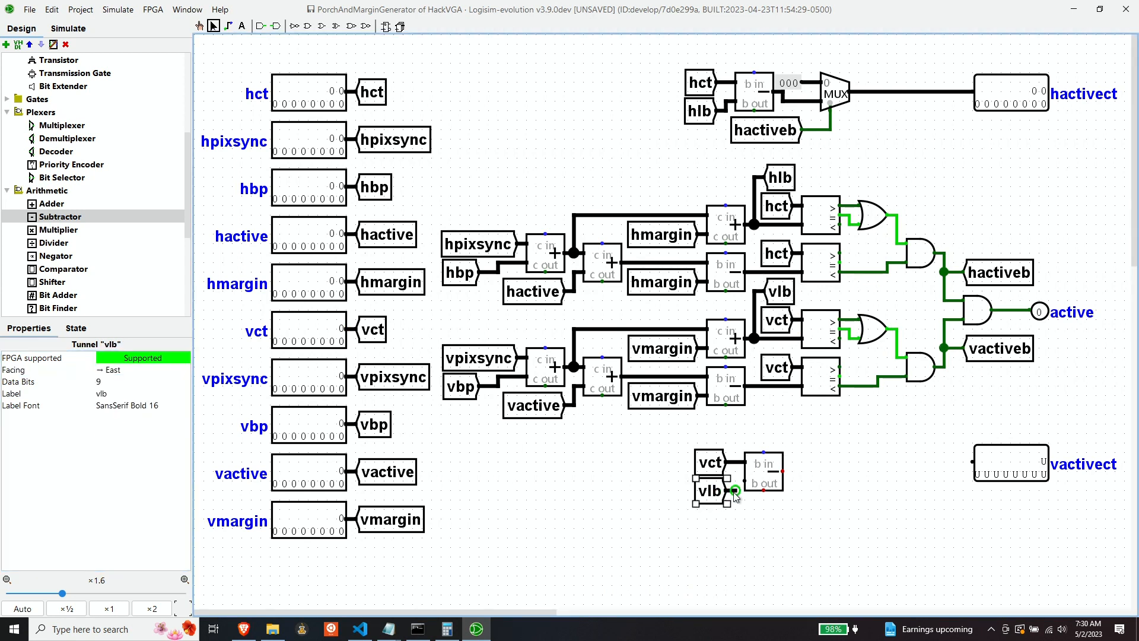
click(824, 149)
Place a multiplexer between the vct/vlb subtractor and the vactivect pin, feed its input 1 from the subtractor and set it to 9 data bits.
scroll(104, 263, up, 4)
scroll(89, 178, down, 2)
click(62, 204)
click(836, 472)
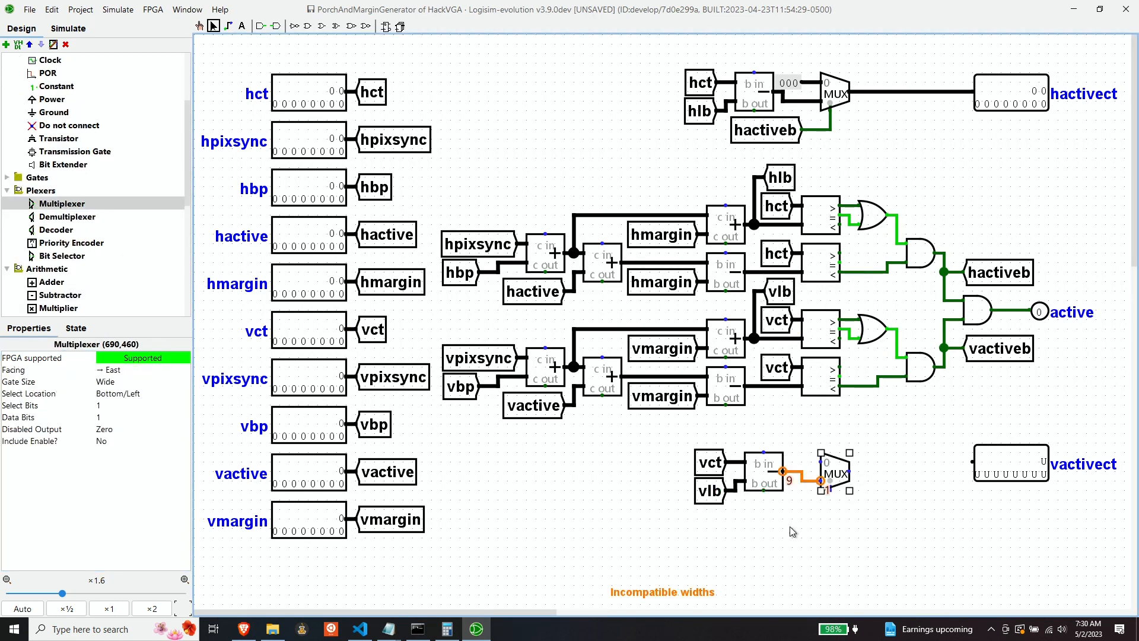
click(119, 417)
text(0)
key(Return)
Connect an east-facing duplicate of the vactiveb tunnel to the lower multiplexer's select input and wire its output to the realigned vactivect pin.
click(1000, 350)
key(ctrl+c)
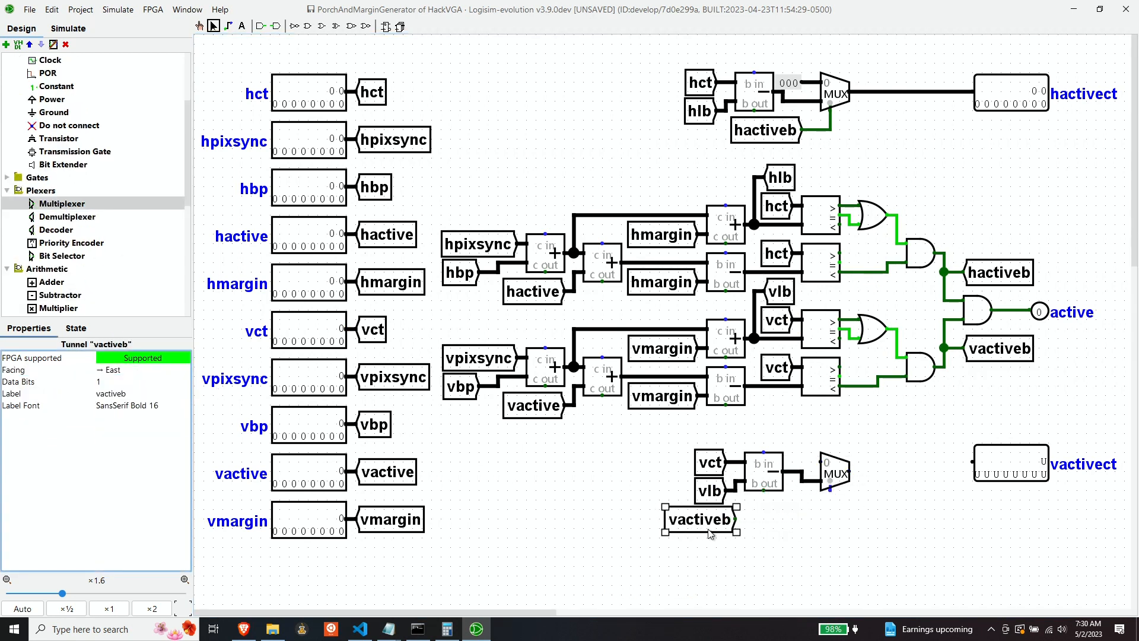
key(ctrl+v)
drag(1000, 350, 830, 489)
drag(1009, 463, 1009, 472)
drag(850, 473, 973, 473)
Place a constant at the lower multiplexer's input 0 with 9 data bits and a value of zero.
scroll(89, 178, up, 2)
click(56, 165)
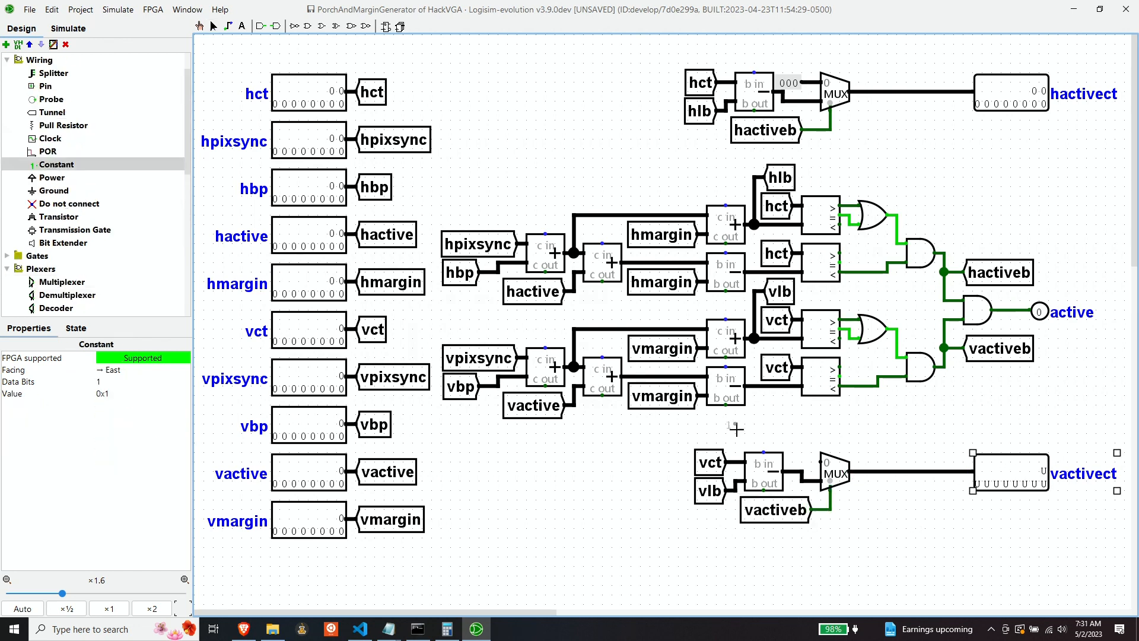
click(795, 462)
click(129, 383)
text(9)
key(Return)
click(611, 488)
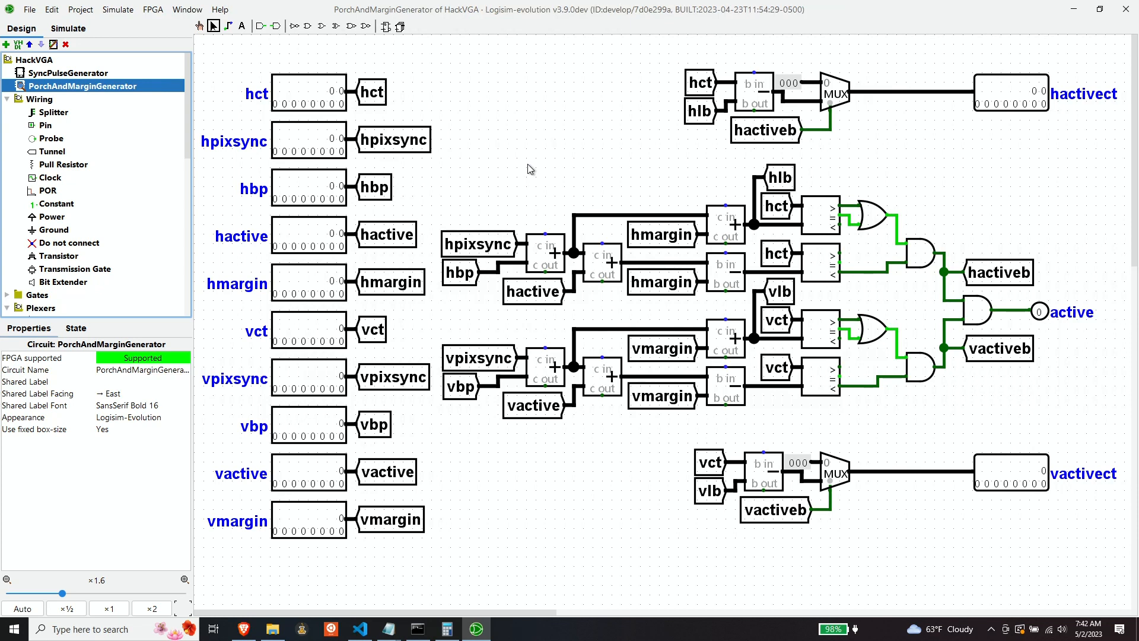
Open the SyncPulseGenerator circuit and add a tunnel labelled hct on the horizontal counter's output.
double_click(76, 73)
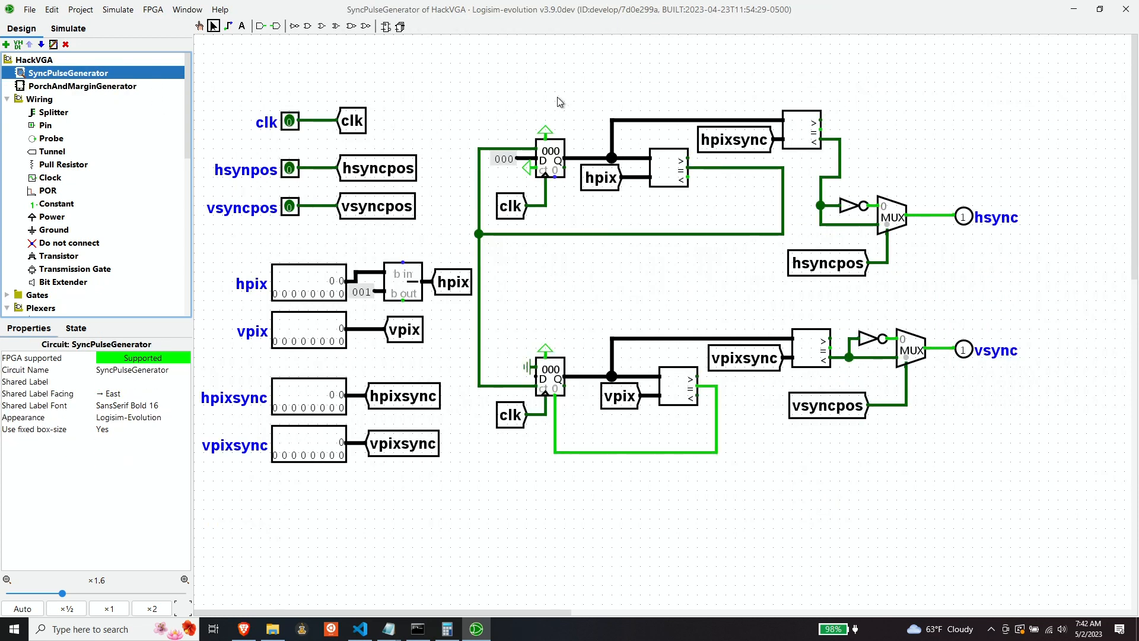
click(52, 151)
click(642, 98)
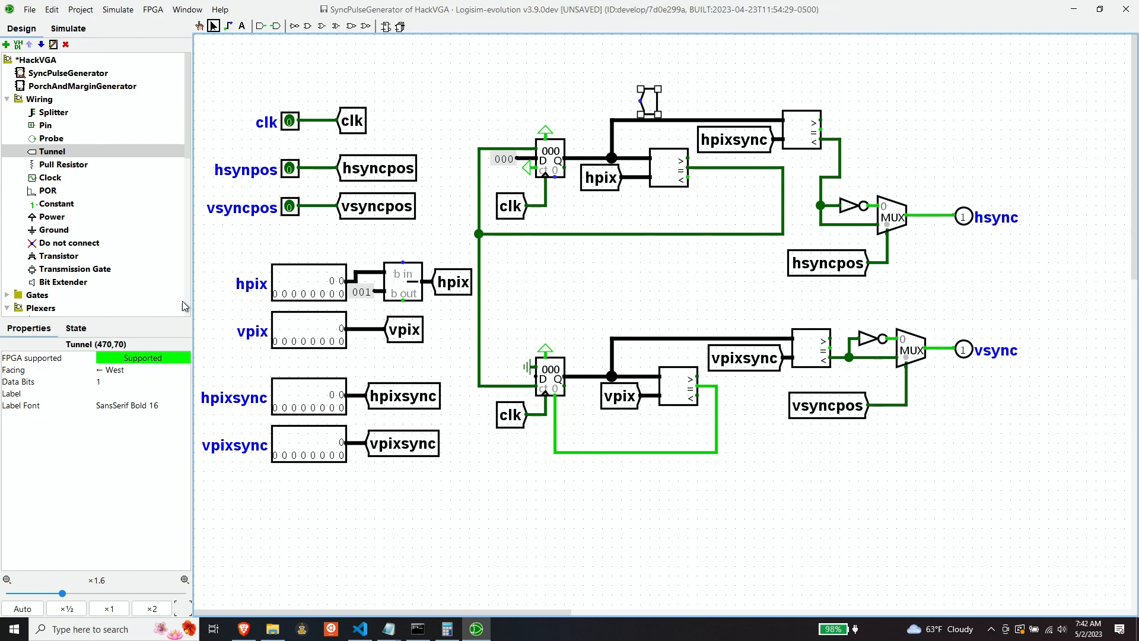
click(110, 393)
text(hct)
key(Return)
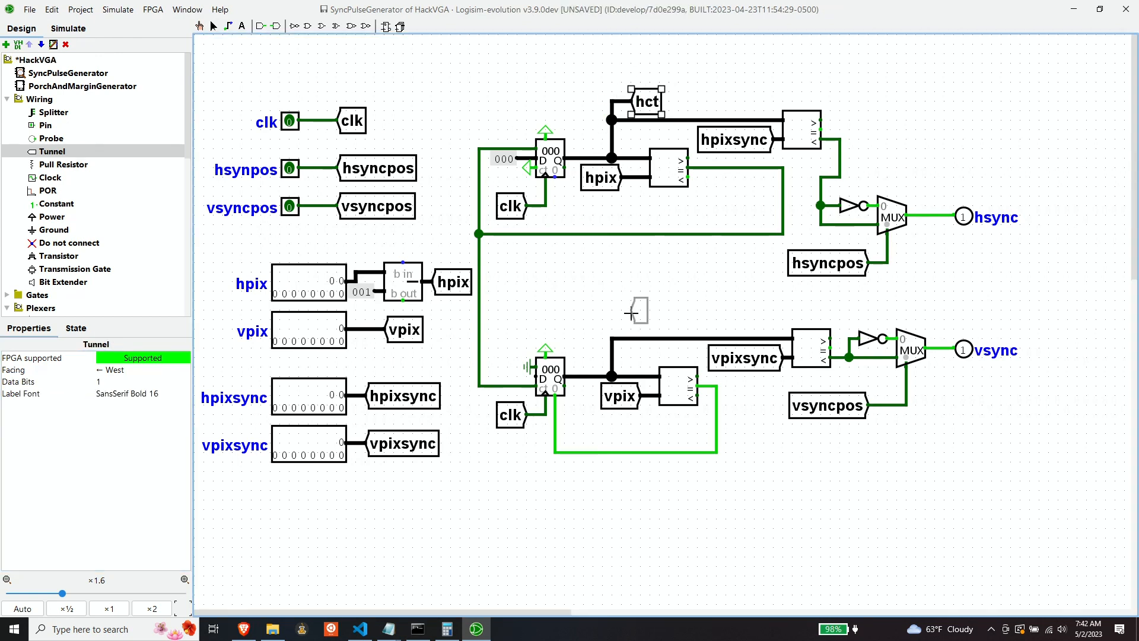
Add a tunnel labelled vct on the vertical counter's output.
click(641, 319)
click(118, 394)
text(vct)
key(Return)
Place a 10-bit output pin below the hsync pin and face it west.
click(45, 125)
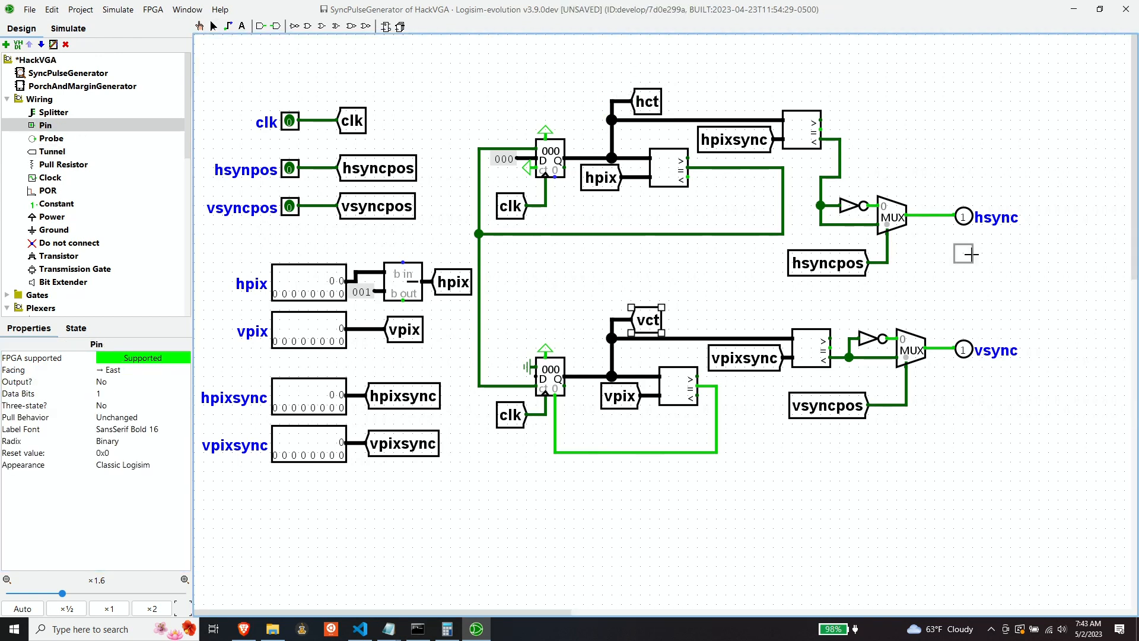
click(973, 246)
click(126, 381)
click(120, 395)
click(120, 394)
text(10)
key(Return)
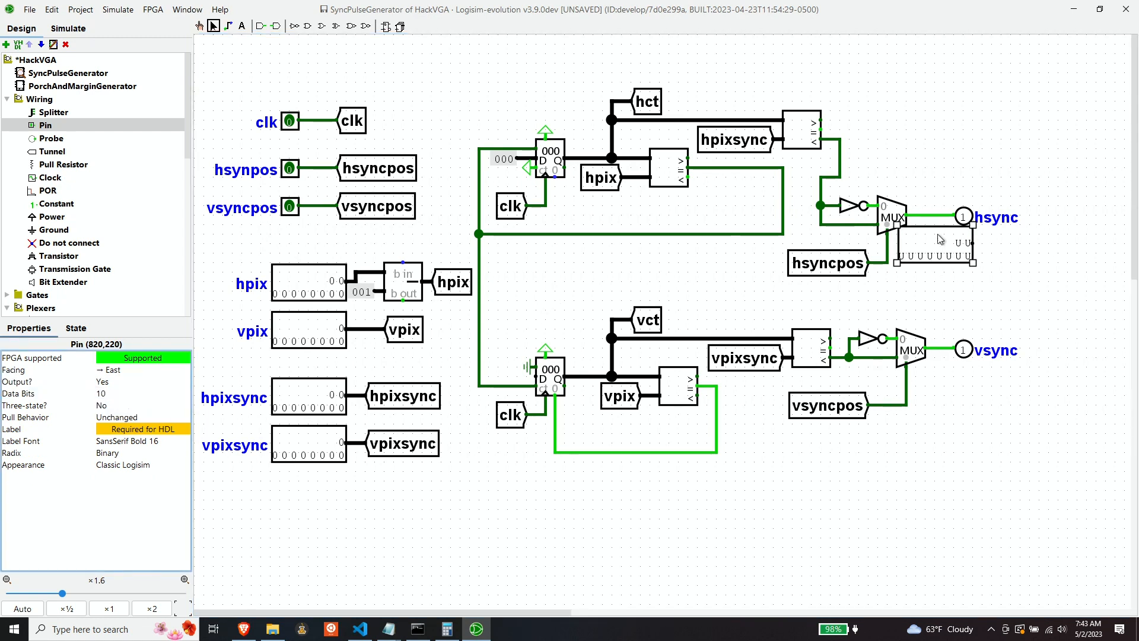
drag(941, 238, 979, 247)
click(127, 369)
click(128, 396)
Duplicate the hct tunnel facing east below hsync, connect the 10-bit output pin to it and label the pin hct.
click(647, 103)
key(ctrl+d)
drag(653, 109, 939, 253)
click(126, 369)
click(127, 380)
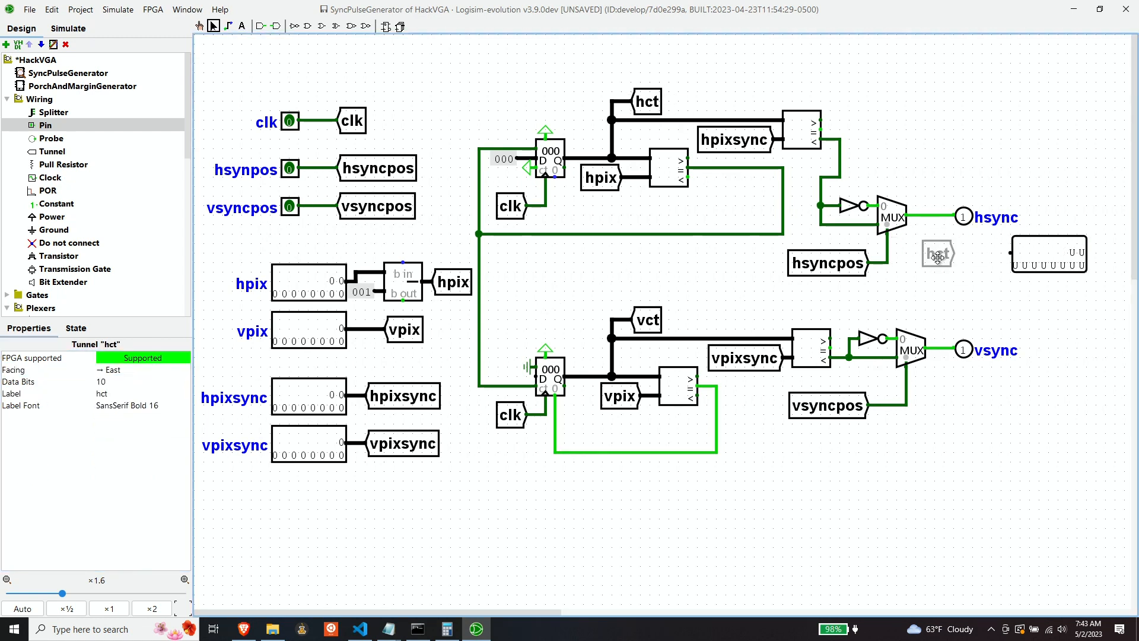
drag(1047, 254, 973, 253)
click(128, 428)
text(hct)
key(Return)
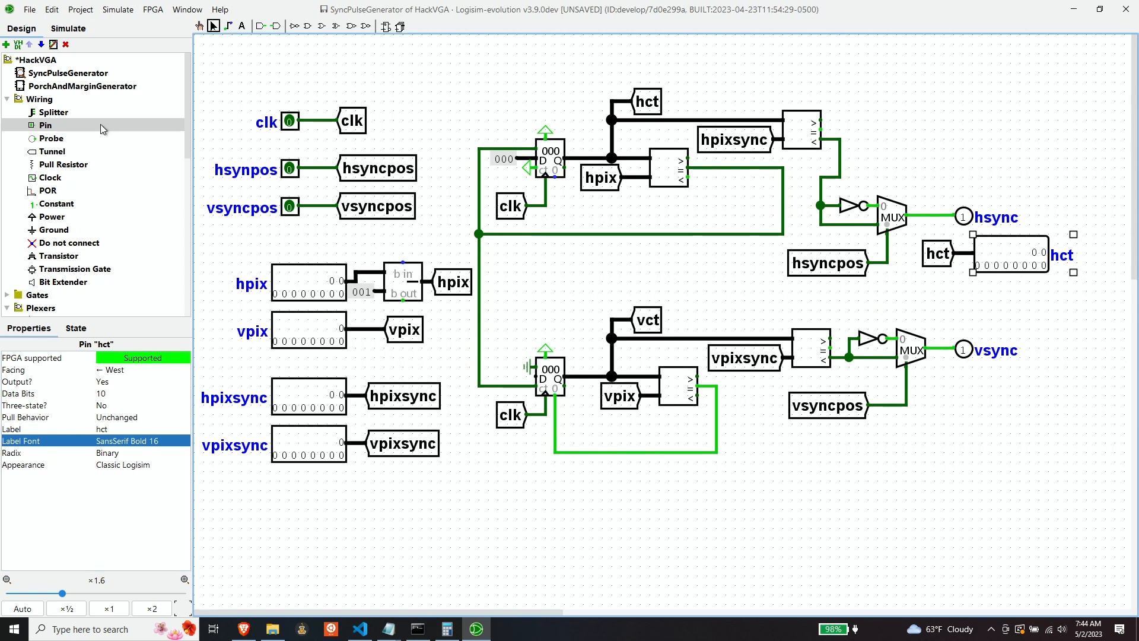
Place a 9-bit output pin labelled vct below the vsync pin, facing west.
click(101, 126)
click(982, 414)
click(131, 431)
text(vct)
click(120, 393)
drag(944, 414, 1009, 405)
click(127, 369)
drag(1089, 405, 1023, 396)
Duplicate the vct tunnel, face the copy east and connect it to the vct output pin.
click(647, 321)
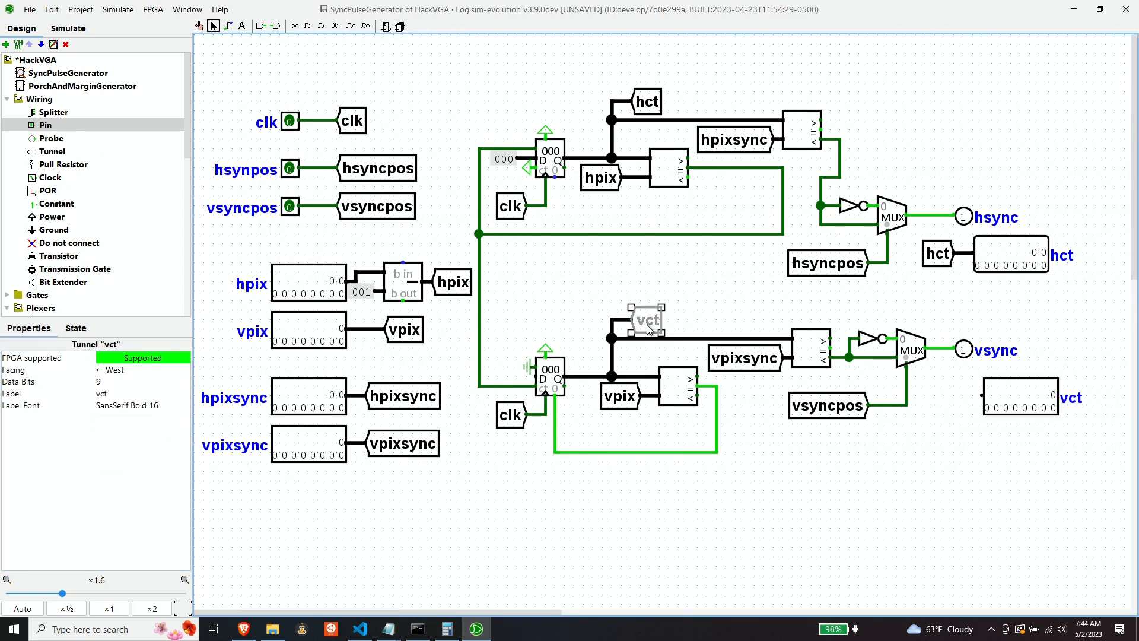
key(ctrl+d)
drag(653, 327, 944, 396)
click(127, 370)
click(127, 381)
drag(1009, 392, 1000, 393)
drag(1000, 392, 999, 392)
drag(953, 395, 973, 396)
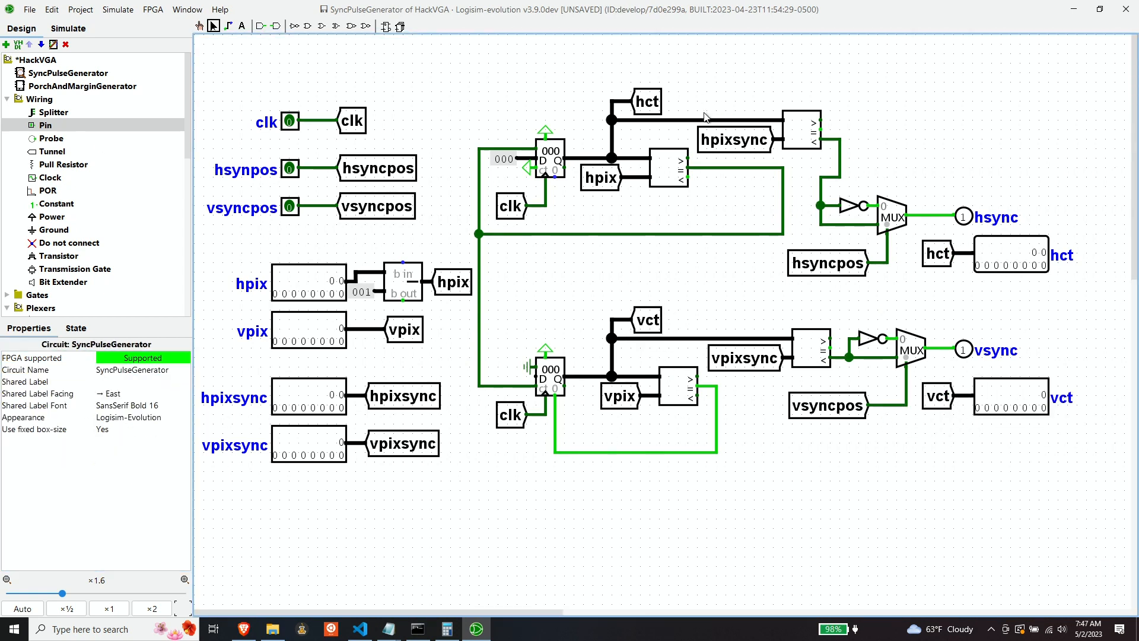
Replace the wire feeding the hpixsync comparator's upper input with a duplicate hct tunnel facing east.
click(684, 121)
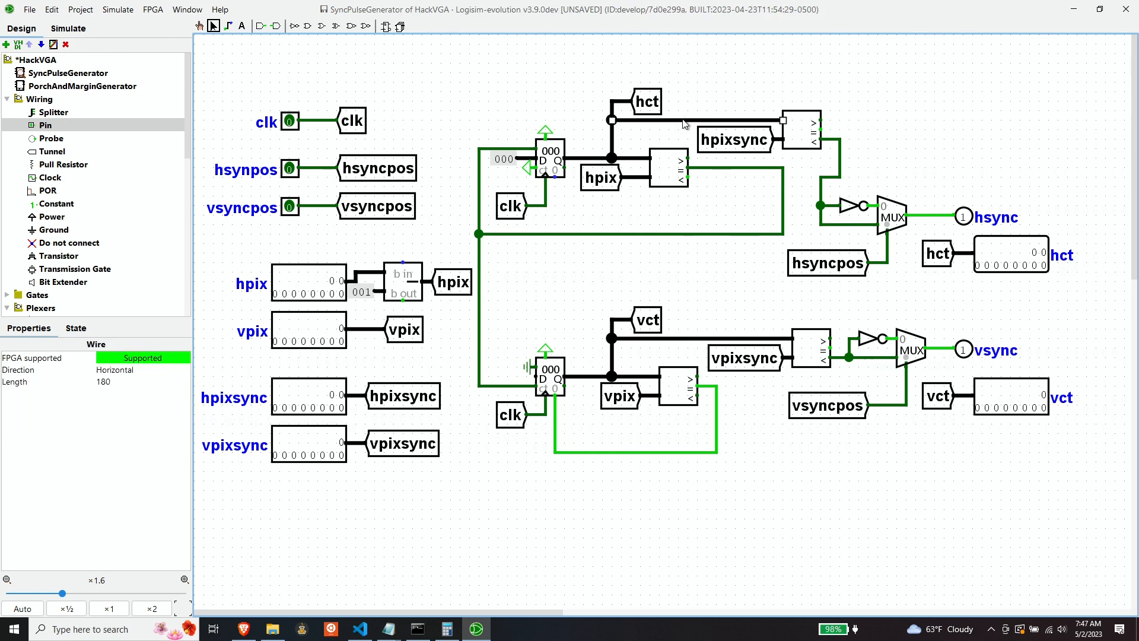
key(Delete)
click(648, 102)
key(ctrl+d)
mouse_move(655, 110)
mouse_down()
mouse_move(783, 120)
mouse_move(640, 139)
mouse_up()
click(120, 371)
click(121, 380)
Replace the wire feeding the vpixsync comparator with a duplicate vct tunnel facing east, connected to the comparator's upper input.
key(Delete)
click(648, 324)
key(ctrl+d)
click(120, 370)
drag(656, 330, 755, 338)
drag(755, 339, 792, 339)
Move the hct output aside and raise the hsync inverter, multiplexer and output pin level with the hpixsync comparator.
click(840, 177)
key(Delete)
drag(920, 228, 1066, 289)
drag(1012, 255, 1069, 312)
drag(786, 172, 988, 285)
drag(893, 215, 922, 130)
Rewire the hpixsync comparator's less-than output to the hsync inverter and multiplexer, and move the hct output beneath hsync.
click(850, 103)
key(Delete)
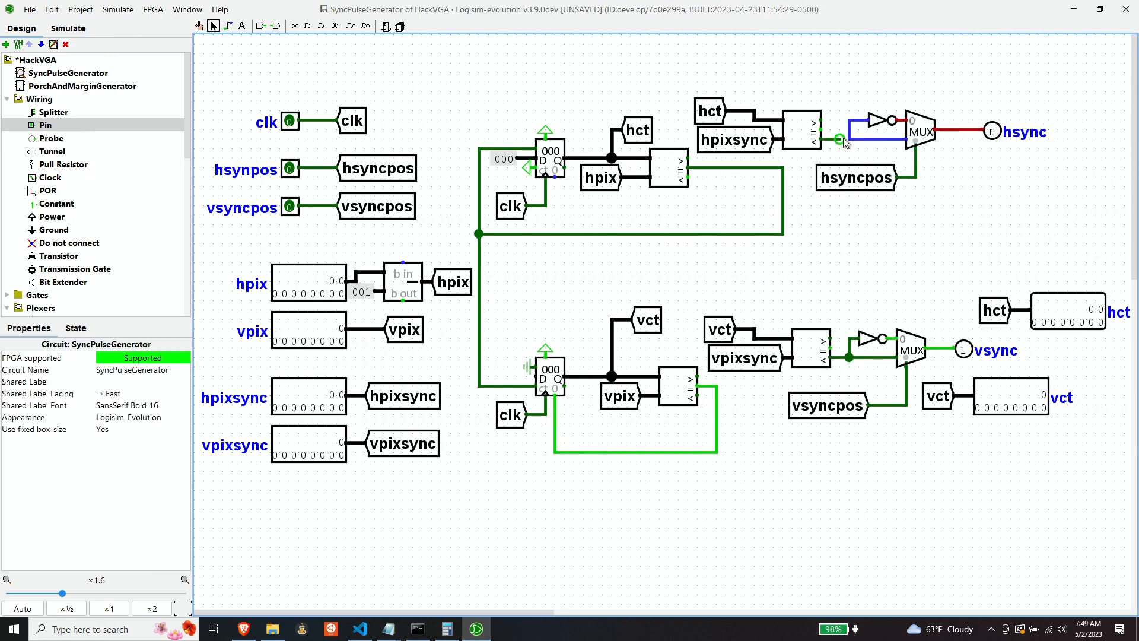
click(840, 140)
key(Delete)
drag(839, 94, 1068, 219)
drag(923, 132, 914, 132)
drag(821, 139, 840, 139)
drag(968, 280, 1127, 350)
drag(1045, 308, 989, 194)
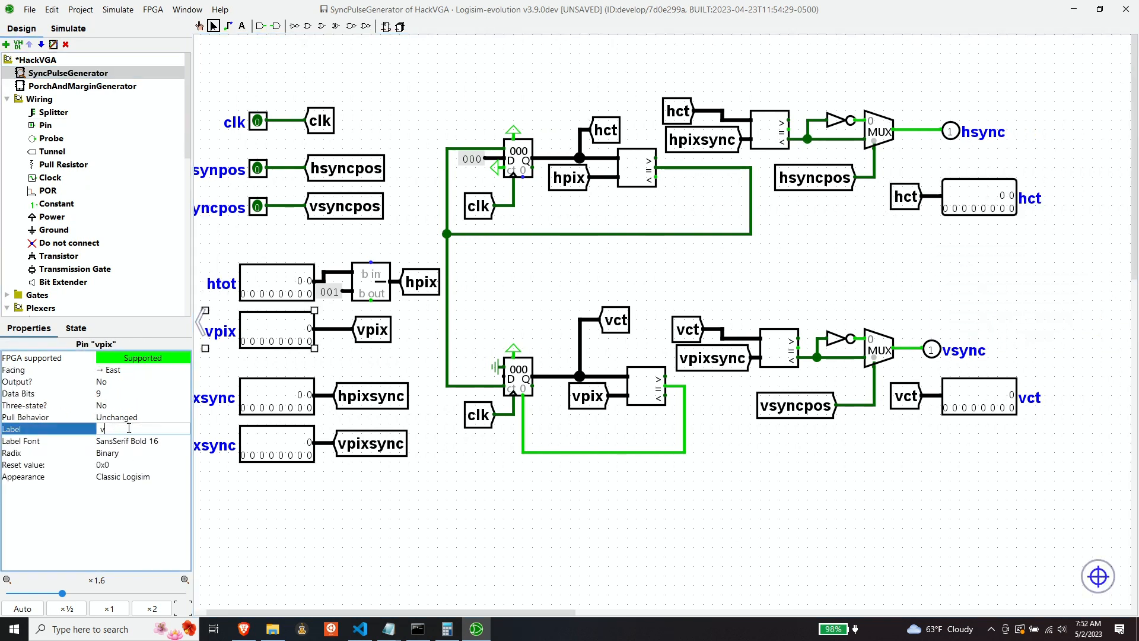
Relabel the hpix and vpix tunnels as htot and vtot, and tidy the positions of the vsyncpos and vct tunnels.
click(422, 281)
click(124, 393)
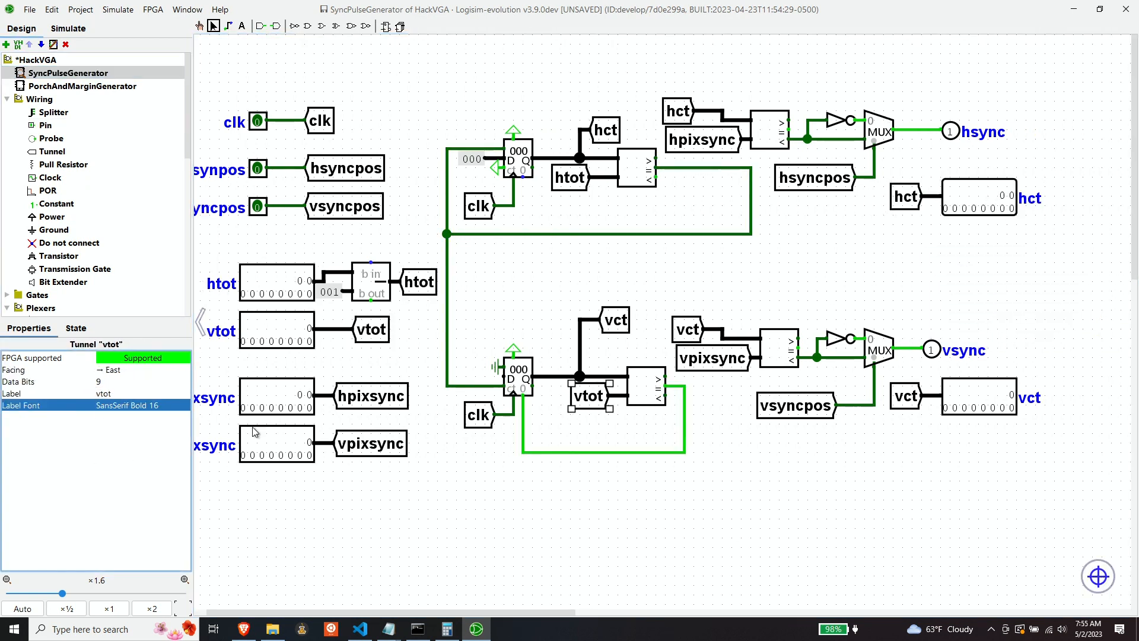
drag(808, 406, 836, 397)
drag(616, 320, 607, 349)
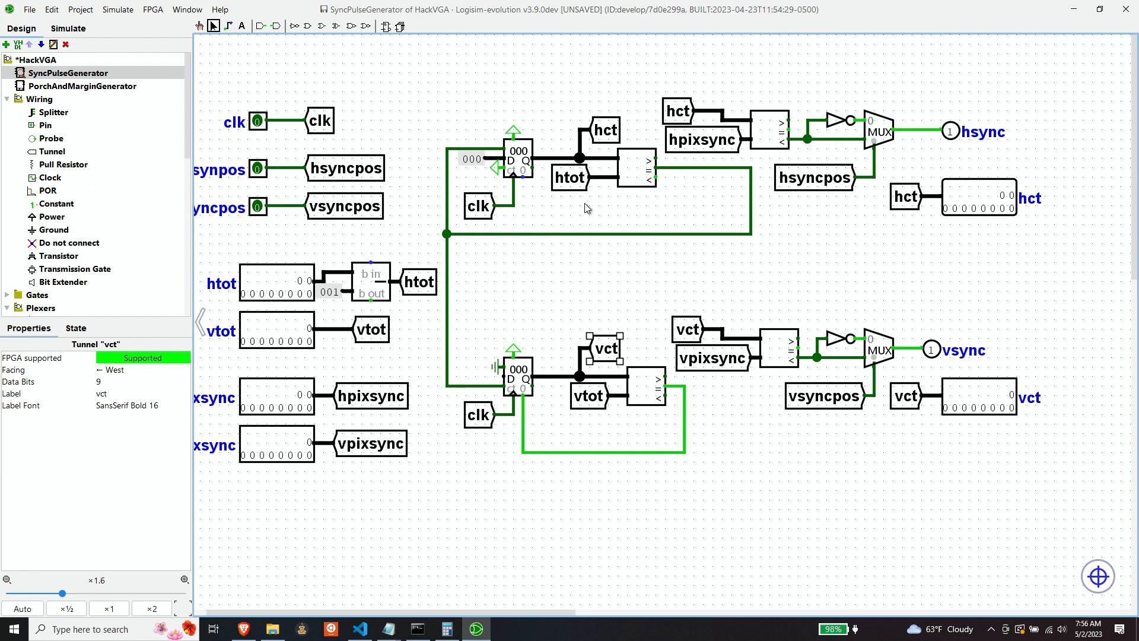
Remove the htot comparator's long output wire and connect its equal output to the hct counter's clear input.
click(552, 235)
key(Delete)
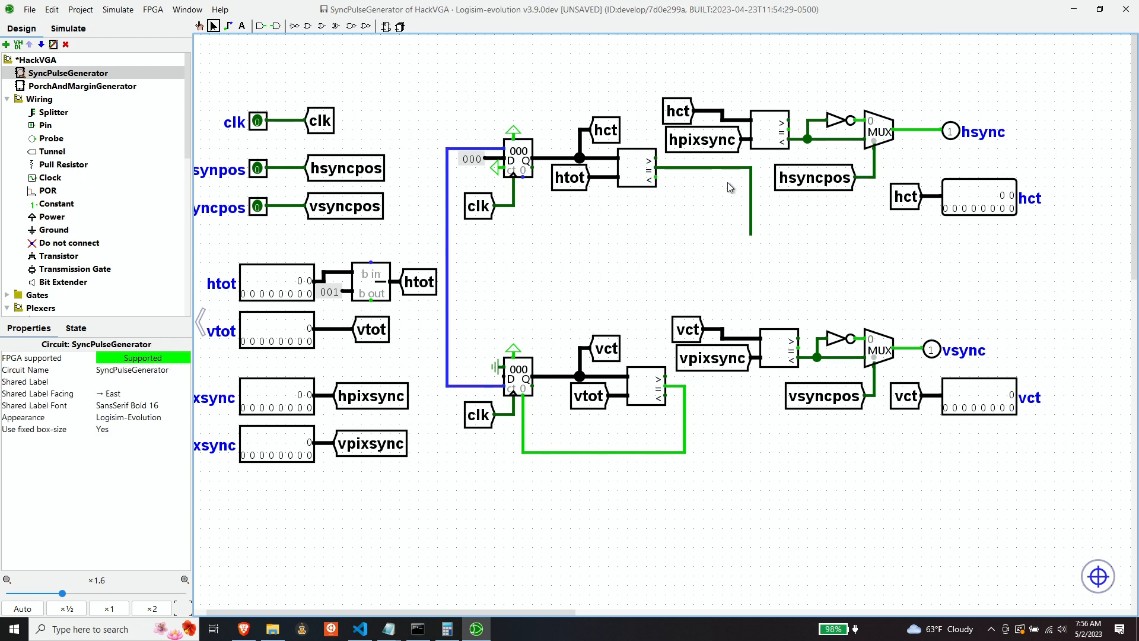
click(750, 178)
key(Delete)
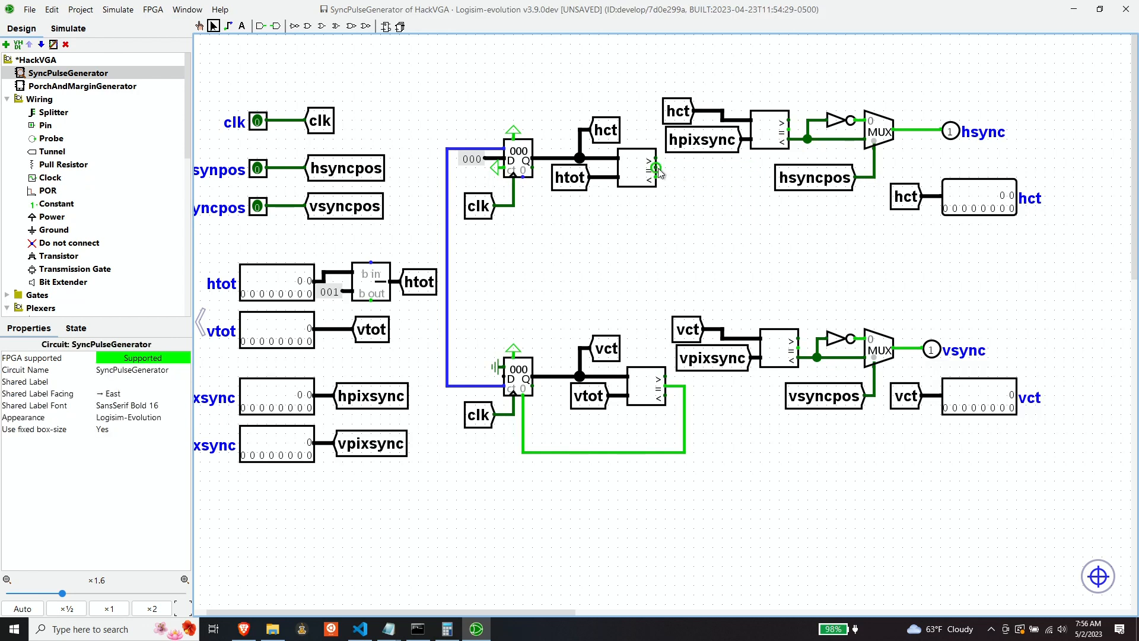
mouse_move(655, 167)
mouse_down()
mouse_move(684, 167)
mouse_move(665, 213)
mouse_move(523, 210)
mouse_move(523, 176)
mouse_up()
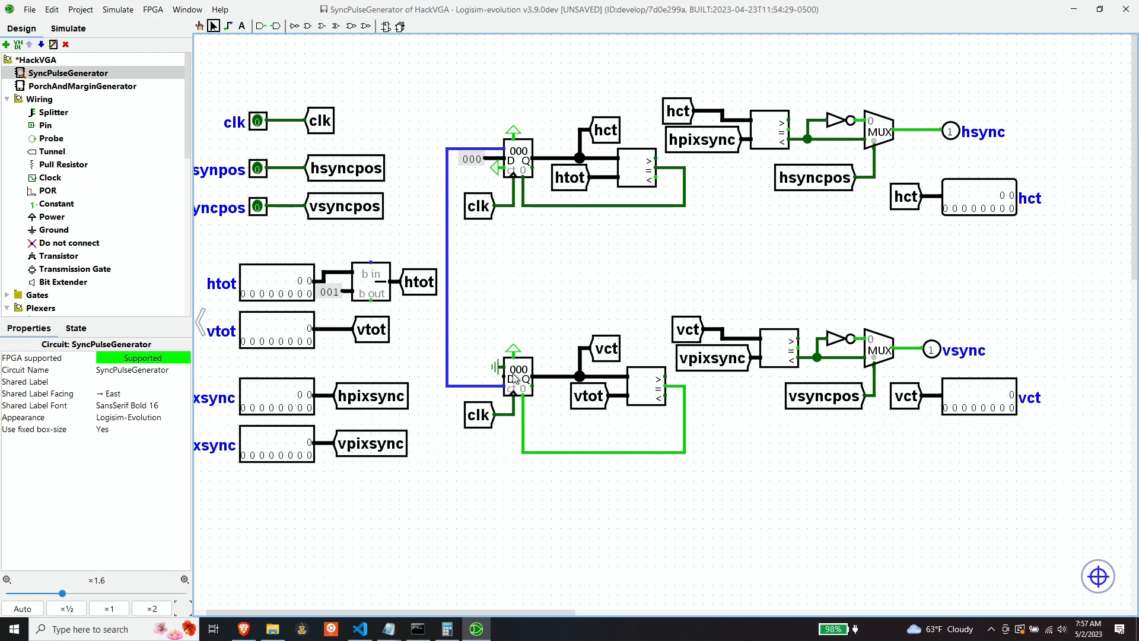
Delete the leftover vertical and horizontal wires that linked the hct and vct counters.
click(446, 252)
key(Delete)
click(447, 150)
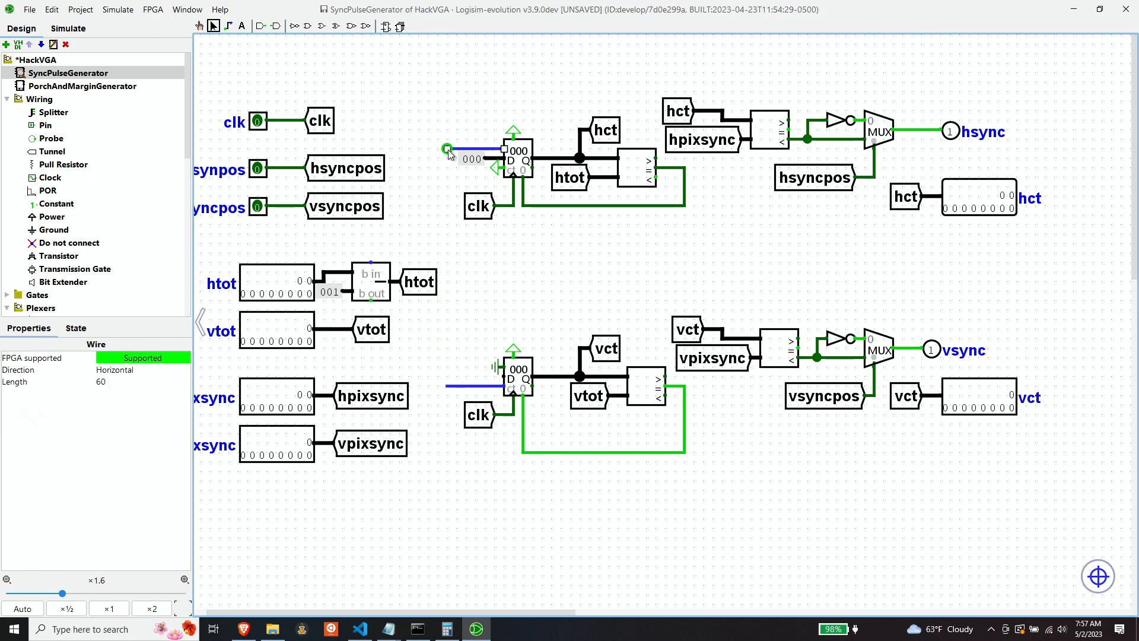
key(Delete)
click(457, 386)
key(Delete)
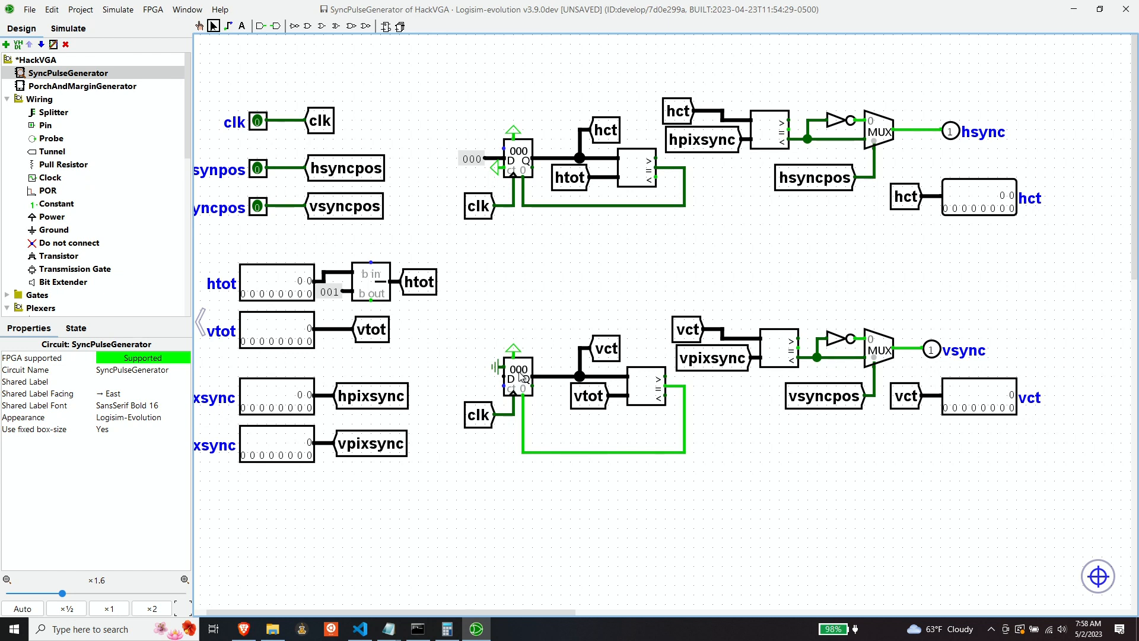
Delete the 000 constant and its wire from the hct counter's data input.
click(472, 165)
key(Delete)
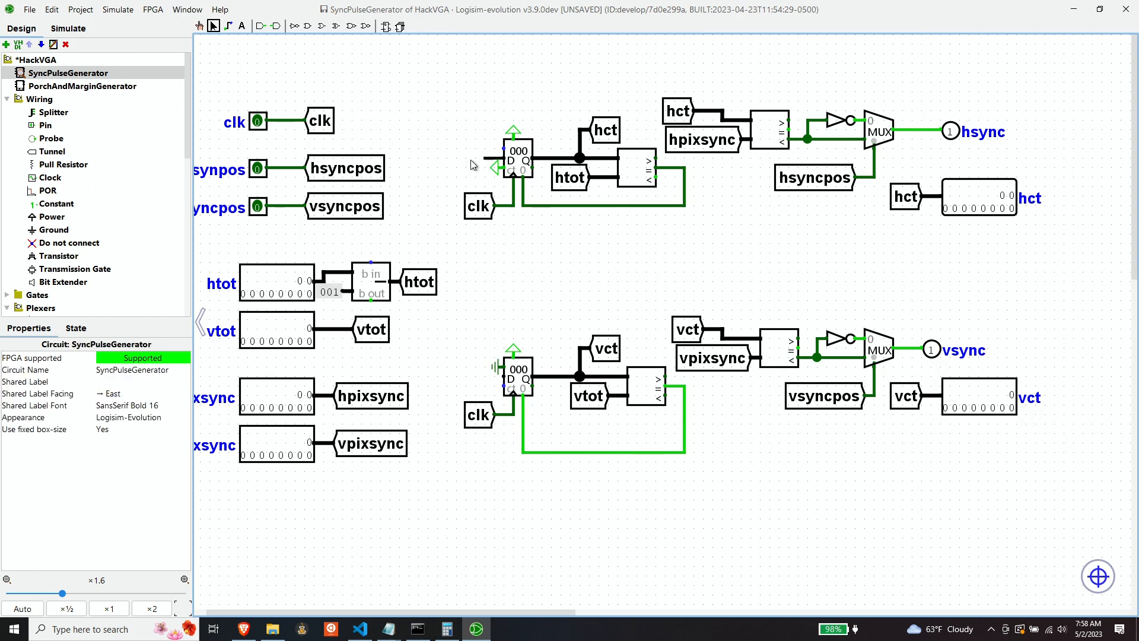
click(487, 159)
key(Delete)
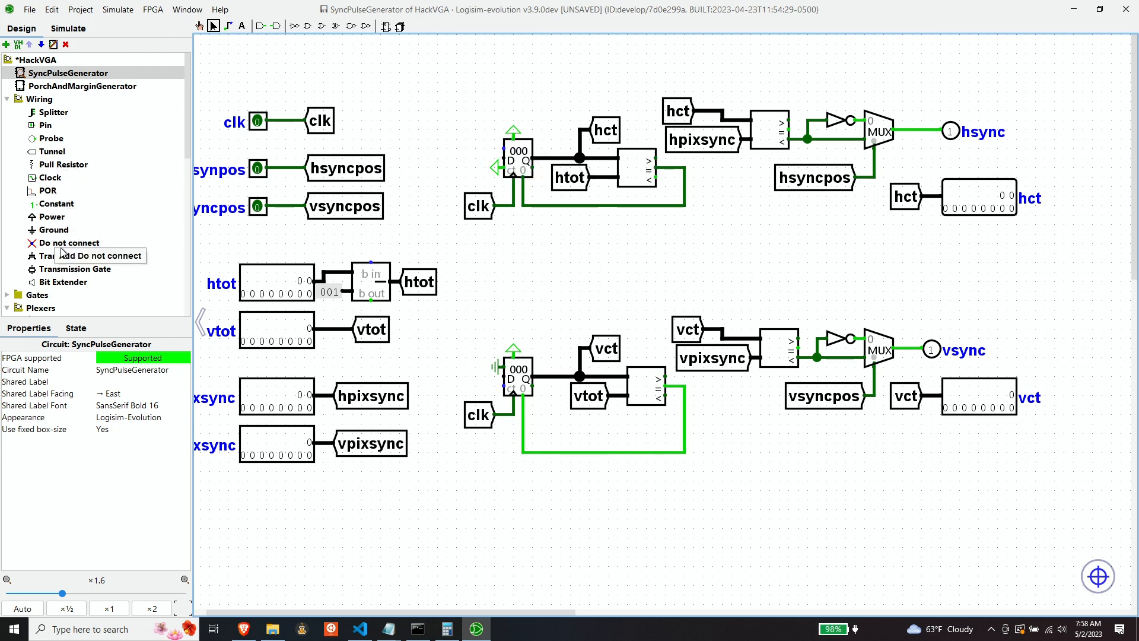
Place a ground facing west and attach it to the hct counter's load input.
click(52, 230)
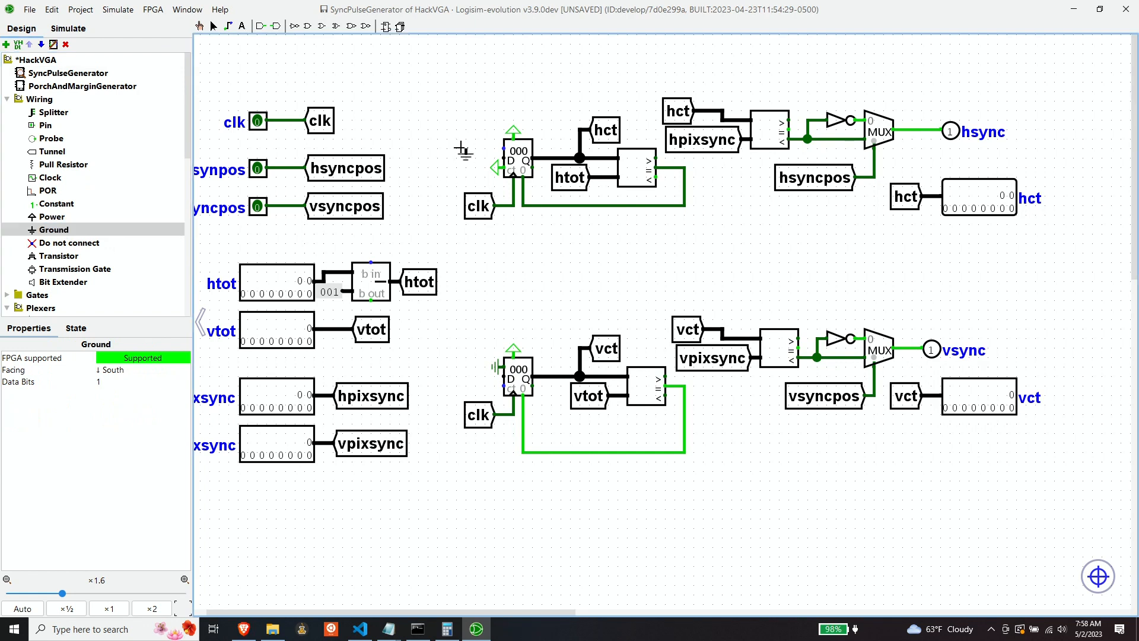
click(467, 149)
click(121, 370)
click(119, 426)
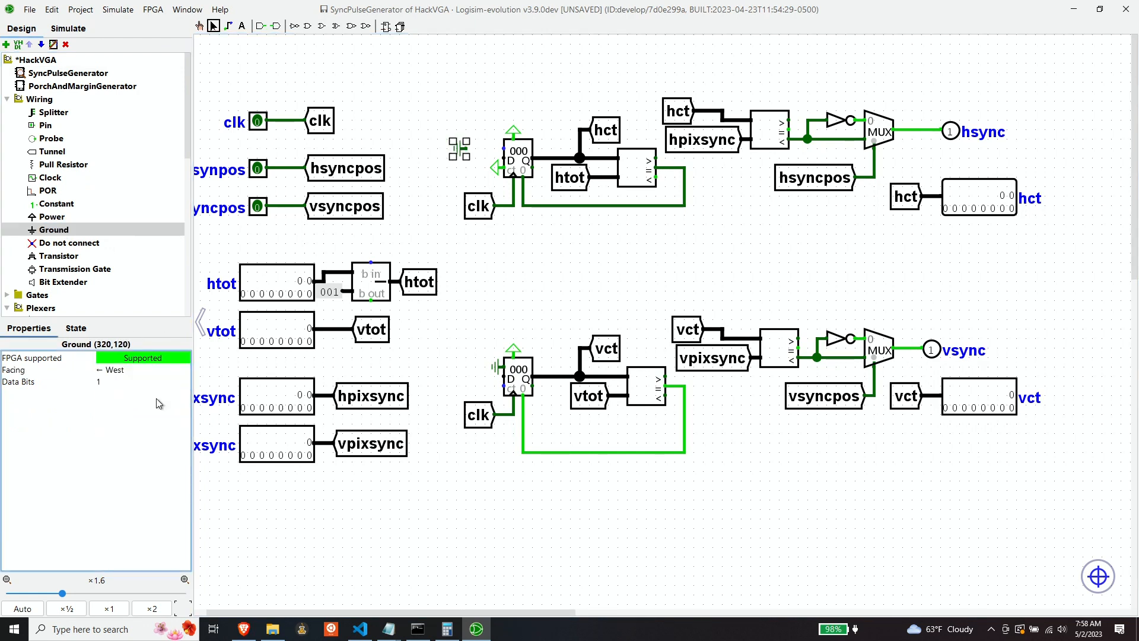
click(495, 148)
Move the vsync comparator and output group down, and shift the vct counter group up and to the right.
drag(667, 305, 1053, 421)
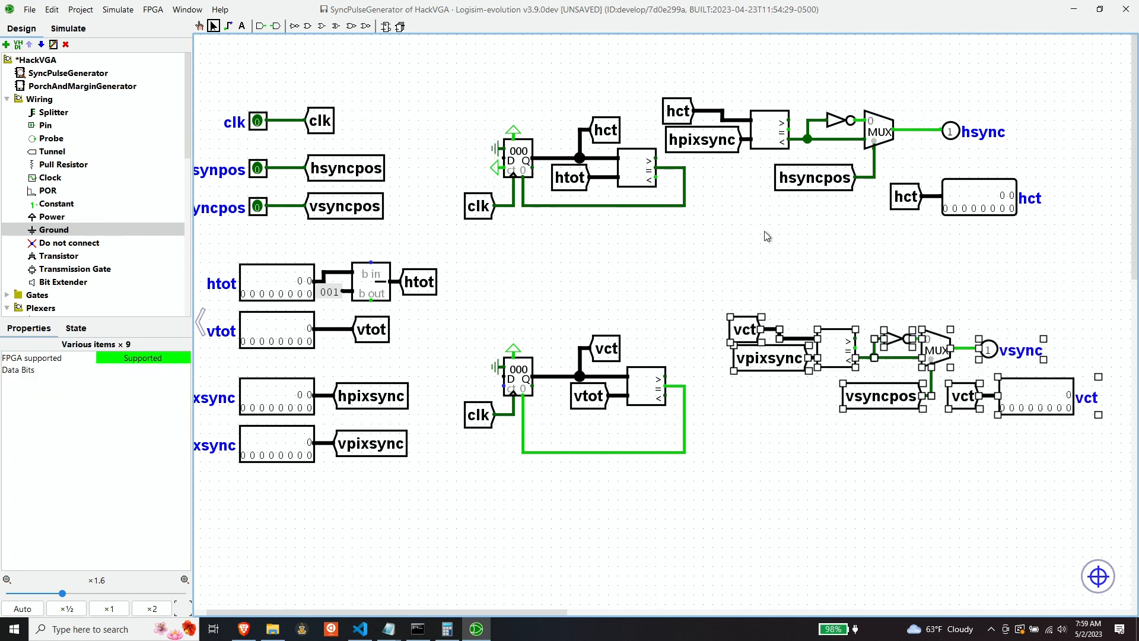
drag(712, 359, 750, 501)
click(459, 341)
drag(457, 329, 694, 460)
drag(519, 379, 557, 361)
click(455, 308)
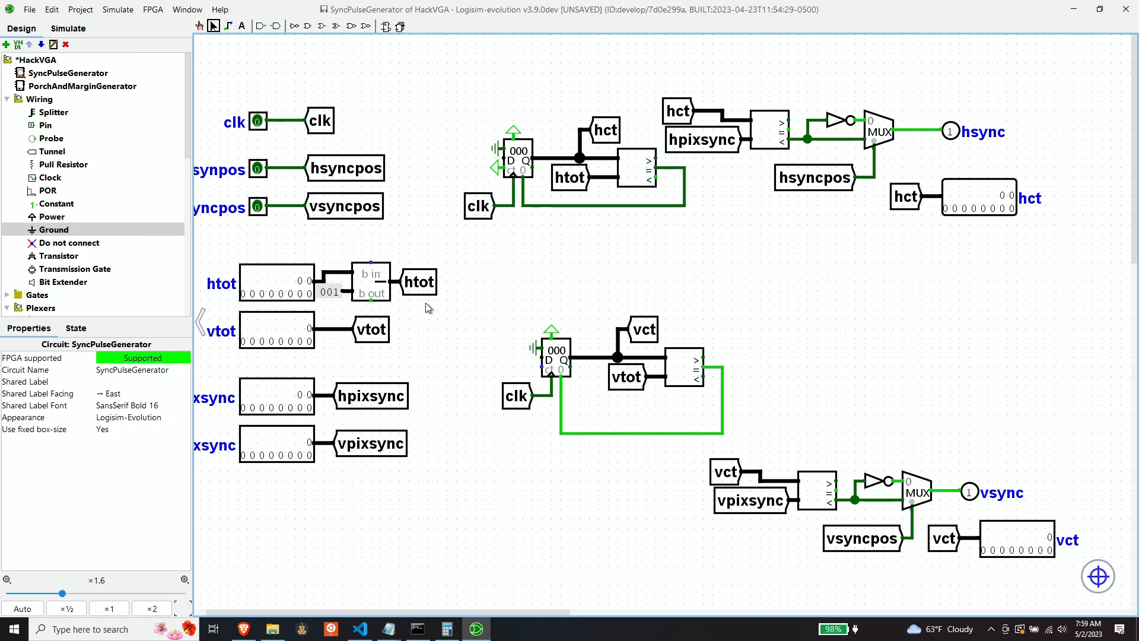
Cut the subtractor from the htot input and paste it beside the vct counter.
click(365, 277)
key(Delete)
key(ctrl+v)
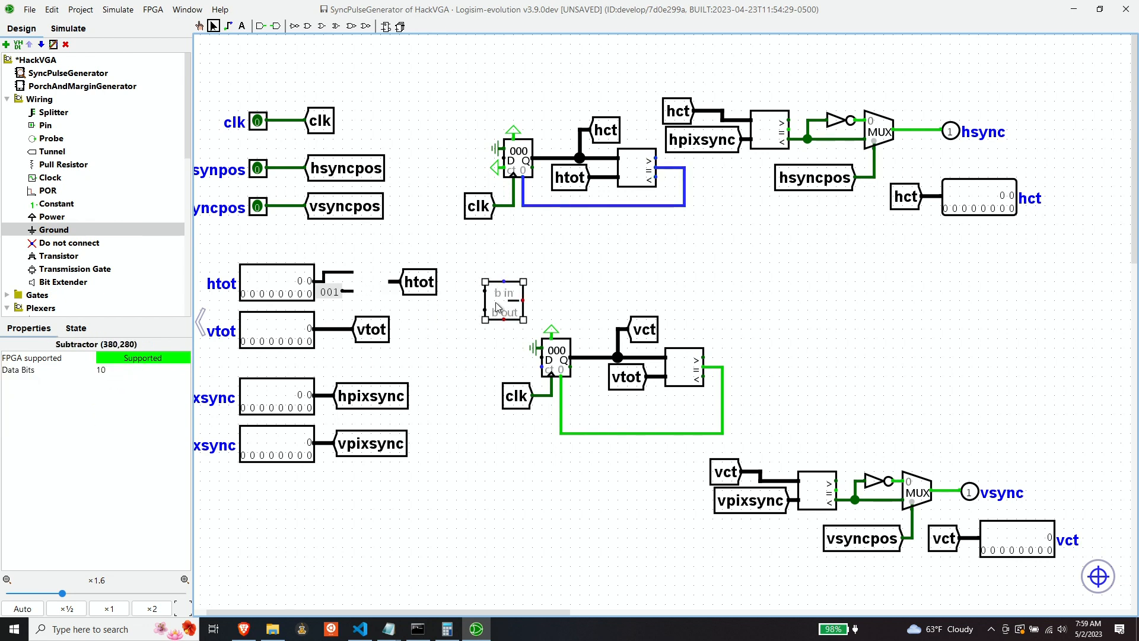
drag(496, 302, 475, 341)
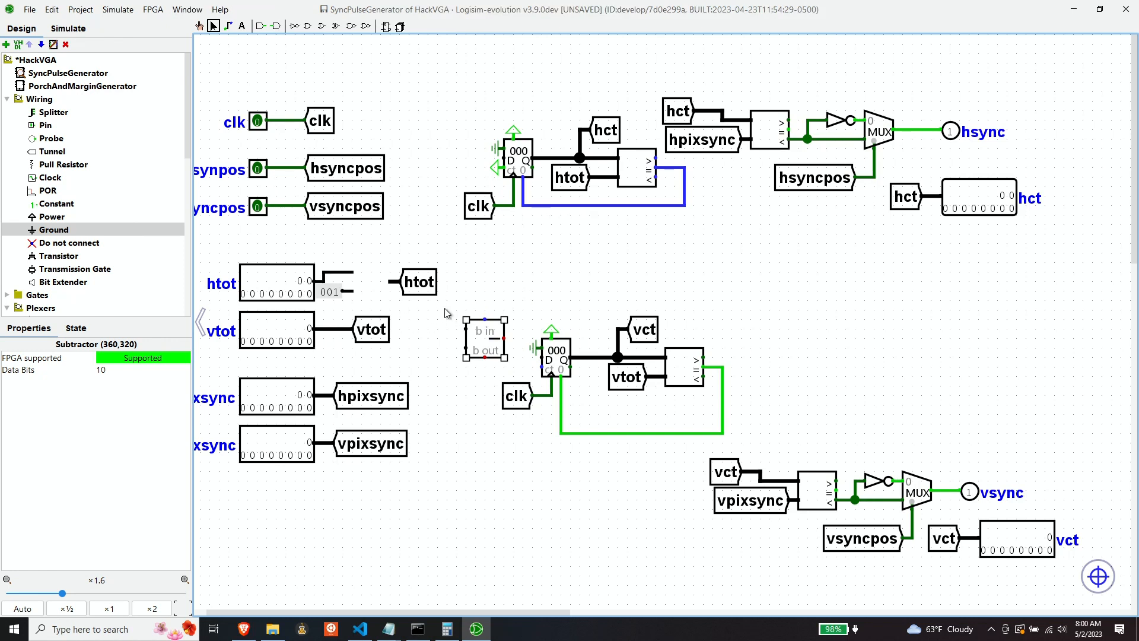
Delete the 001 constant and leftover subtractor wiring, and bring the htot and vtot tunnels directly next to their input pins.
click(422, 293)
click(336, 292)
key(Delete)
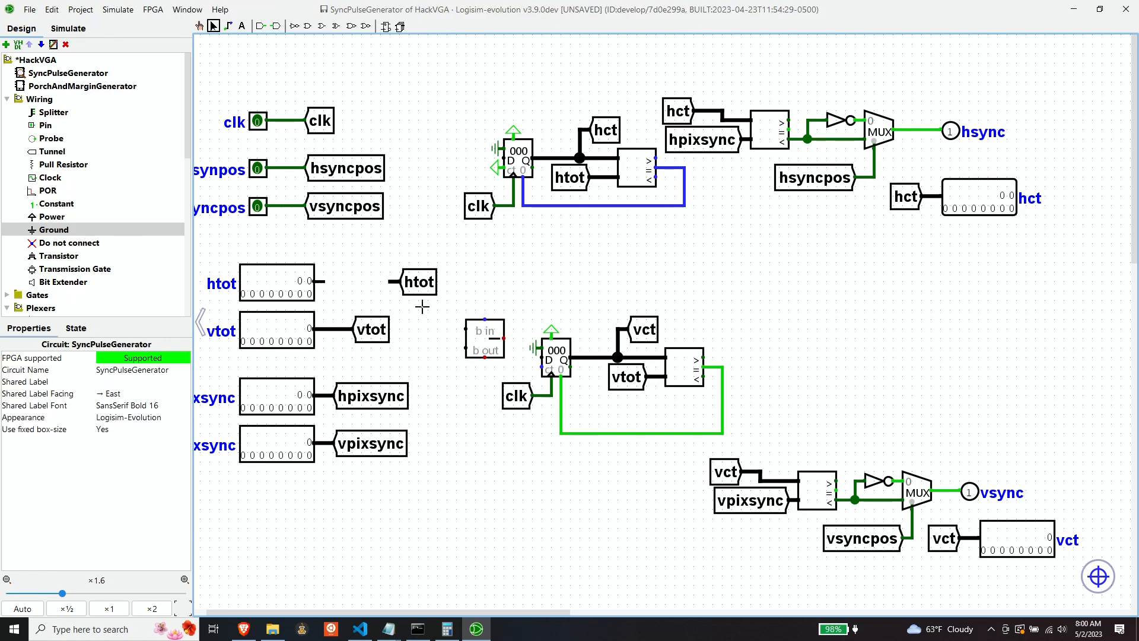
drag(420, 291, 355, 288)
drag(371, 330, 352, 330)
Duplicate the htot tunnel facing east and connect it to the subtractor's upper input.
key(ctrl+d)
click(125, 370)
drag(359, 287, 423, 358)
click(125, 414)
Place a constant with value 1 and connect it to the subtractor's lower input.
click(57, 204)
click(437, 348)
double_click(113, 393)
text(1)
key(Return)
drag(438, 357, 466, 348)
Delete the ground from the vct counter's load input and move the vct counter group to the right.
click(511, 362)
click(533, 348)
key(Delete)
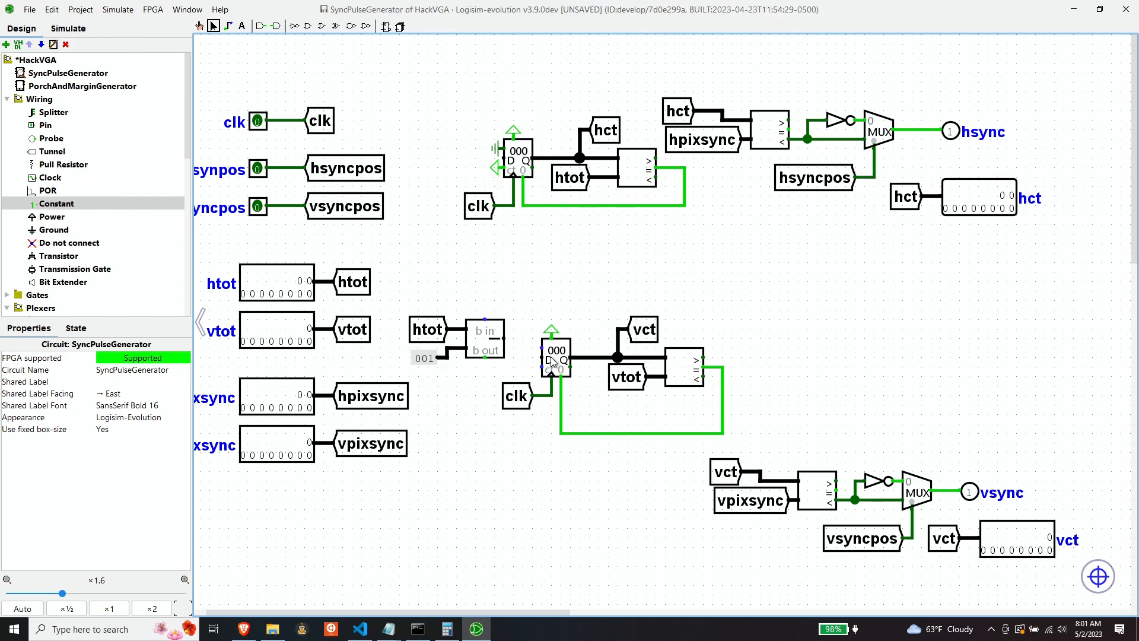
drag(496, 301, 735, 444)
drag(684, 369, 740, 369)
click(652, 279)
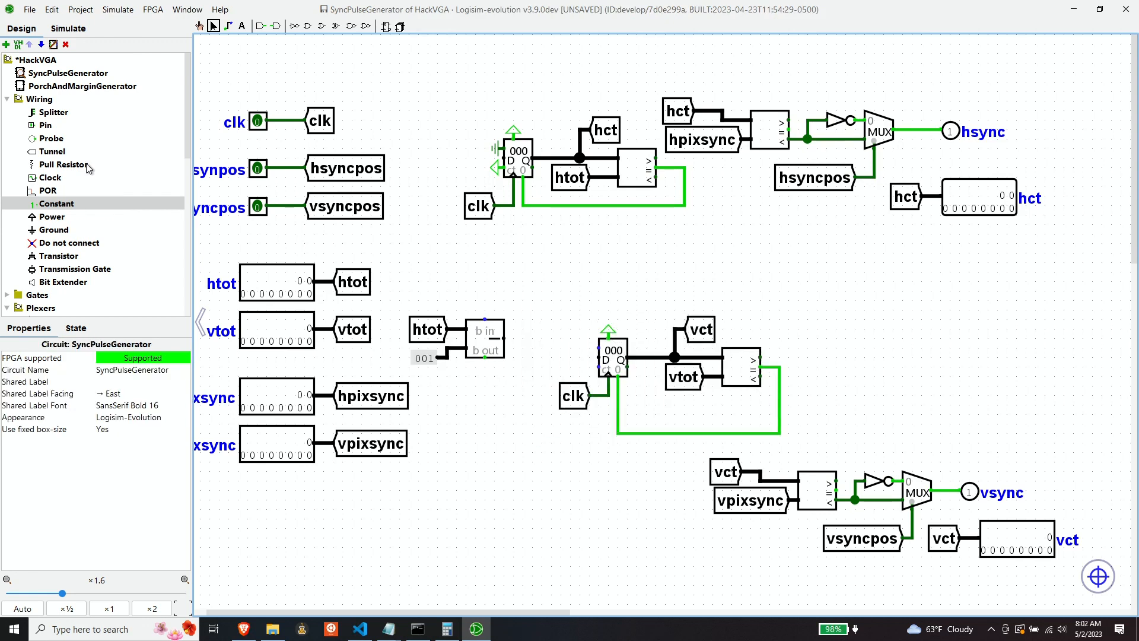
scroll(68, 180, down, 6)
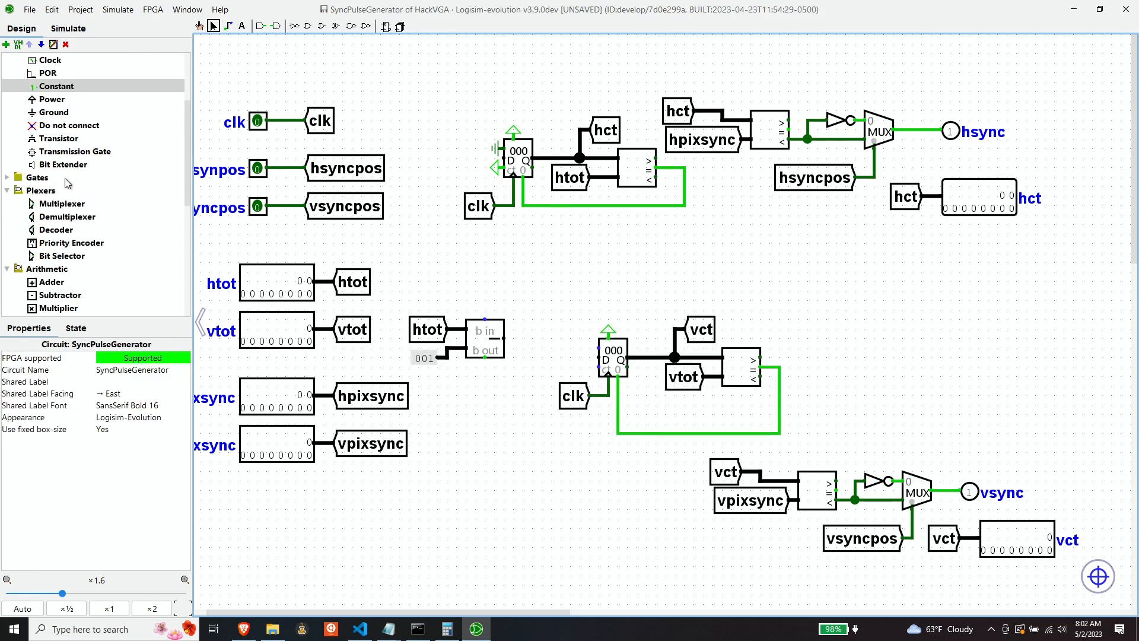
click(59, 230)
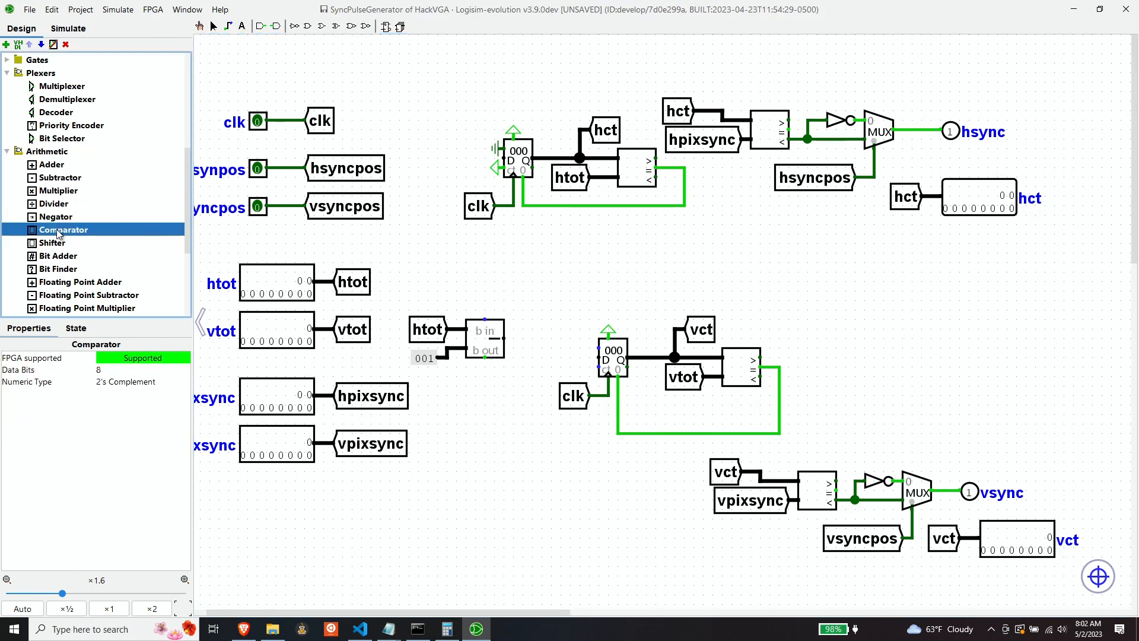
click(556, 345)
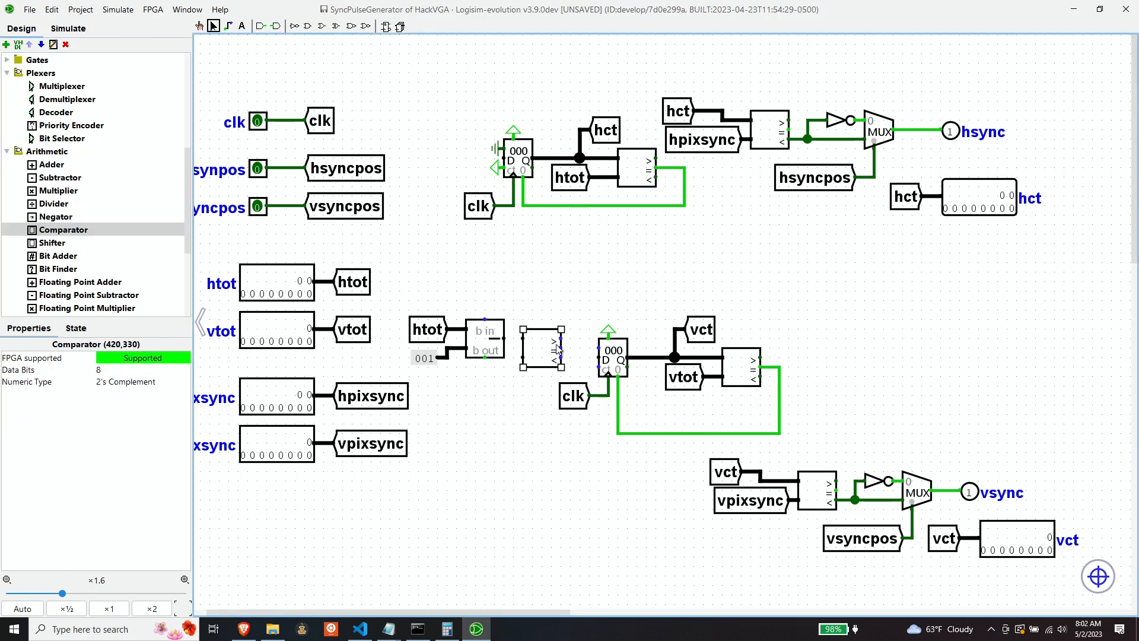
key(Delete)
Shift the vct counter group further right and place a comparator with its upper input wired to the subtractor's output.
drag(550, 297, 794, 442)
drag(741, 366, 780, 367)
click(63, 230)
click(608, 281)
drag(402, 306, 504, 289)
drag(586, 282, 551, 291)
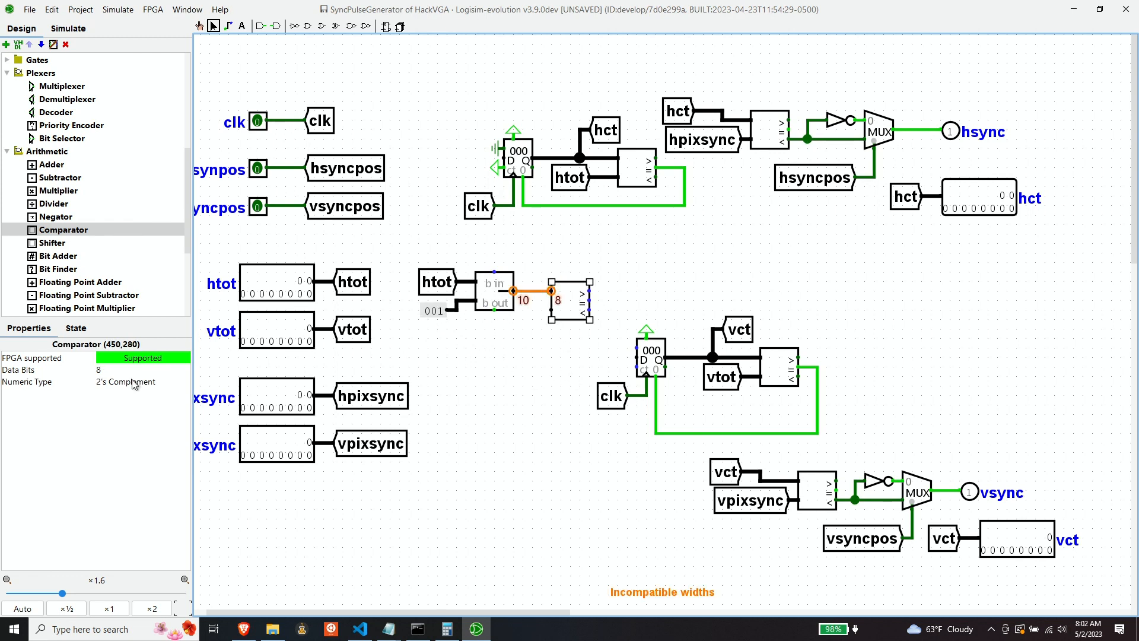
Set the new comparator to 10 data bits and Unsigned numeric type.
click(105, 369)
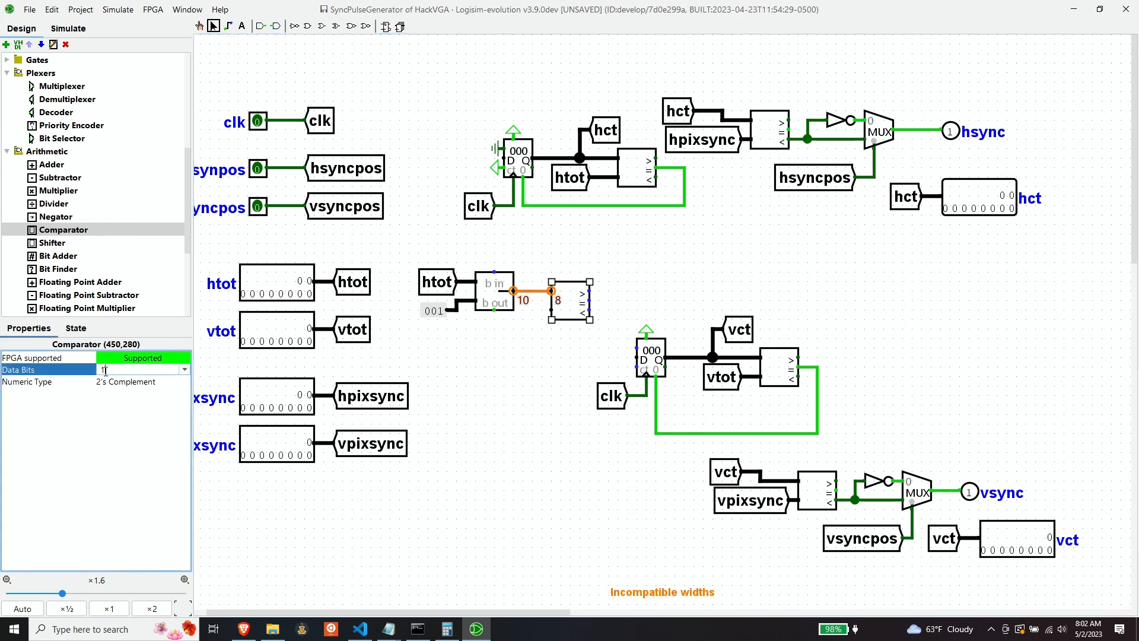
text(10)
key(Return)
click(144, 381)
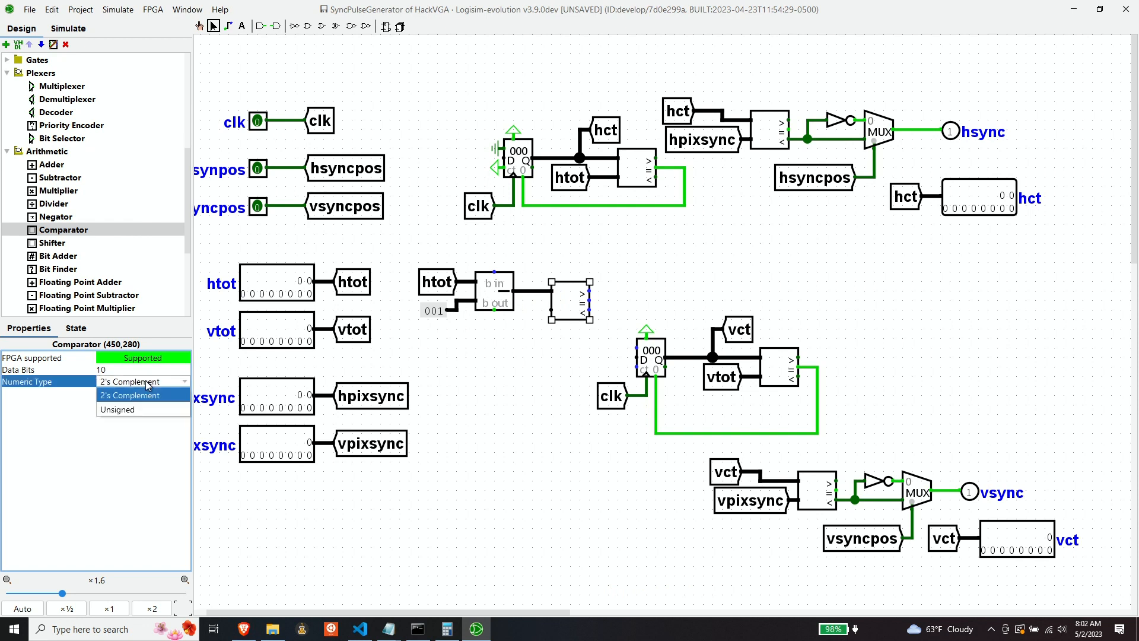
click(144, 410)
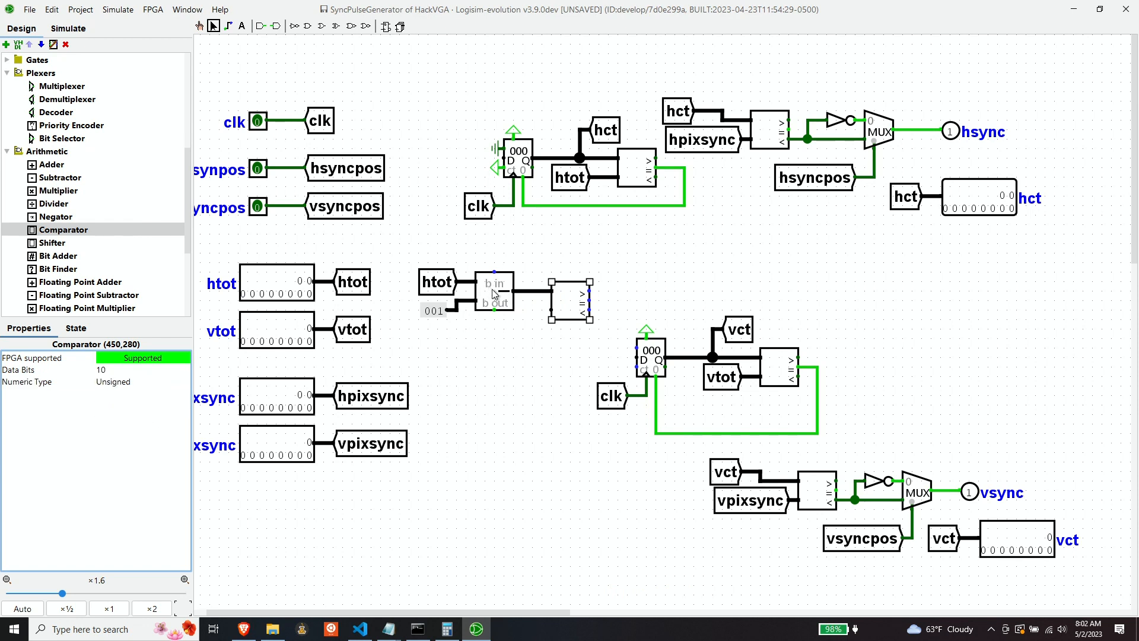
Duplicate the hct tunnel facing east below the subtractor and connect it to the new comparator's lower input.
click(578, 182)
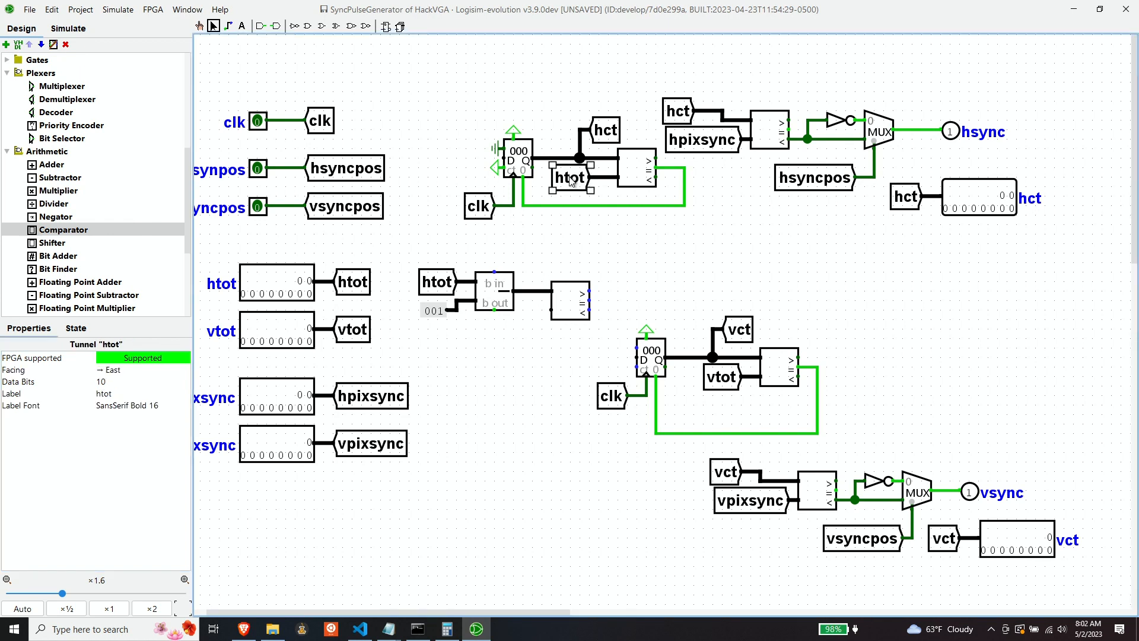
click(611, 132)
drag(611, 132, 535, 330)
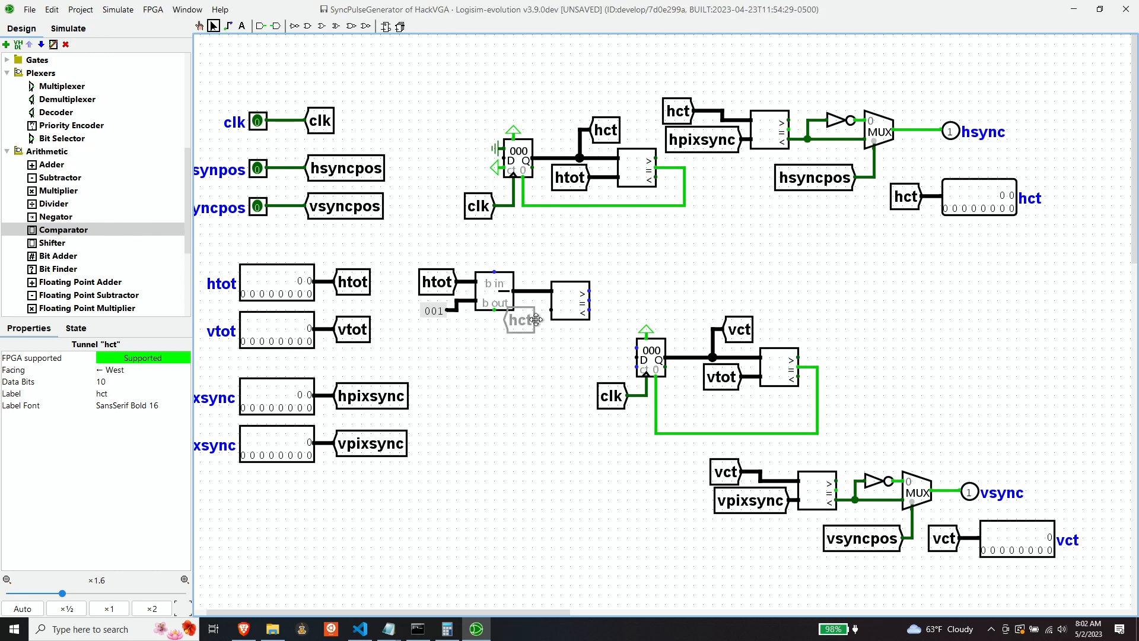
click(121, 370)
click(117, 412)
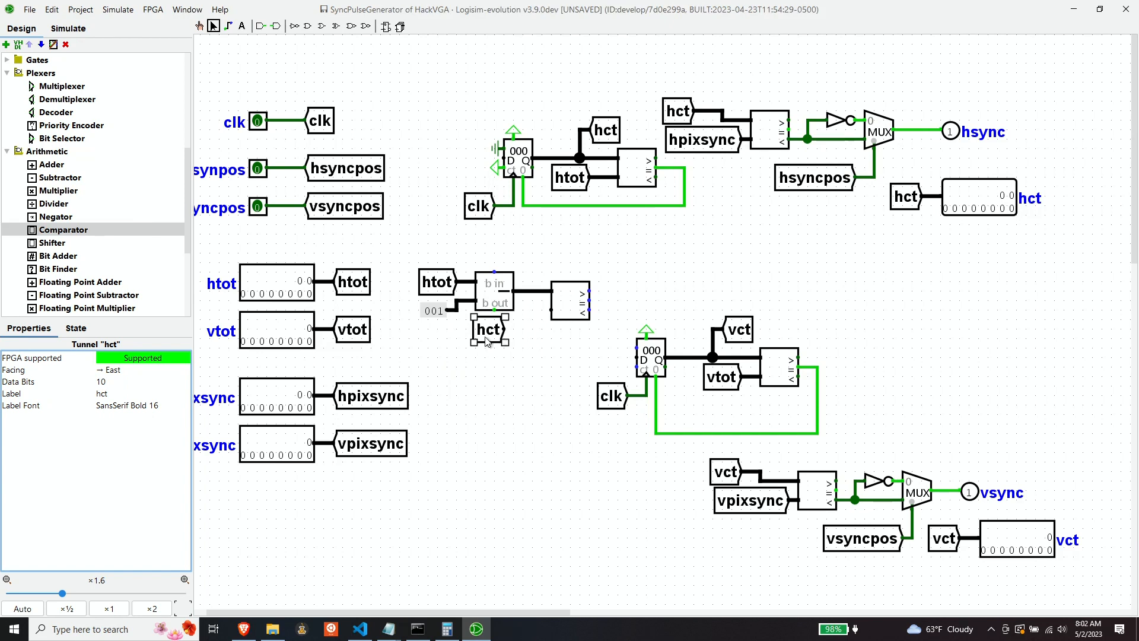
mouse_move(486, 341)
mouse_down()
mouse_move(538, 331)
mouse_move(552, 309)
mouse_up()
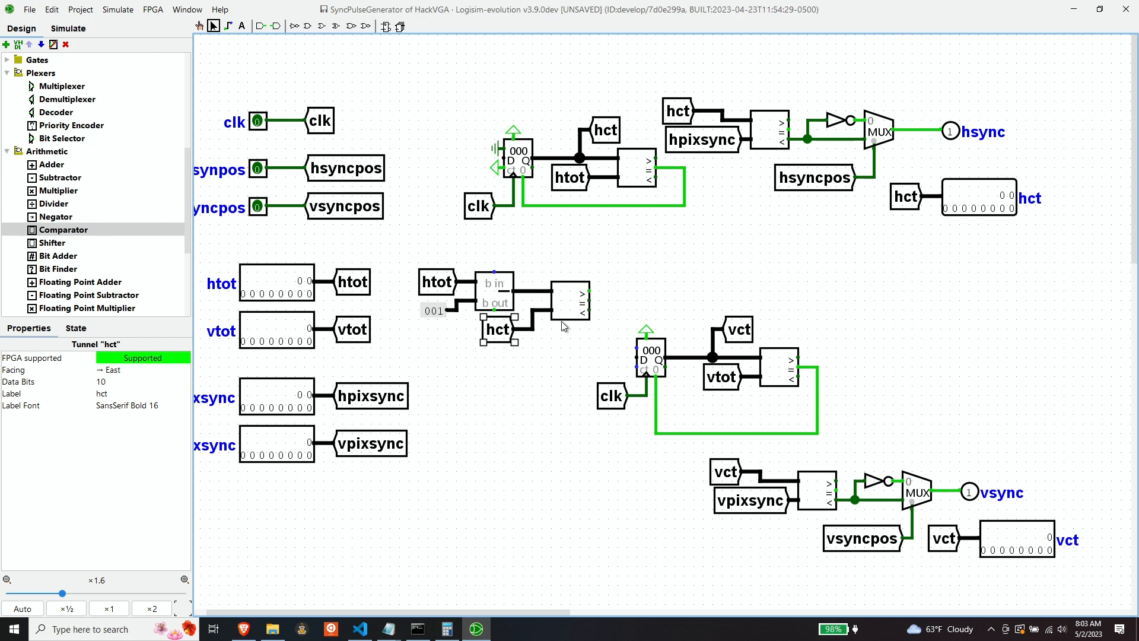
Move the subtractor and comparator group beside the vct counter and connect the comparator's equal output to the counter's enable input.
drag(404, 252, 617, 365)
mouse_move(573, 306)
mouse_down()
mouse_move(573, 366)
mouse_move(639, 367)
mouse_up()
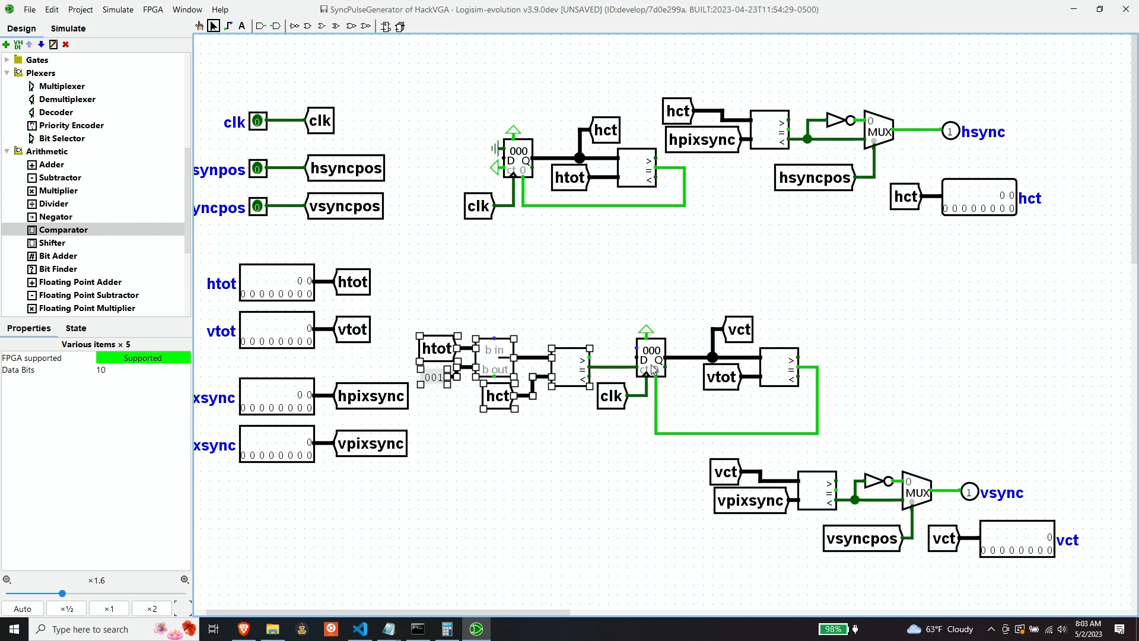